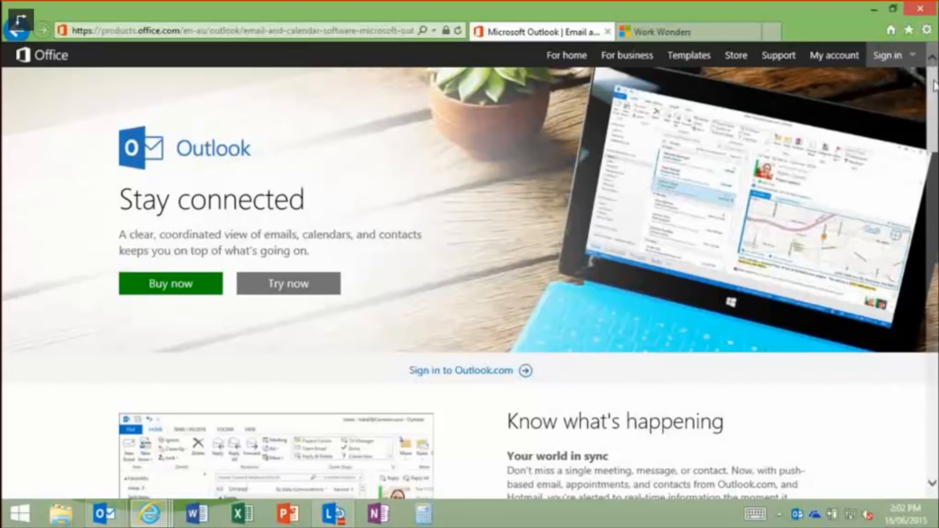
# Step: Look through the Outlook product page down to the devices section, and switch to the inbox in Outlook
pyautogui.moveTo(934, 87); pyautogui.dragTo(934, 337)
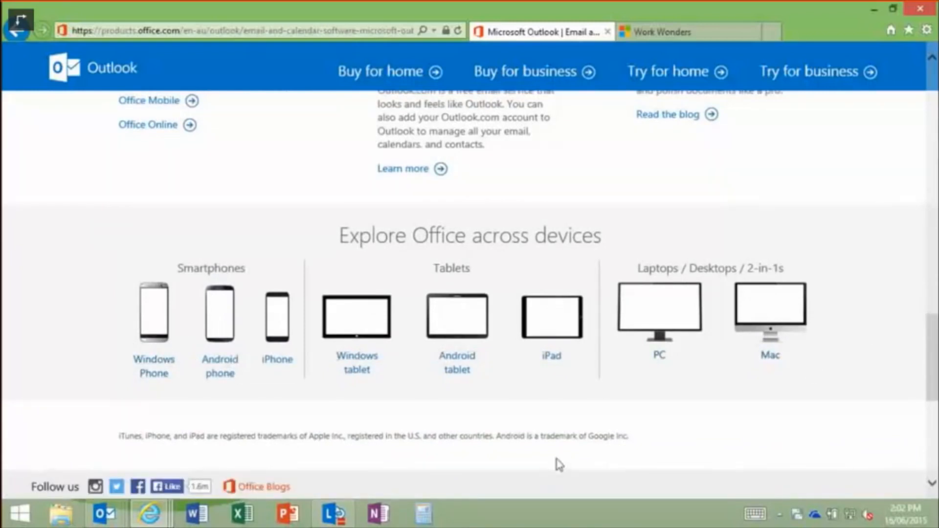
pyautogui.click(104, 514)
pyautogui.click(98, 441)
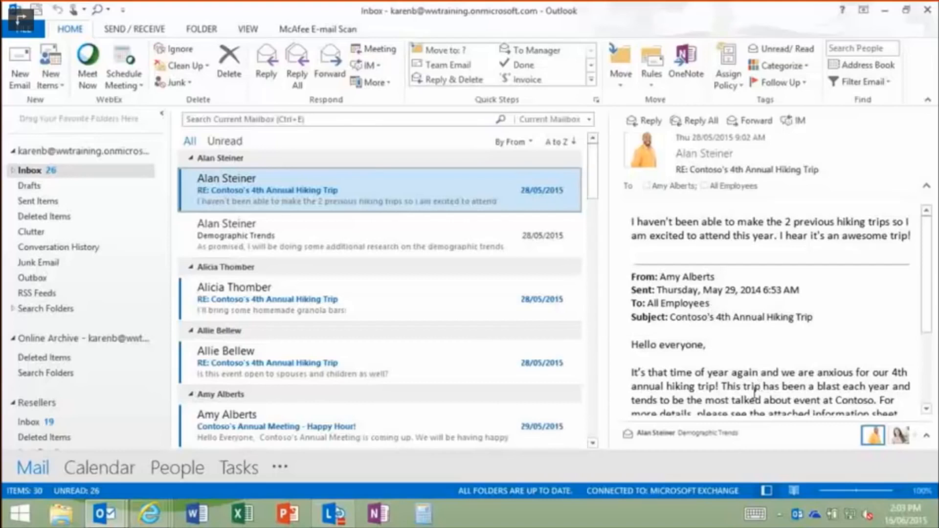
# Step: Turn off the new mail desktop alert and set the Microsoft Outlook notification area icon to "Hide icon and notifications"
pyautogui.rightClick(796, 517)
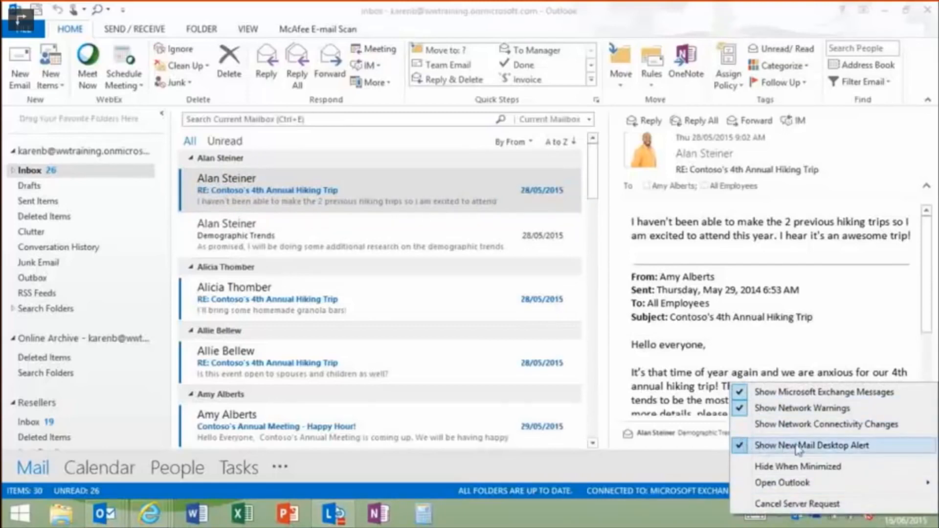
pyautogui.click(740, 451)
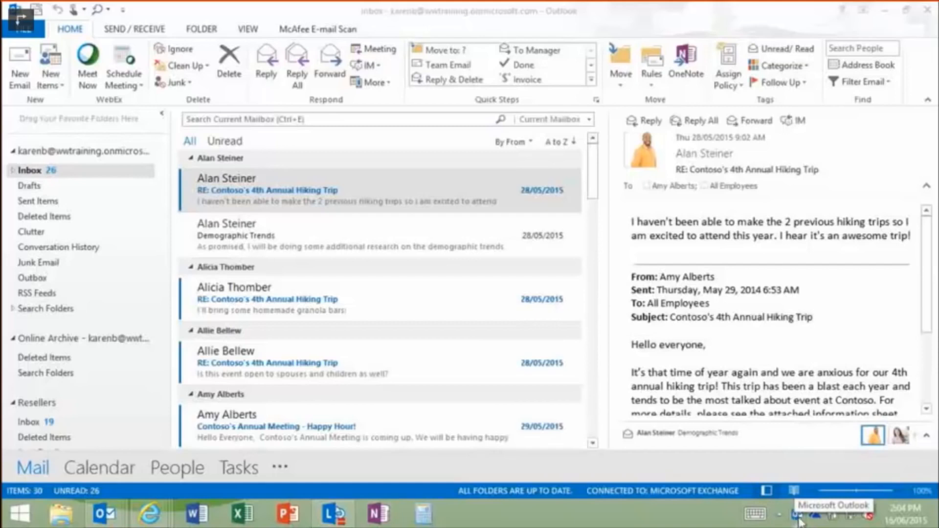
pyautogui.click(781, 518)
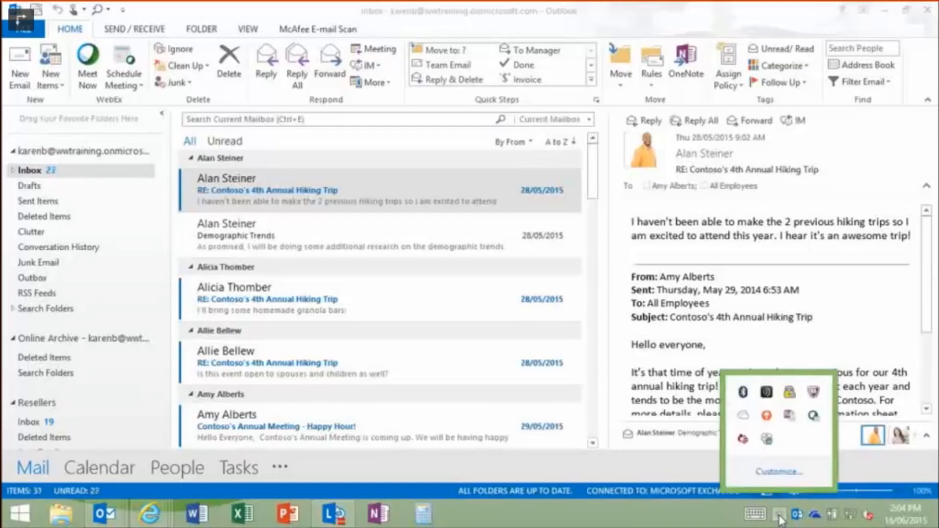
pyautogui.click(772, 472)
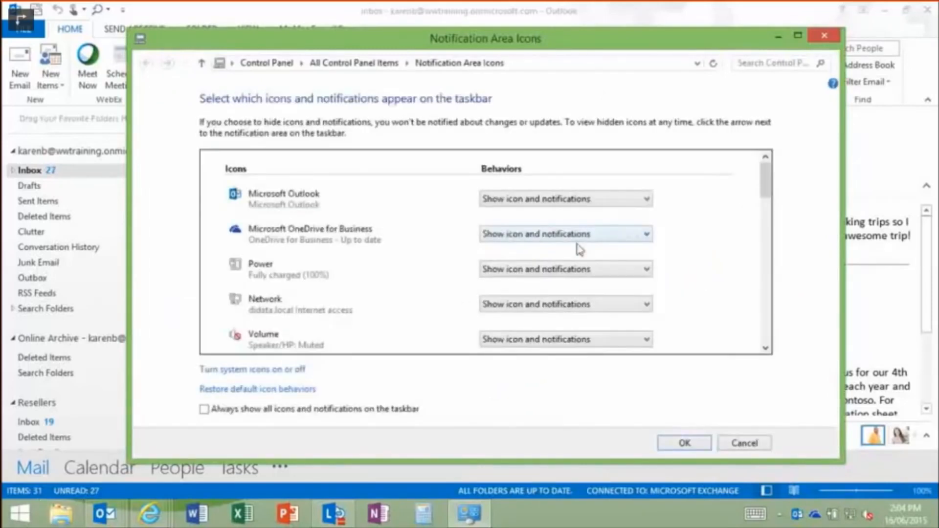
pyautogui.click(571, 201)
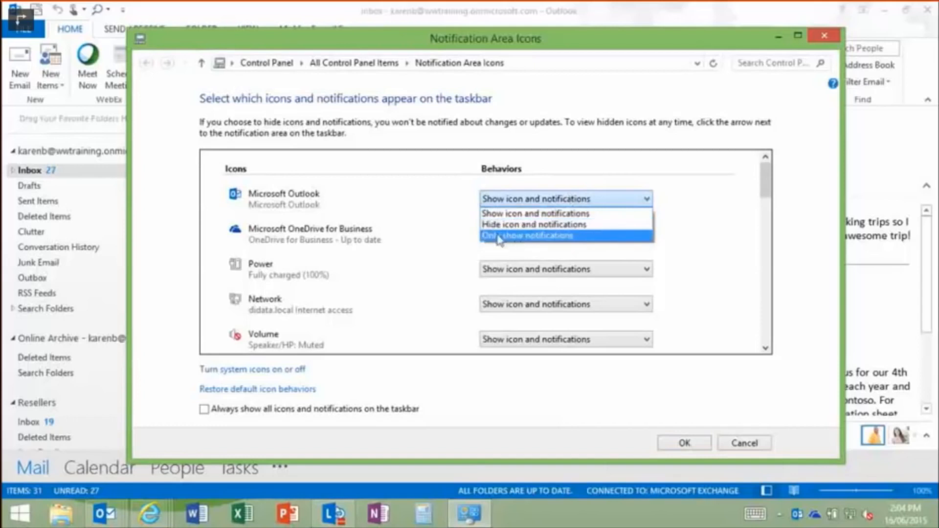
pyautogui.click(511, 224)
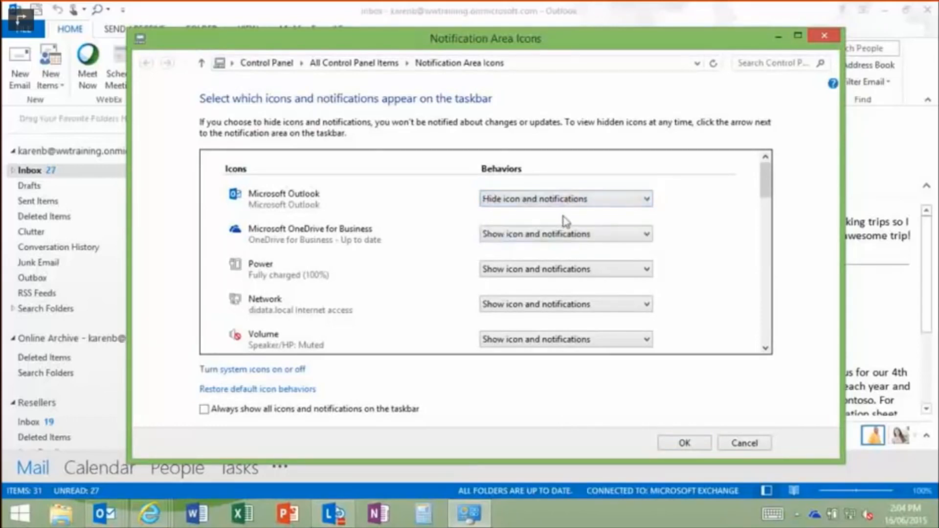
pyautogui.click(686, 442)
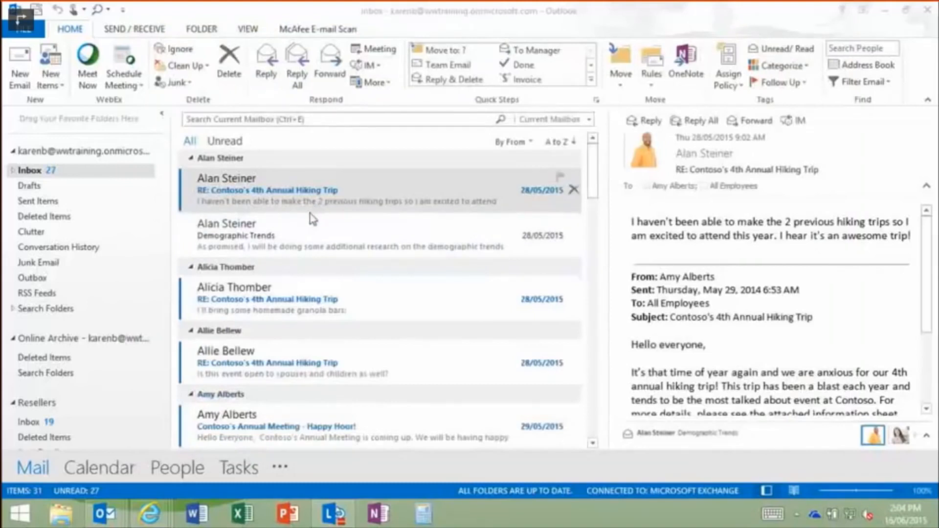
# Step: Try always checking spelling before sending and turning off the new-message sound, look through the remaining mail options, and discard the changes
pyautogui.click(22, 33)
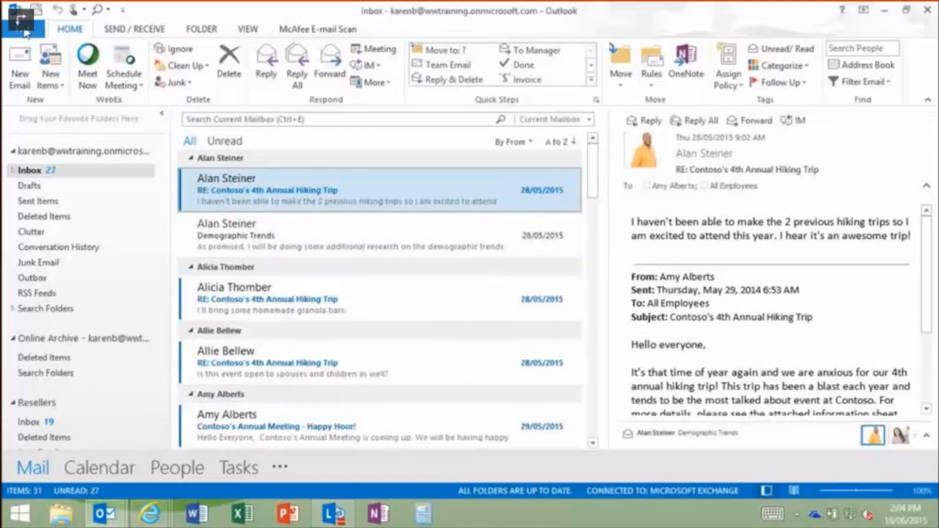
pyautogui.click(25, 33)
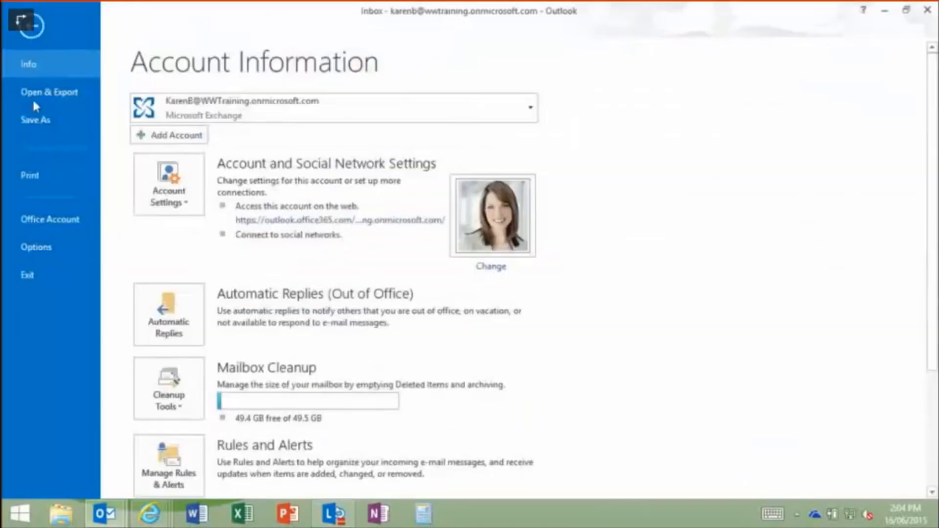
pyautogui.click(39, 251)
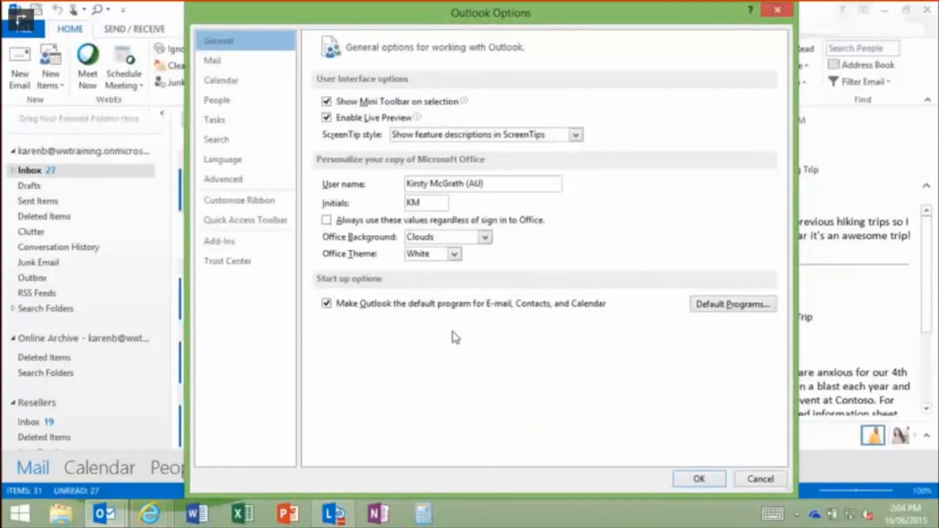
pyautogui.click(218, 60)
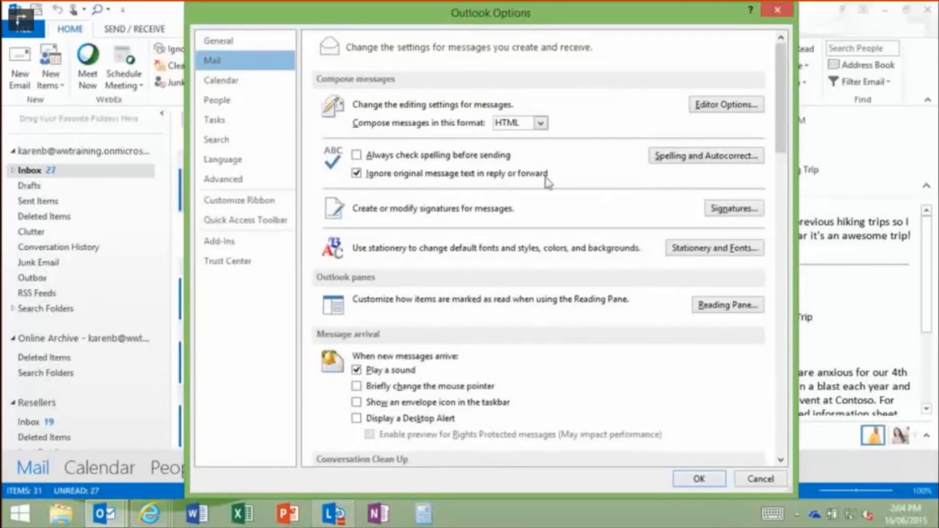
pyautogui.click(355, 155)
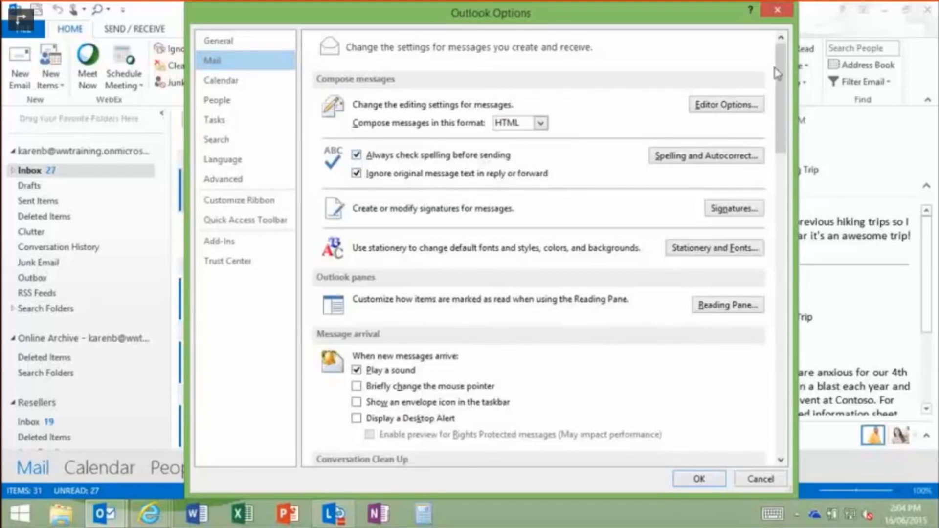
pyautogui.moveTo(782, 62); pyautogui.dragTo(783, 134)
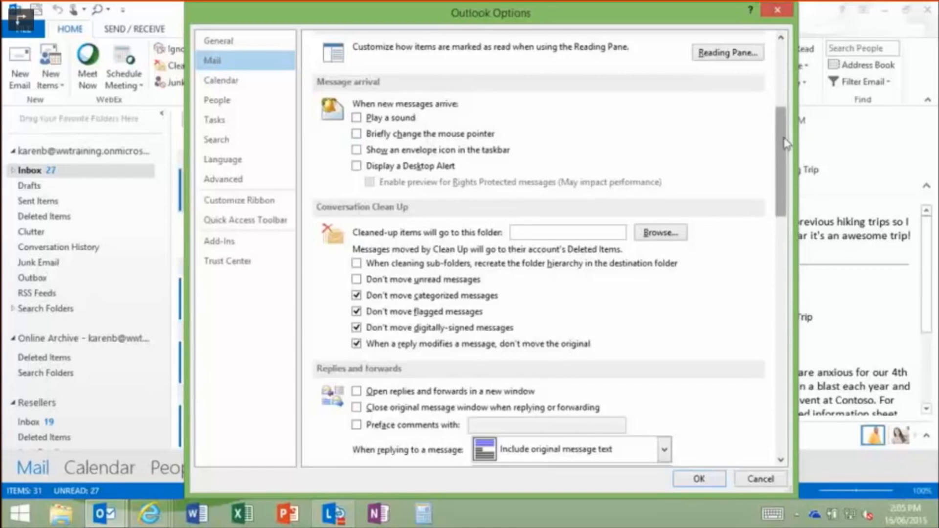
pyautogui.moveTo(785, 143); pyautogui.dragTo(765, 350)
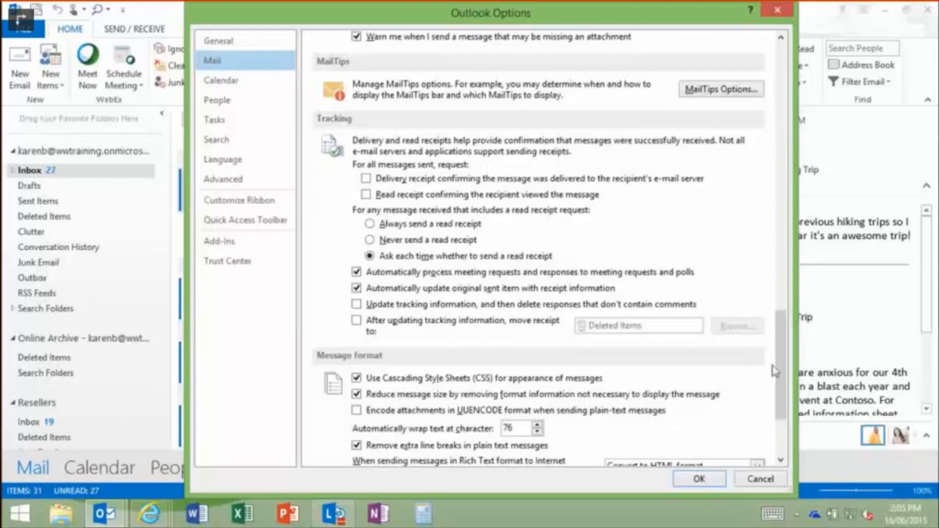
pyautogui.moveTo(785, 379); pyautogui.dragTo(785, 412)
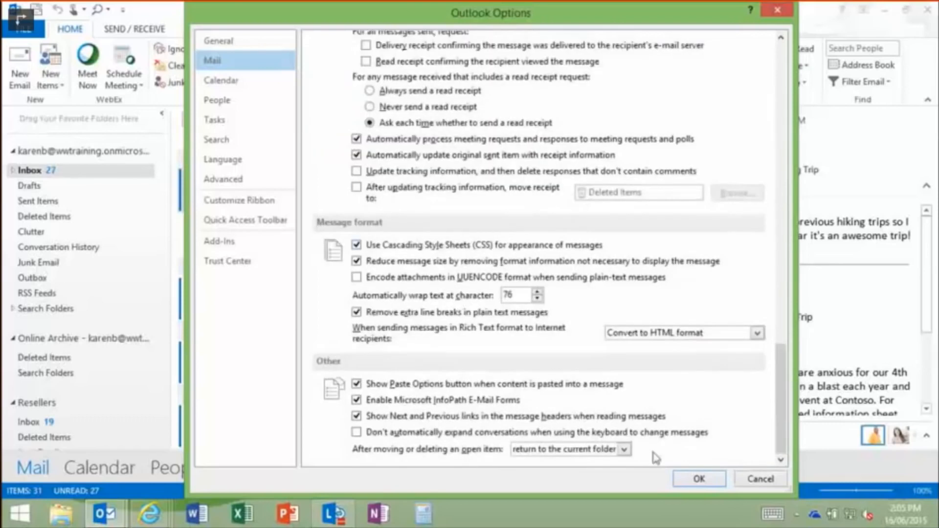
pyautogui.click(760, 479)
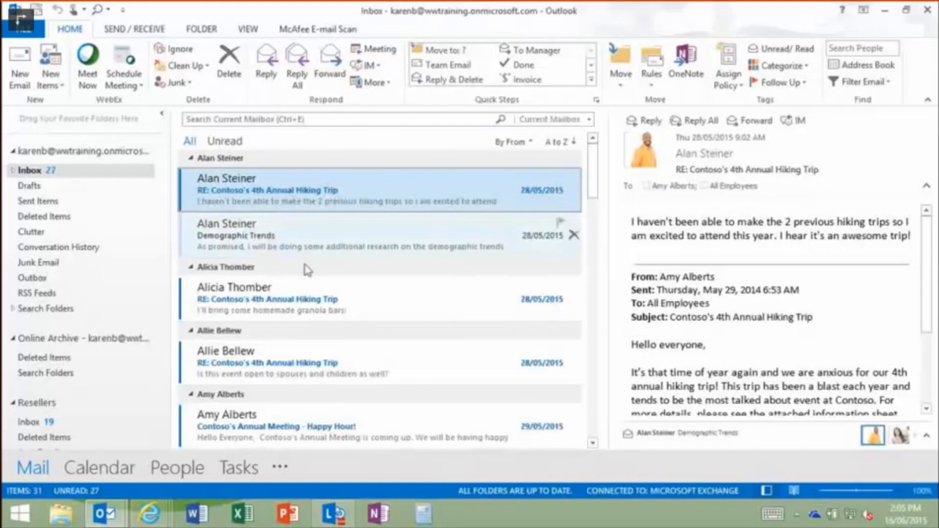
# Step: Create a meeting request from the Demographic Trends email with the location "Meet in cafe downstairs" and send it
pyautogui.click(325, 246)
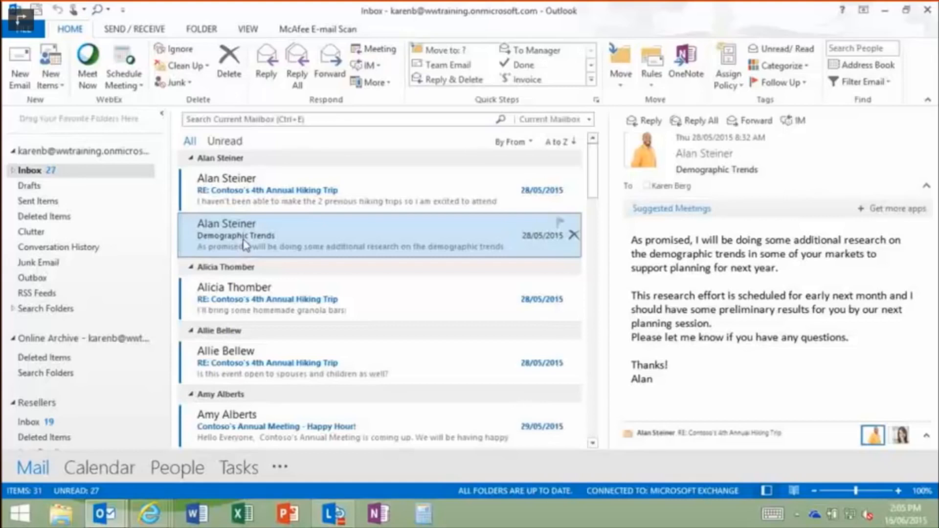
pyautogui.click(379, 51)
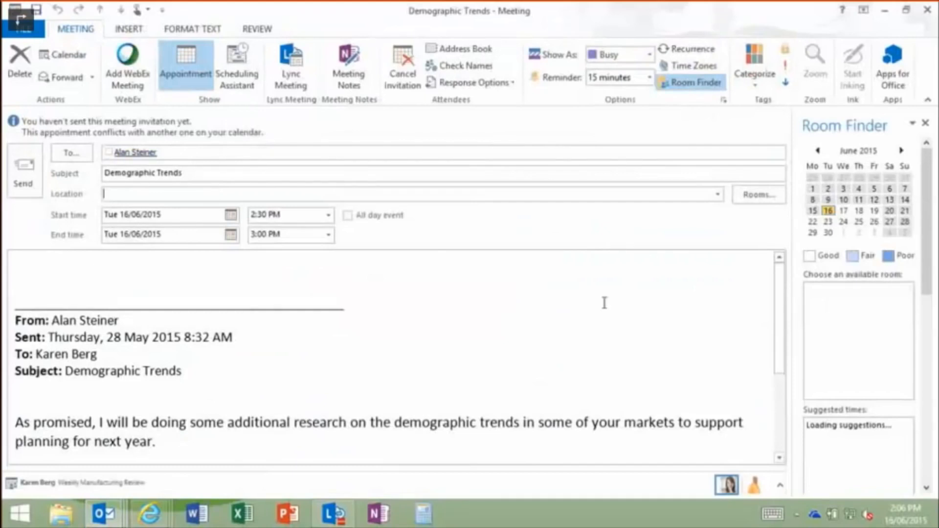
pyautogui.scroll(-3, 782, 321)
pyautogui.scroll(3, 786, 380)
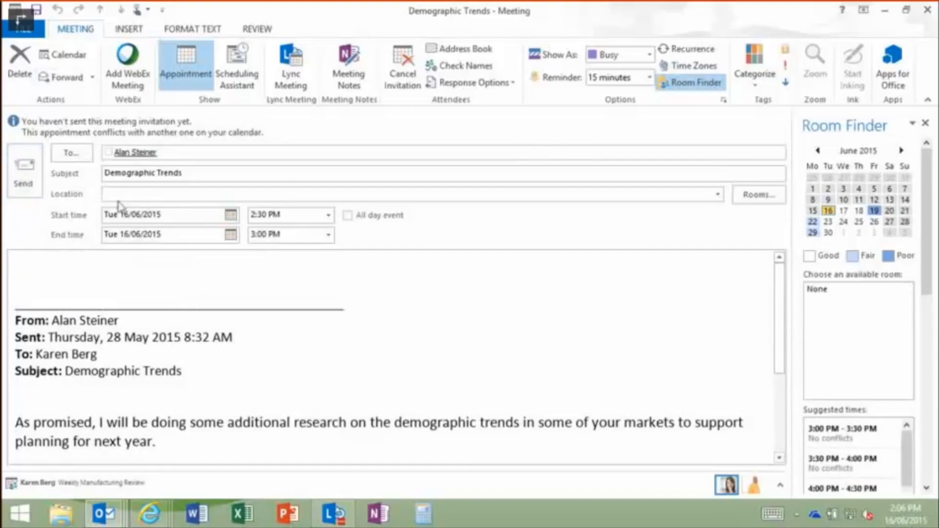
pyautogui.click(134, 196)
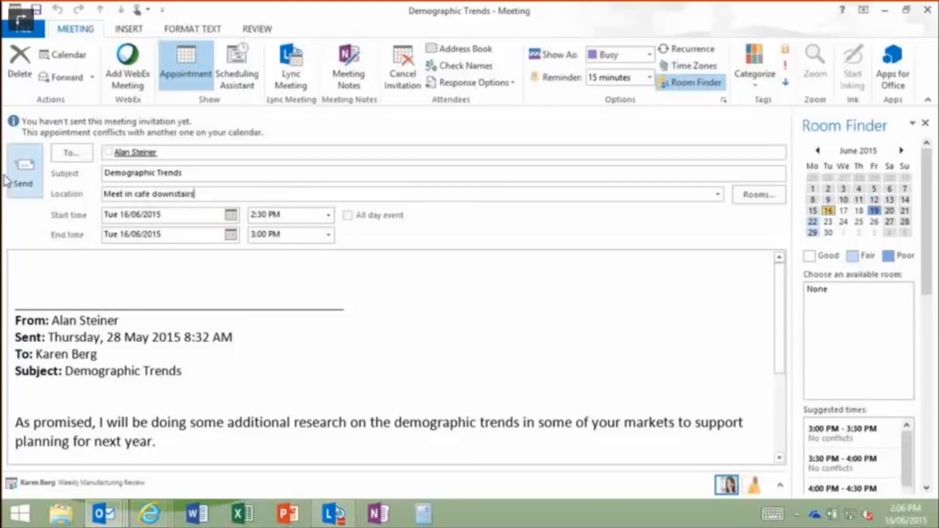
pyautogui.click(23, 167)
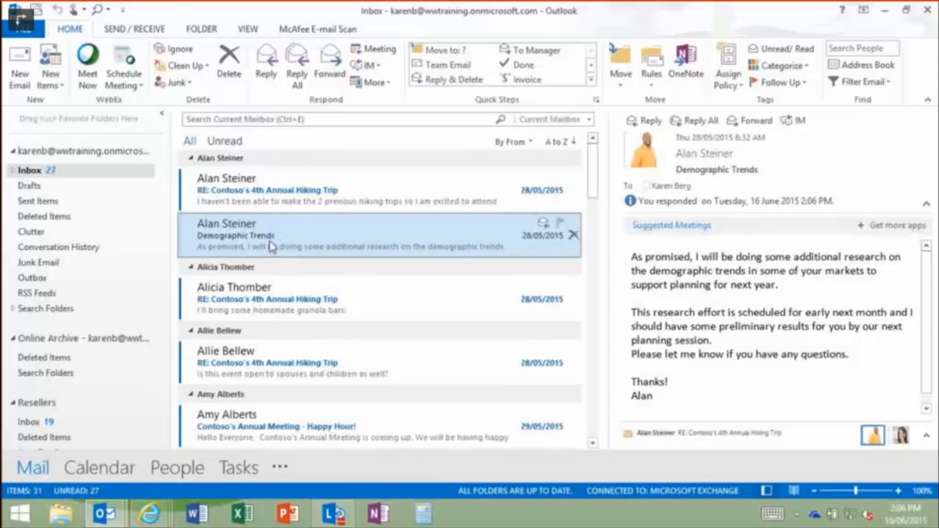
# Step: Turn the Demographic Trends email into a calendar appointment from 9:00 AM to 11:30 AM and save it
pyautogui.moveTo(261, 244); pyautogui.dragTo(109, 476)
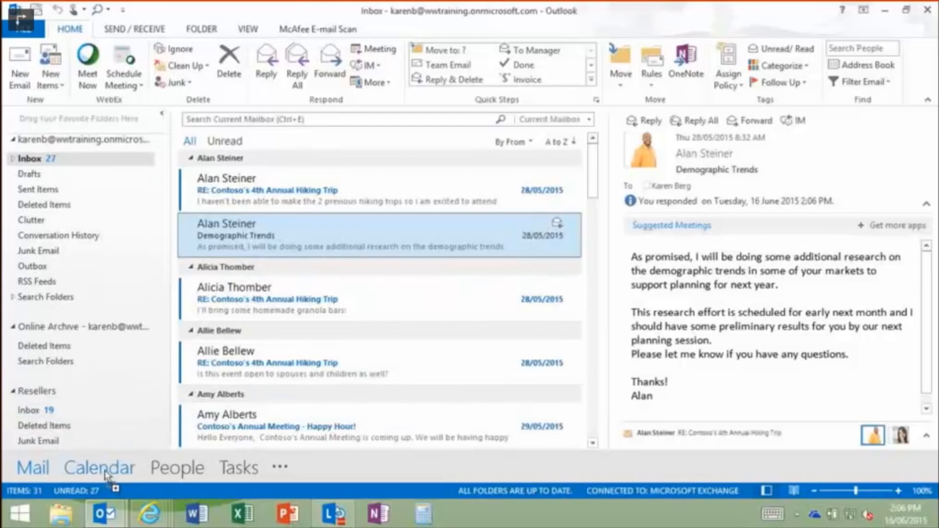
pyautogui.moveTo(104, 471); pyautogui.dragTo(92, 465)
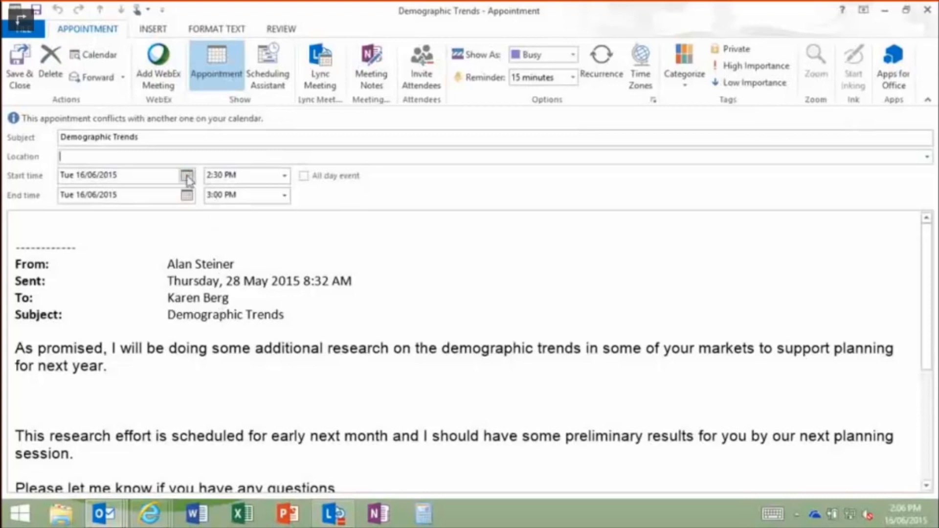
pyautogui.click(283, 177)
pyautogui.scroll(5, 284, 216)
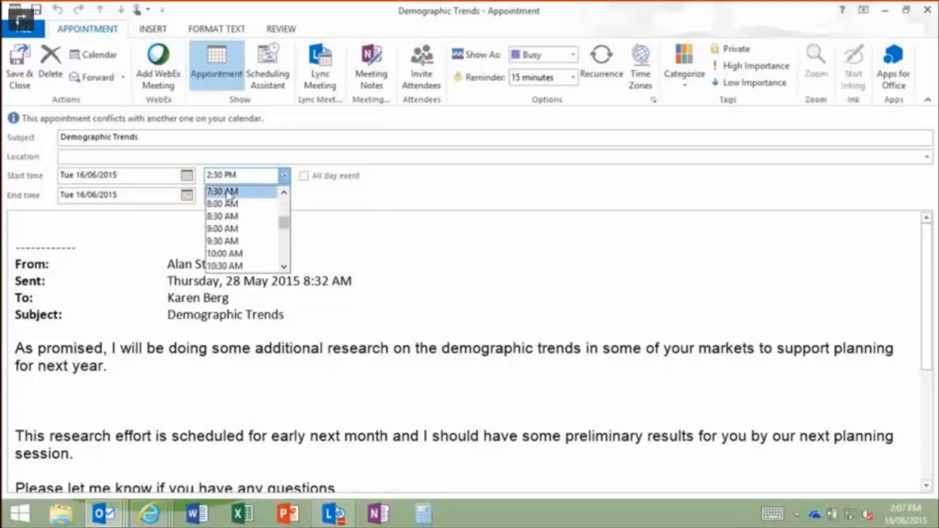
pyautogui.click(219, 229)
pyautogui.click(283, 177)
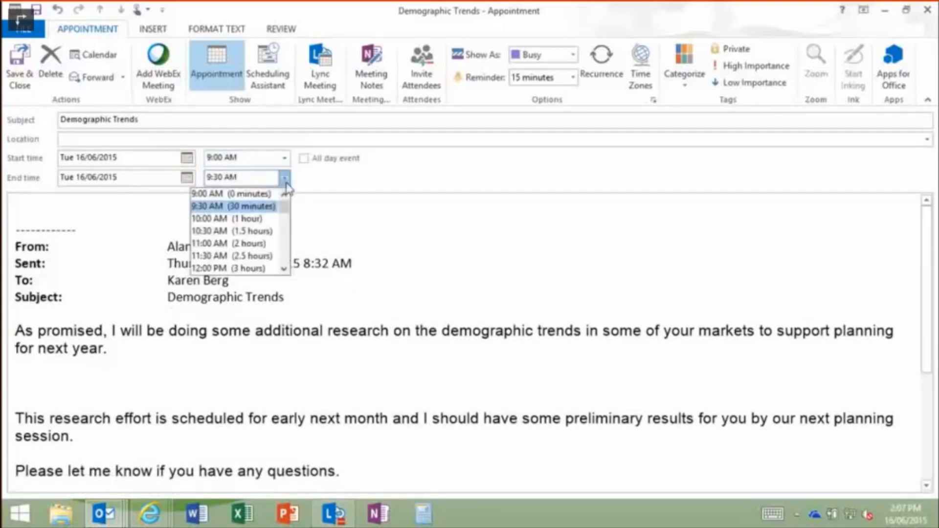
pyautogui.click(217, 255)
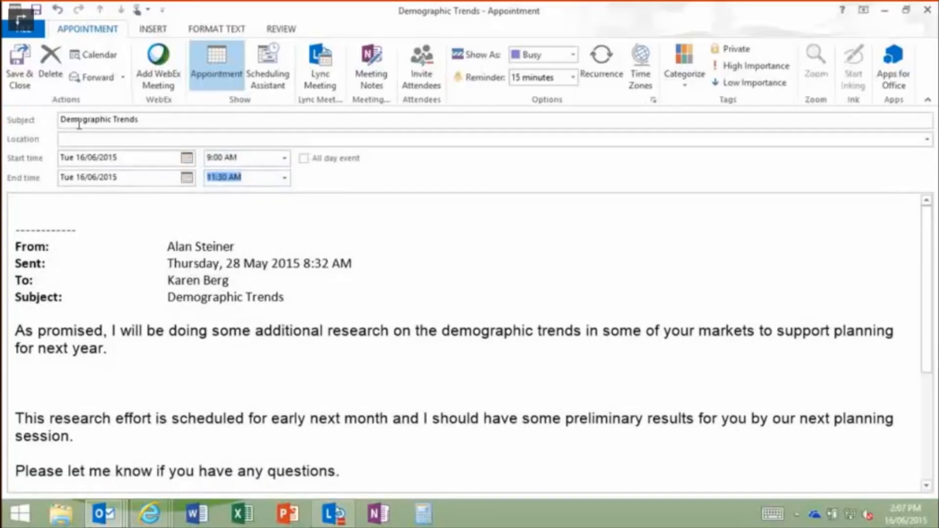
pyautogui.click(20, 66)
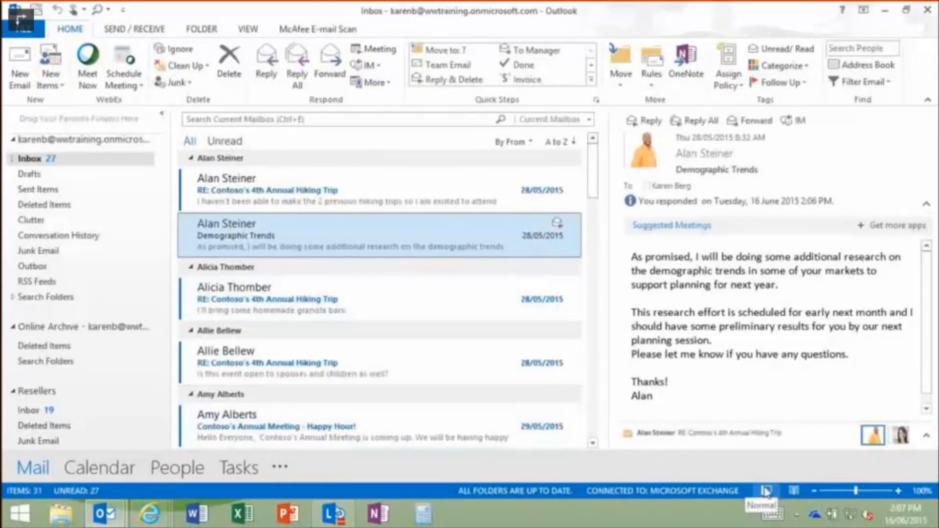
# Step: Ignore the "RE: Contoso's 4th Annual Hiking Trip" conversation so its current and future messages go to Deleted Items
pyautogui.click(433, 279)
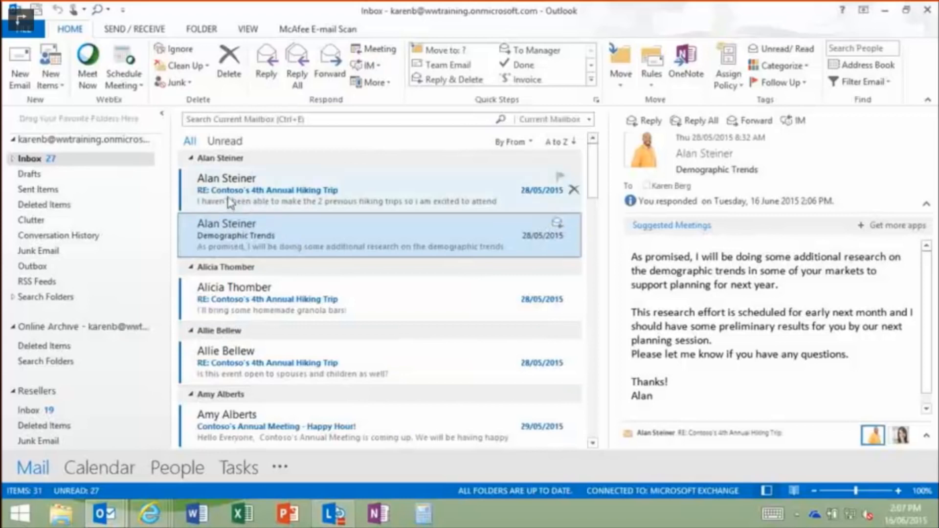
pyautogui.click(297, 198)
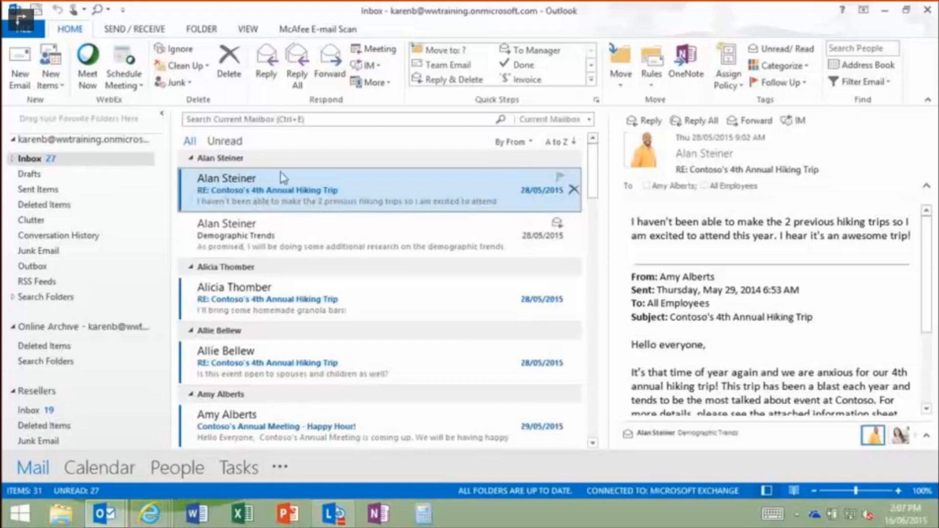
pyautogui.click(174, 49)
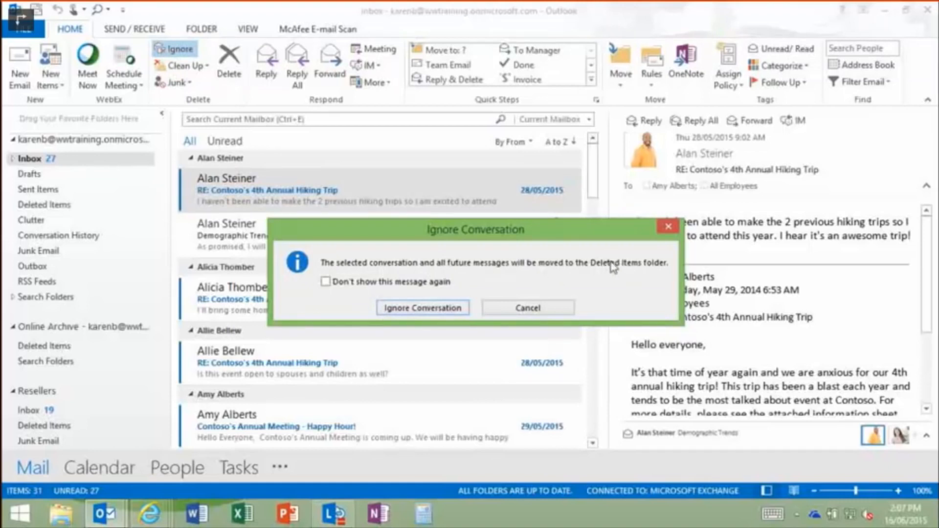
pyautogui.click(419, 308)
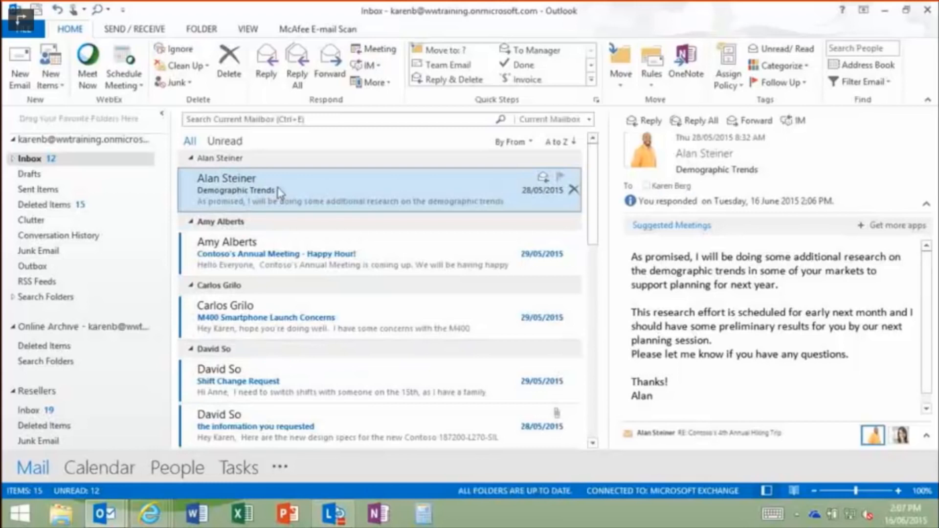
pyautogui.click(188, 66)
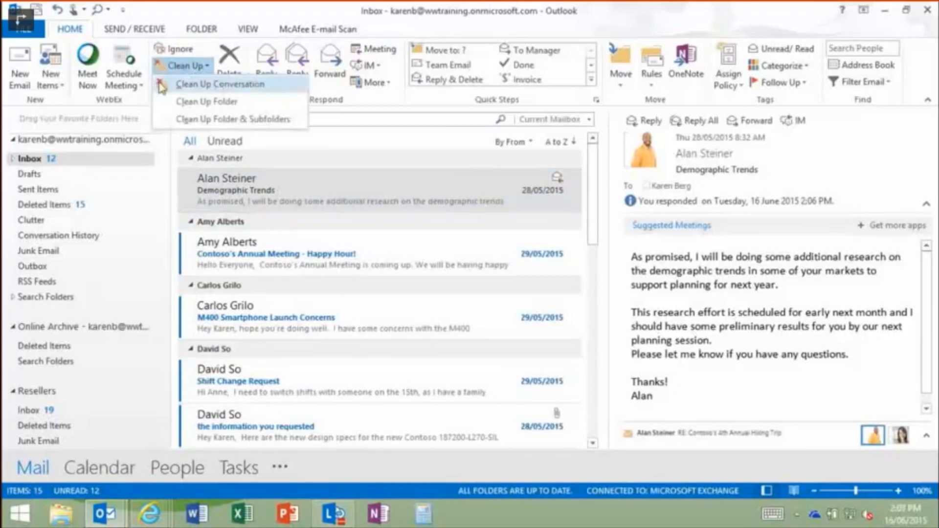
pyautogui.click(266, 196)
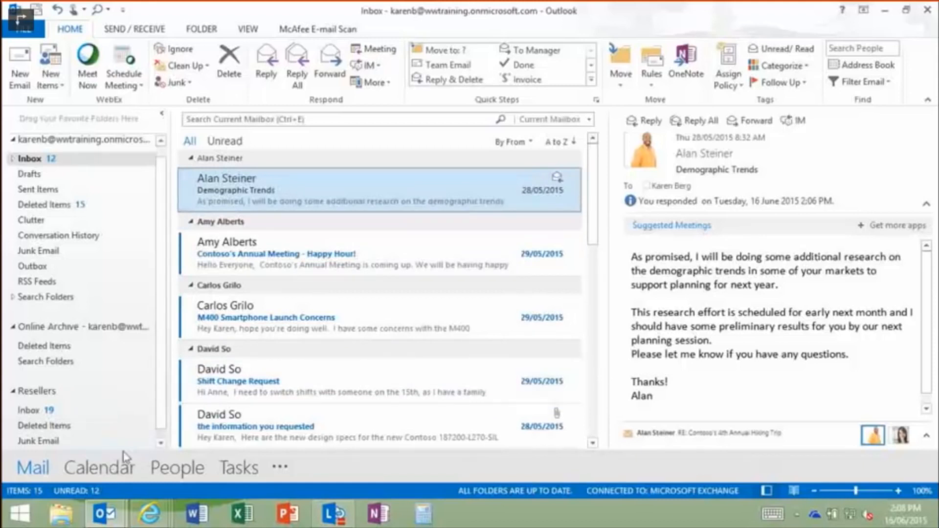
# Step: Look over the calendar's work week of 15 - 19 June 2015 and return to the inbox
pyautogui.moveTo(113, 476)
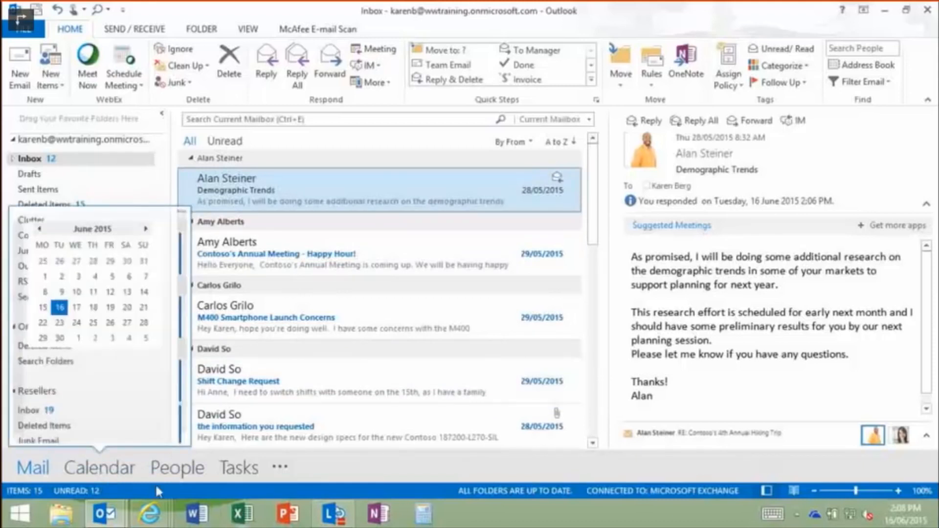
pyautogui.click(109, 474)
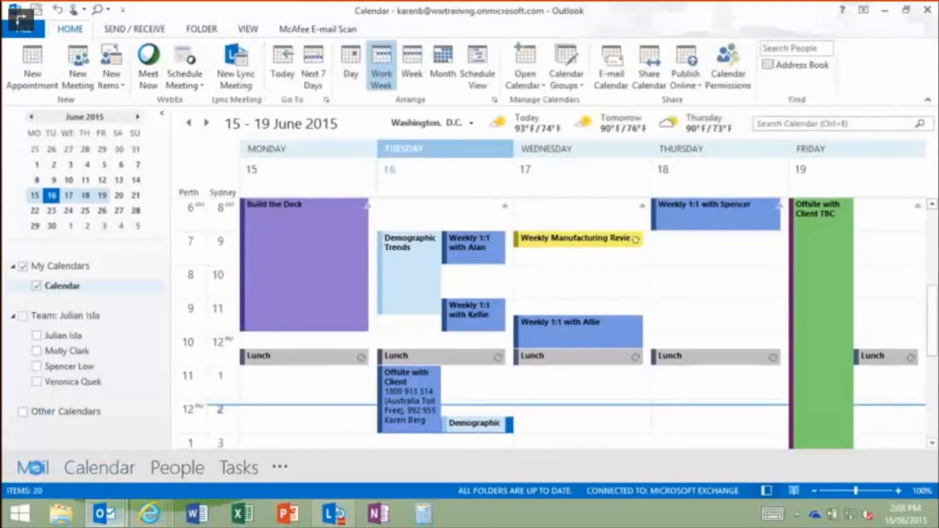
pyautogui.click(27, 471)
# Step: Open the calendar in a separate window and switch between it and the inbox window
pyautogui.rightClick(96, 474)
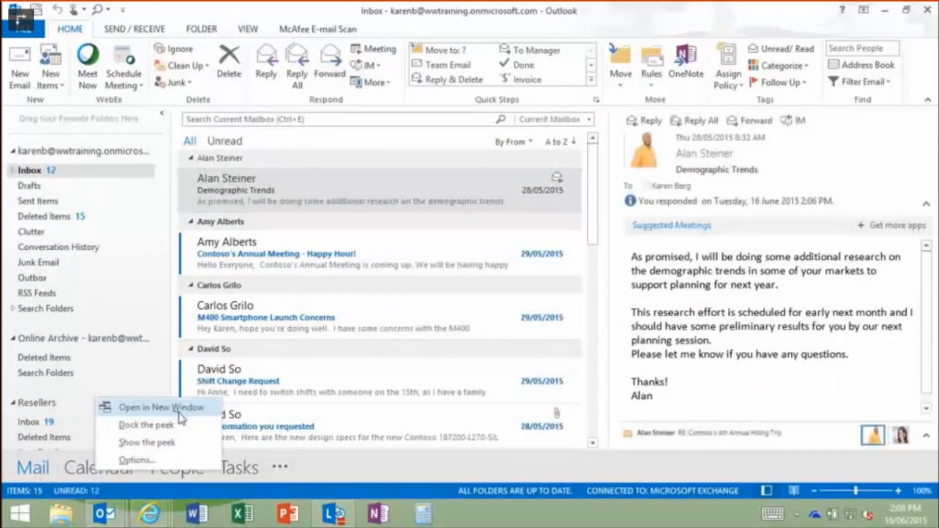
pyautogui.click(161, 407)
pyautogui.moveTo(104, 514)
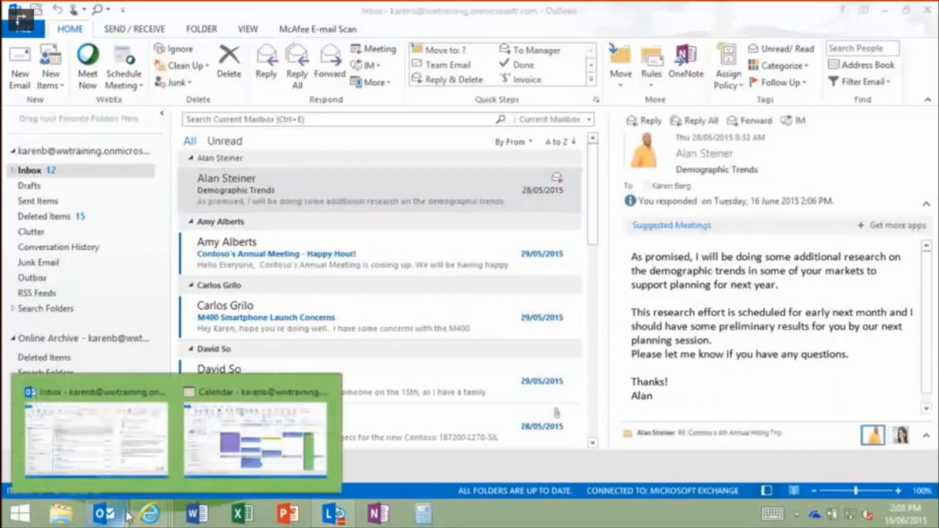
pyautogui.click(254, 447)
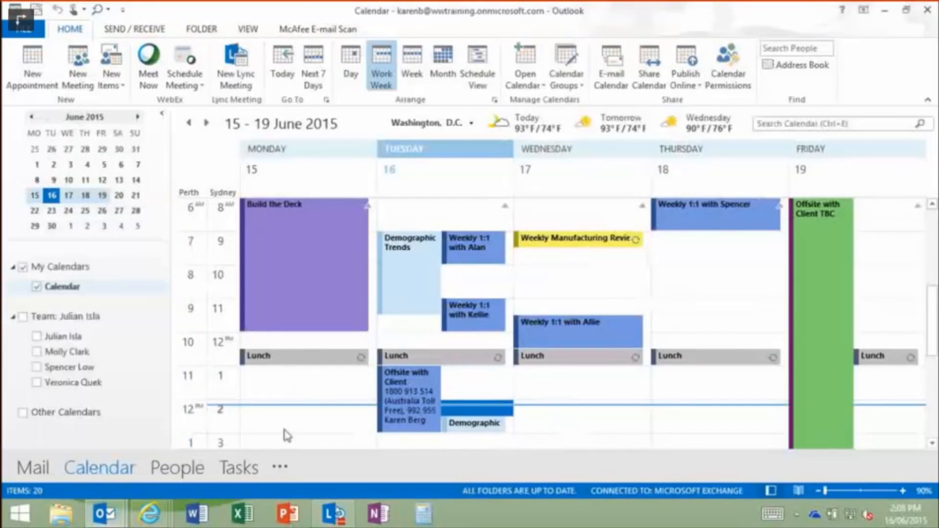
pyautogui.hotkey('alt', 'Tab')
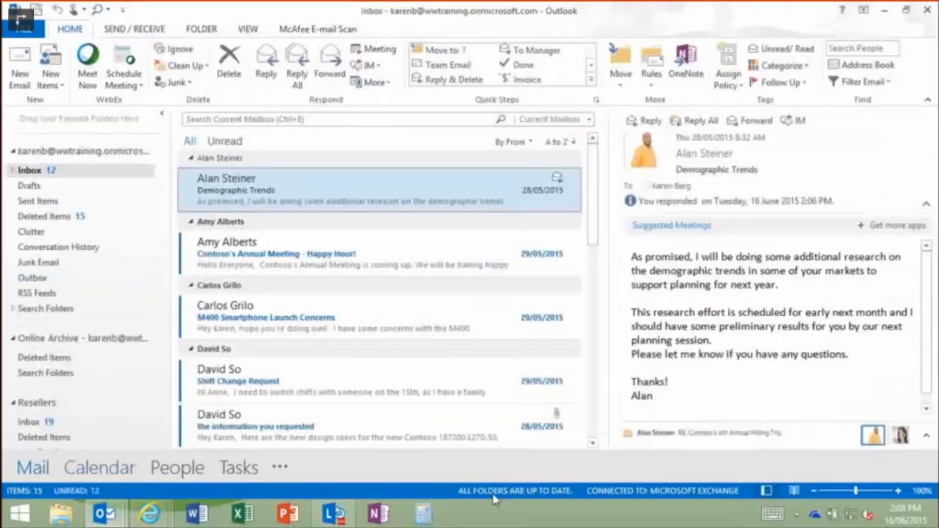
pyautogui.hotkey('alt', 'Tab')
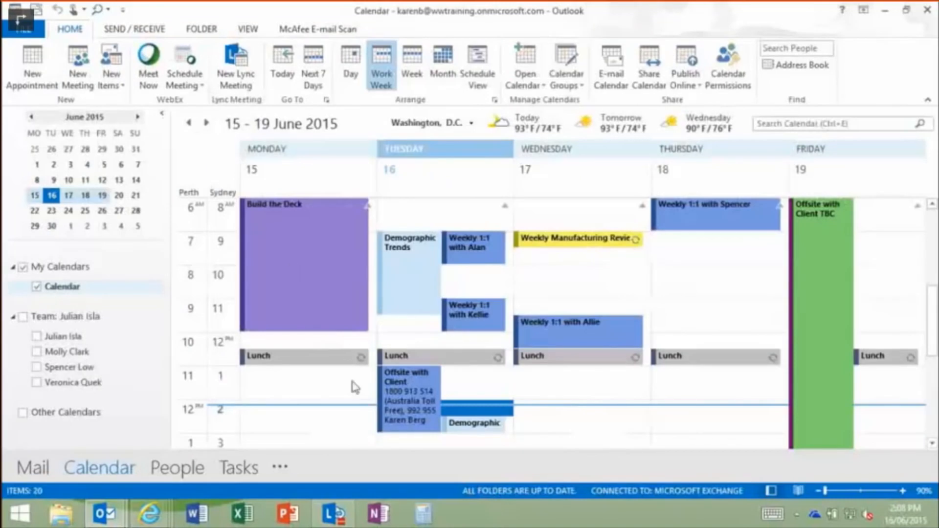
# Step: Check the attendee response tracking of Tuesday's "Offsite with Client" meeting and return to the inbox window
pyautogui.moveTo(411, 392)
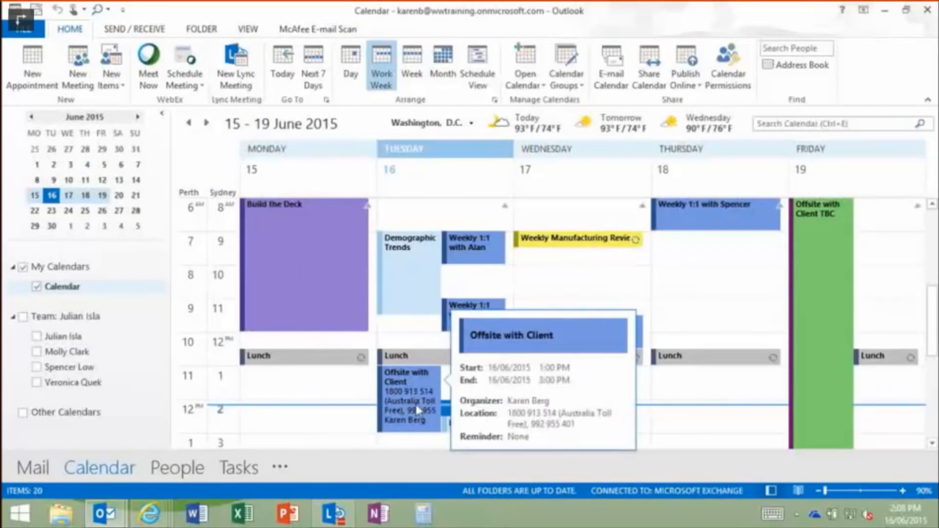
pyautogui.doubleClick(418, 410)
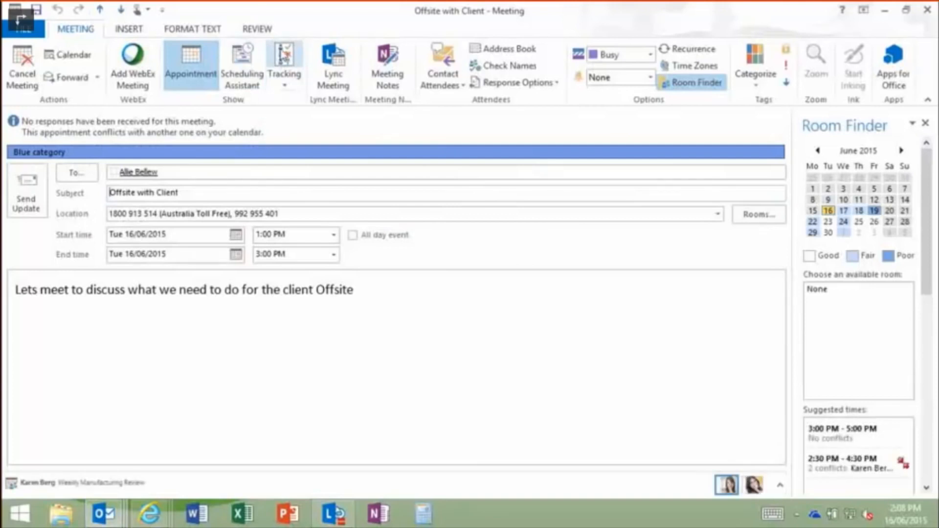
pyautogui.click(278, 58)
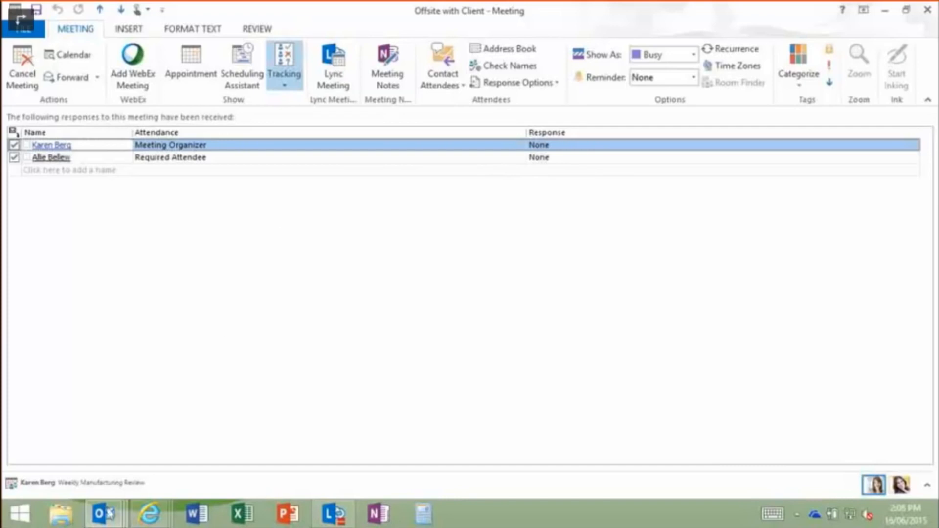
pyautogui.click(105, 511)
pyautogui.click(98, 446)
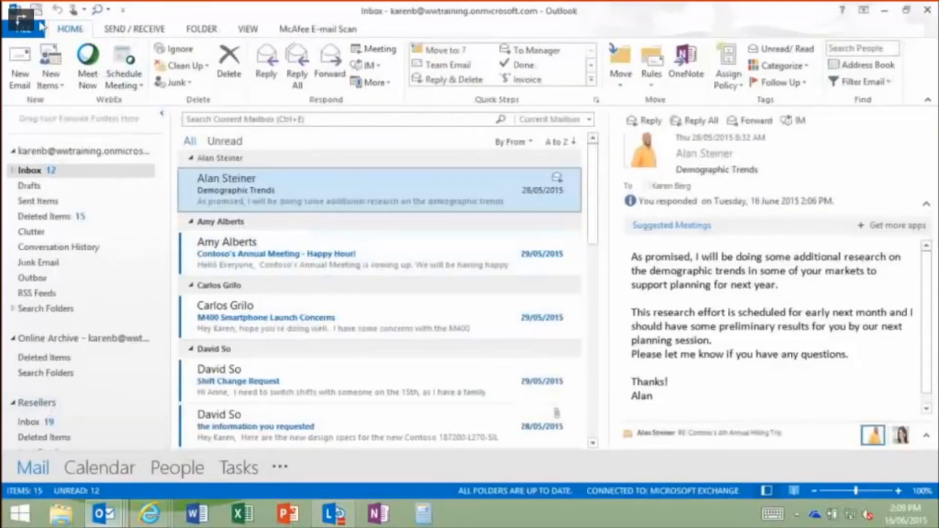
# Step: Try moving receipts to Deleted Items after tracking information is updated, and close the mail options without saving
pyautogui.click(35, 36)
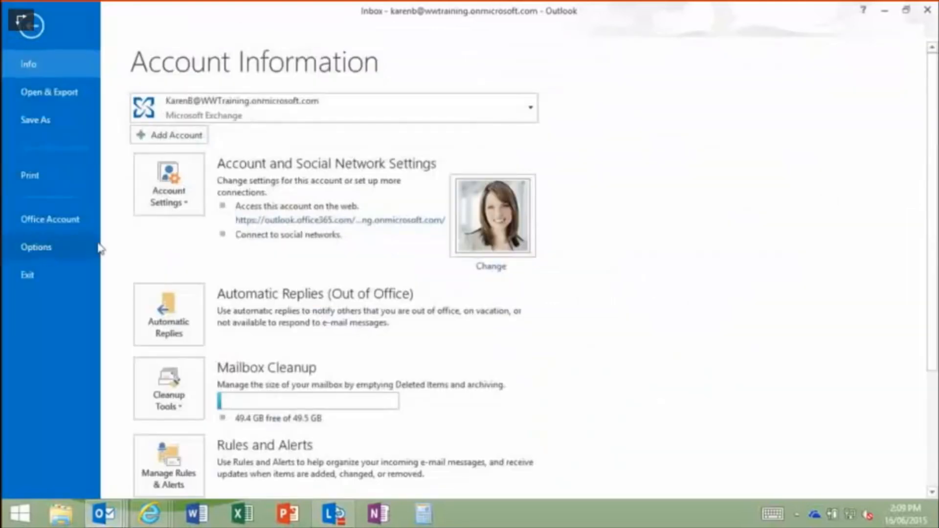
pyautogui.press('Escape')
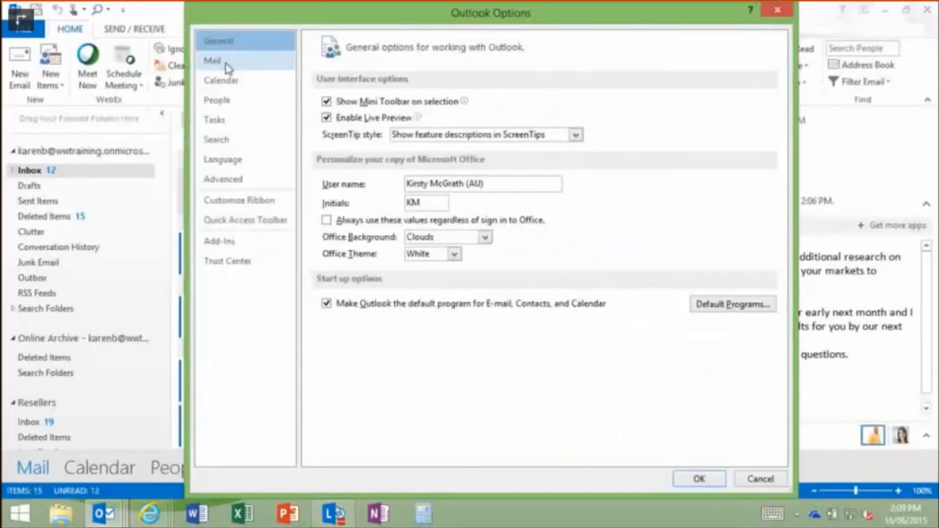
pyautogui.click(223, 62)
pyautogui.moveTo(781, 89); pyautogui.dragTo(786, 359)
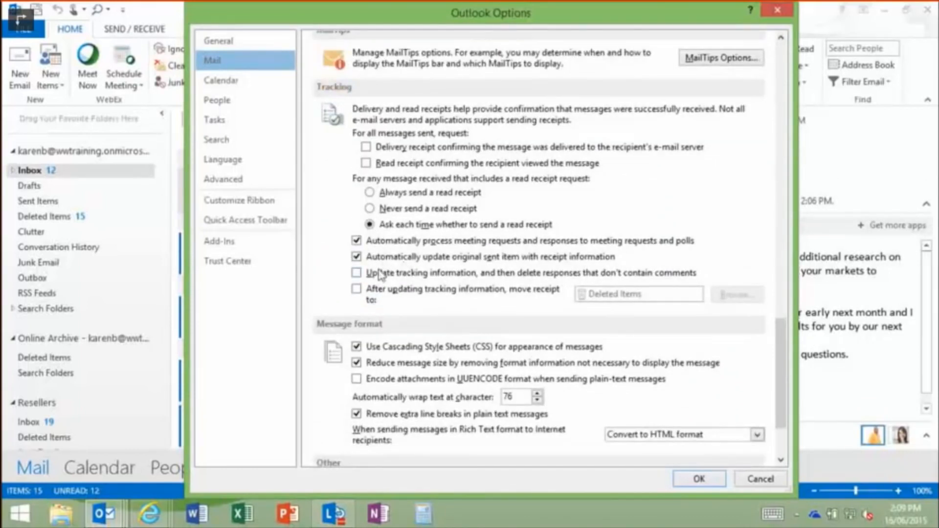
pyautogui.click(362, 293)
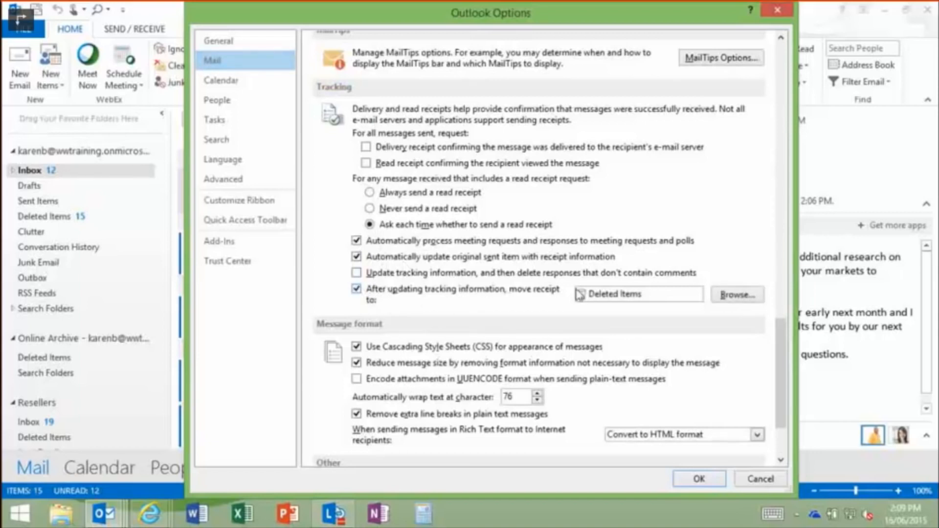
pyautogui.click(756, 299)
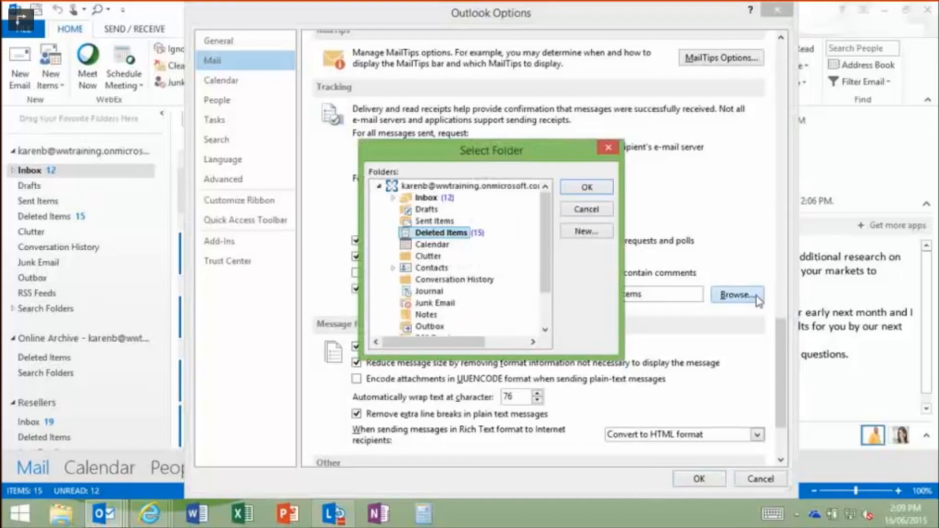
pyautogui.click(588, 209)
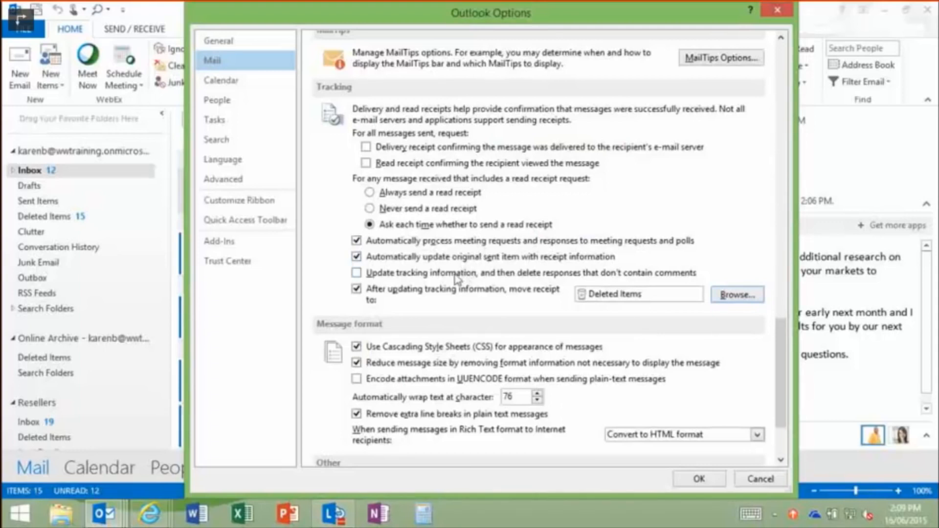
pyautogui.click(778, 11)
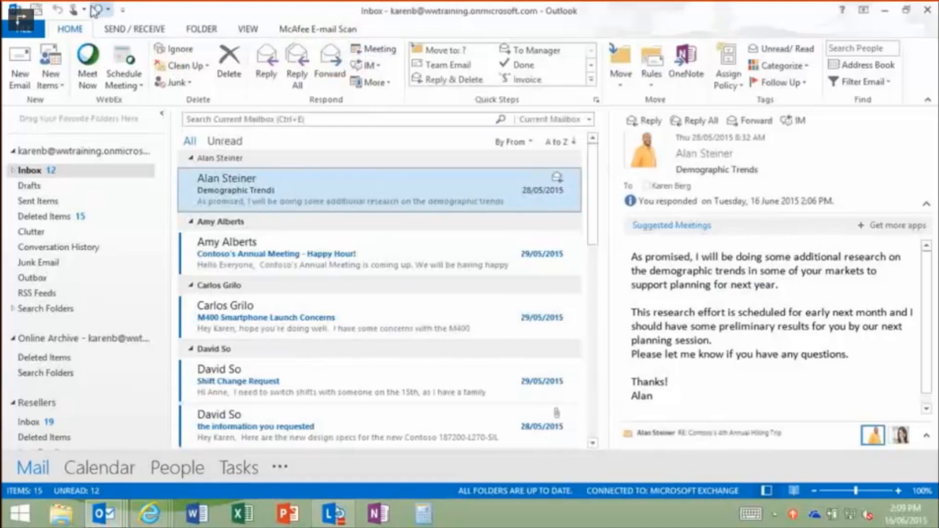
# Step: Add the Print and Work Offline commands to the Quick Access Toolbar
pyautogui.click(124, 10)
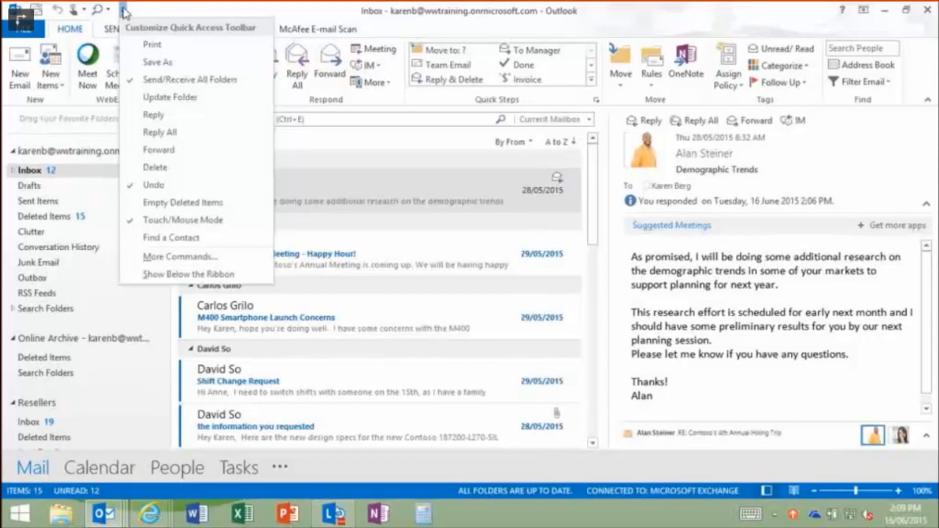
pyautogui.click(167, 53)
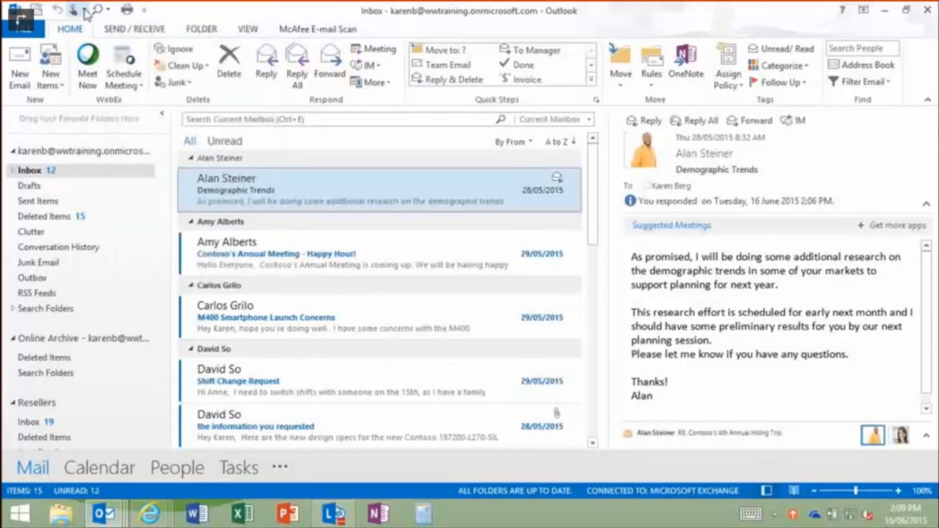
pyautogui.click(145, 12)
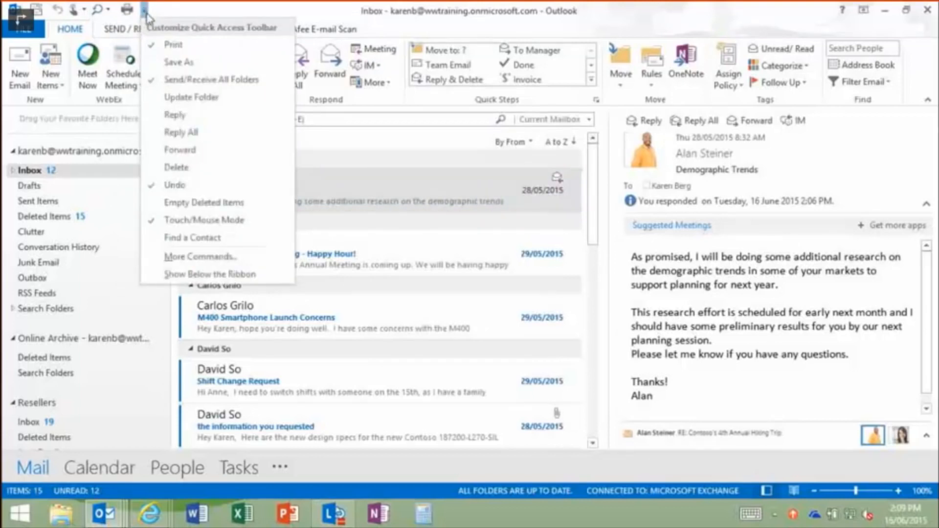
pyautogui.click(208, 259)
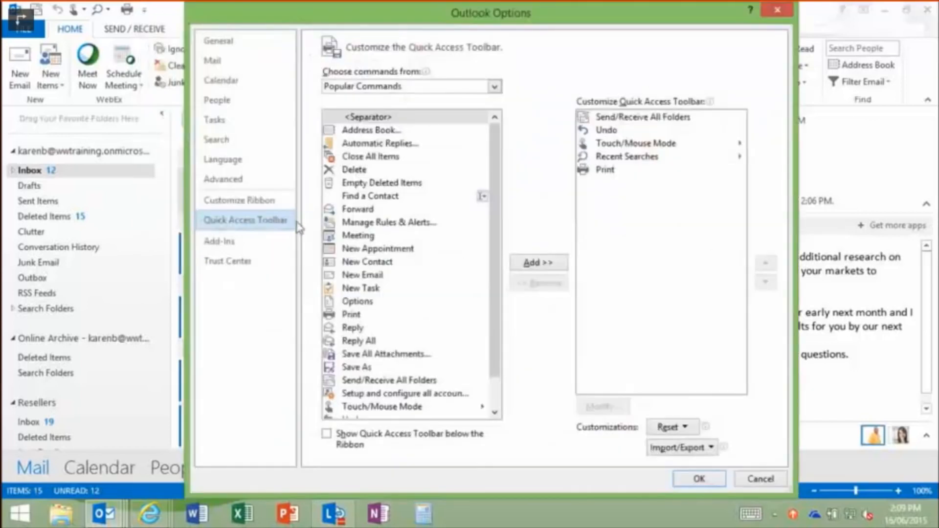
pyautogui.click(468, 86)
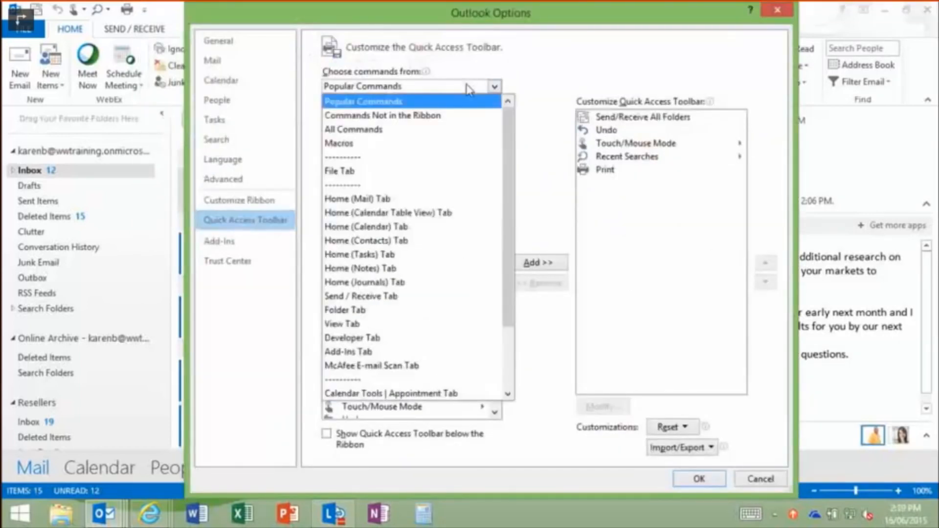
pyautogui.click(415, 129)
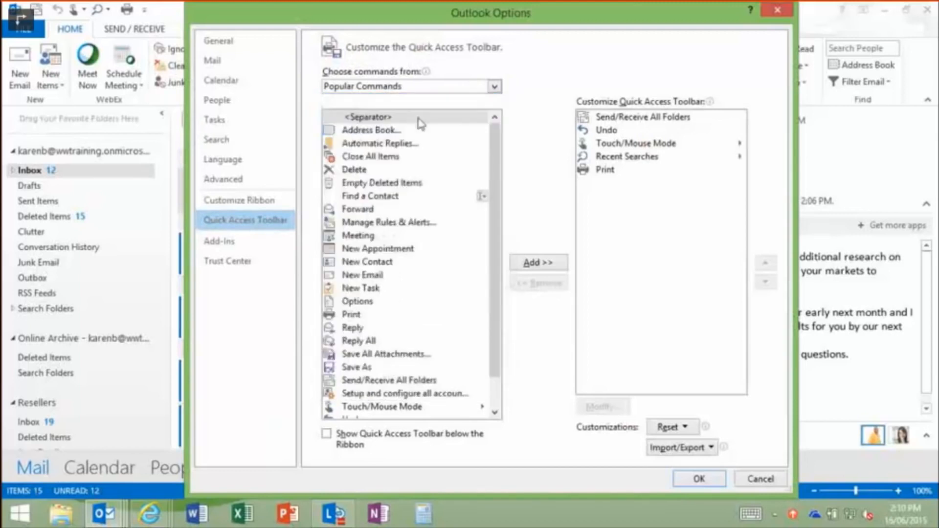
pyautogui.moveTo(495, 131); pyautogui.dragTo(491, 424)
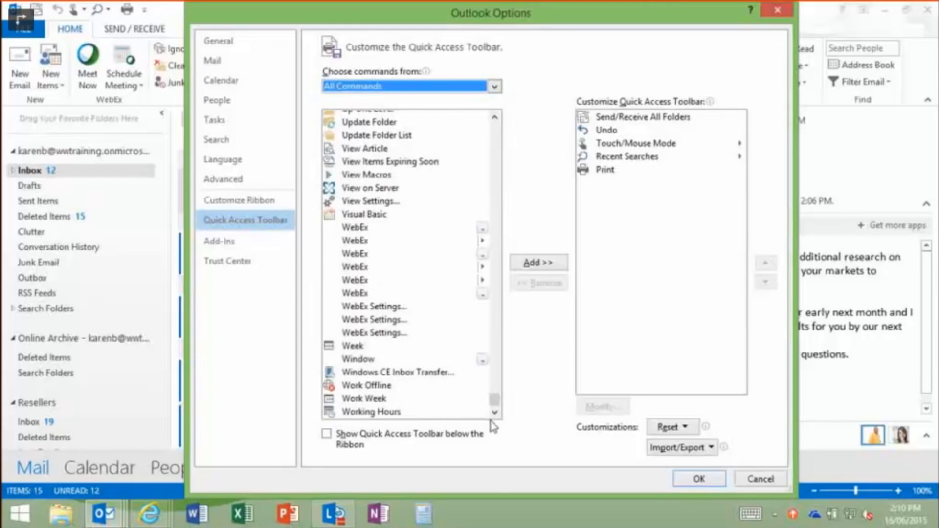
pyautogui.click(338, 386)
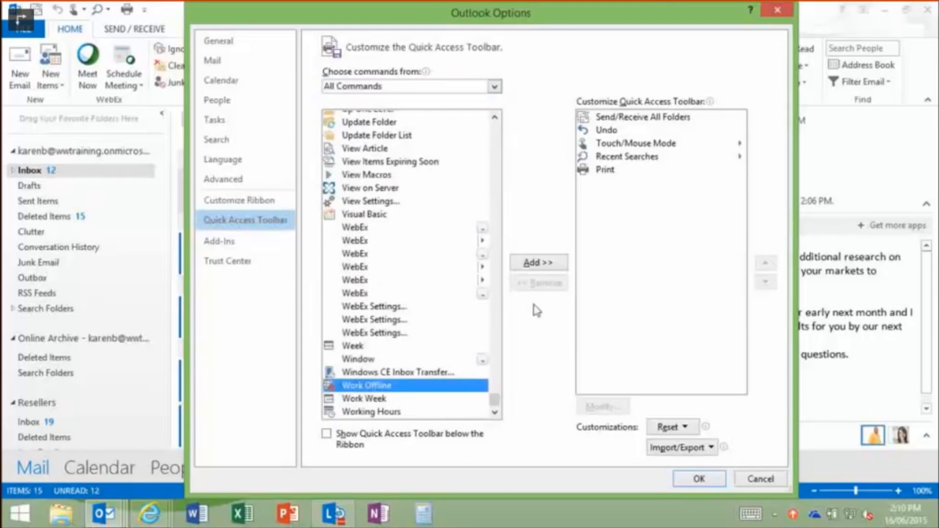
pyautogui.click(538, 263)
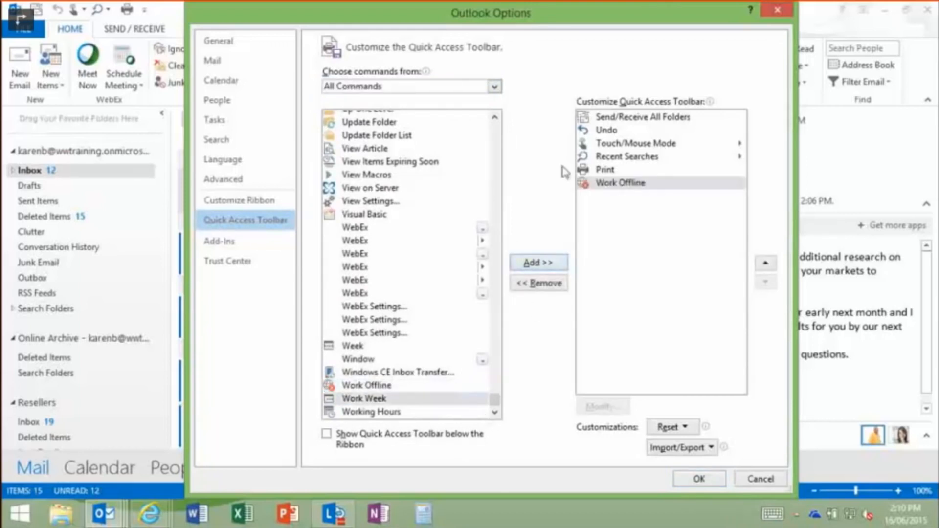
pyautogui.click(705, 480)
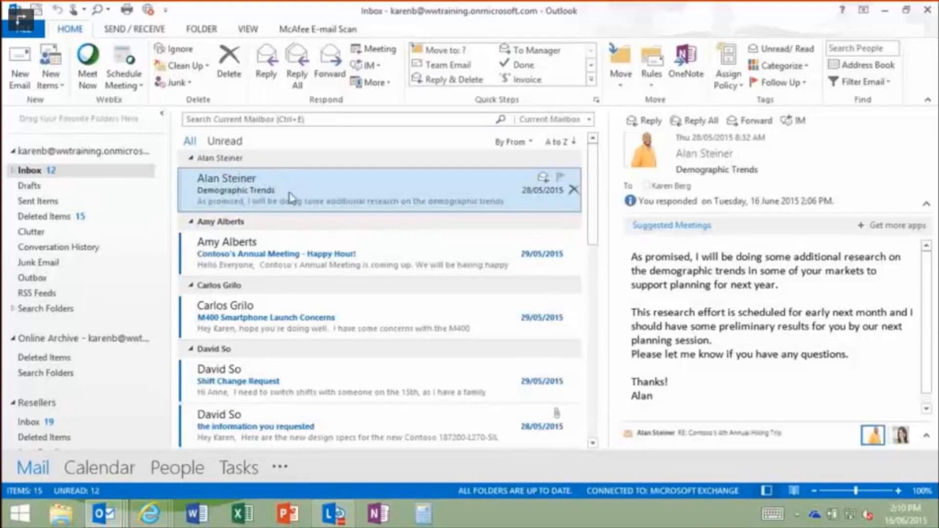
# Step: Set up the "Move to: ?" Quick Step so it moves mail to the Clutter folder and marks it as read
pyautogui.moveTo(298, 198); pyautogui.dragTo(39, 233)
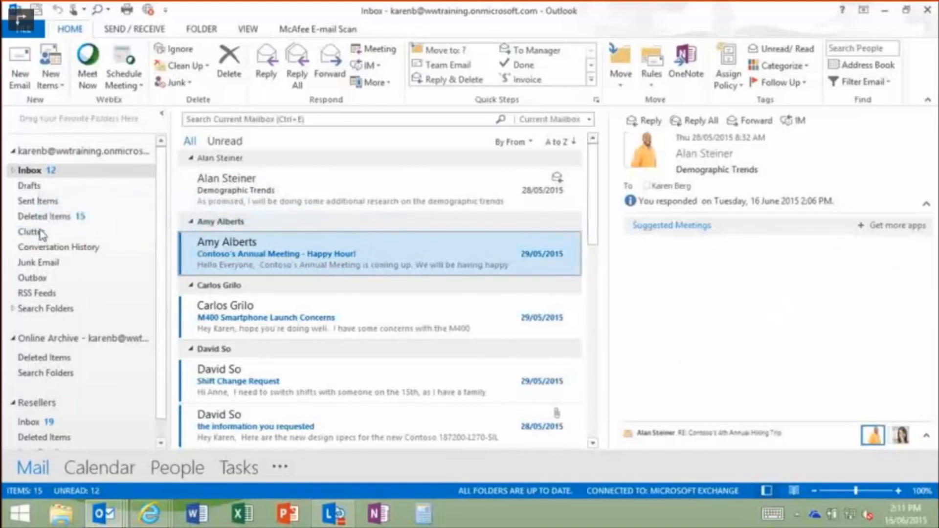
pyautogui.click(357, 262)
pyautogui.click(450, 52)
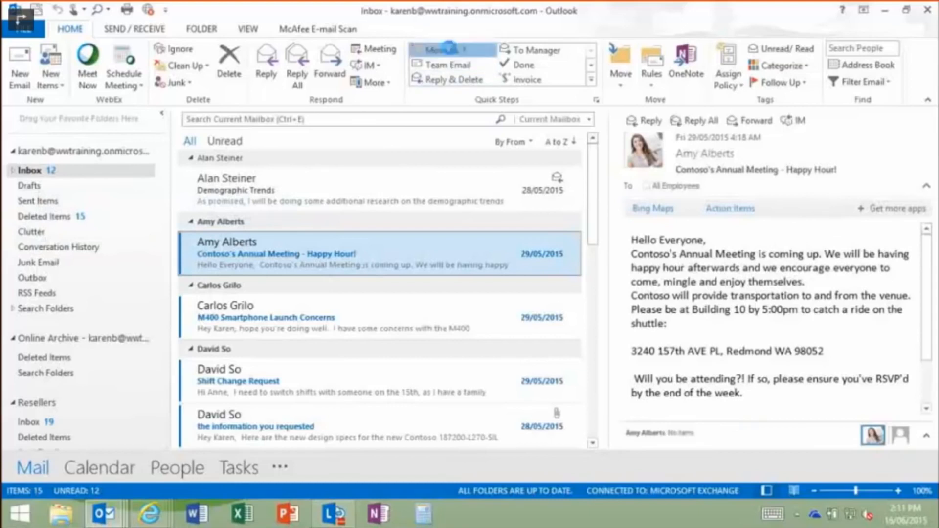
pyautogui.click(538, 288)
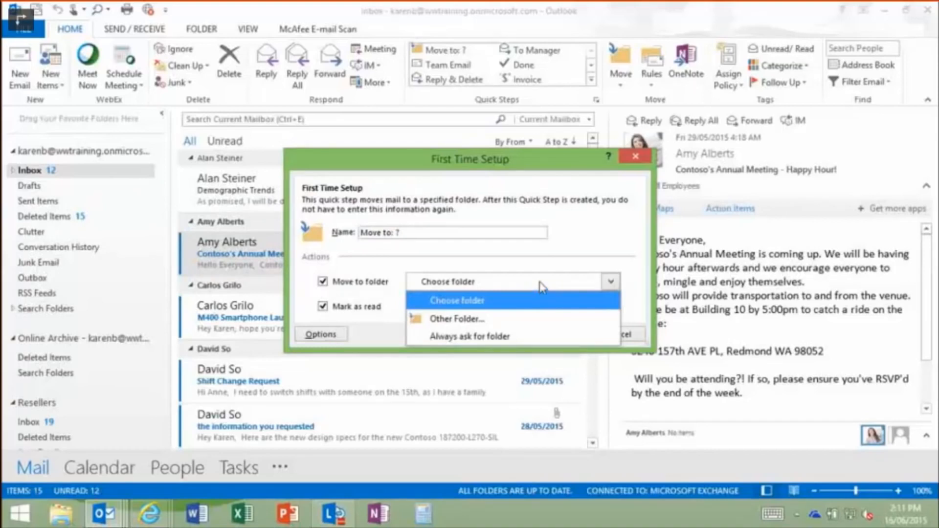
pyautogui.click(457, 320)
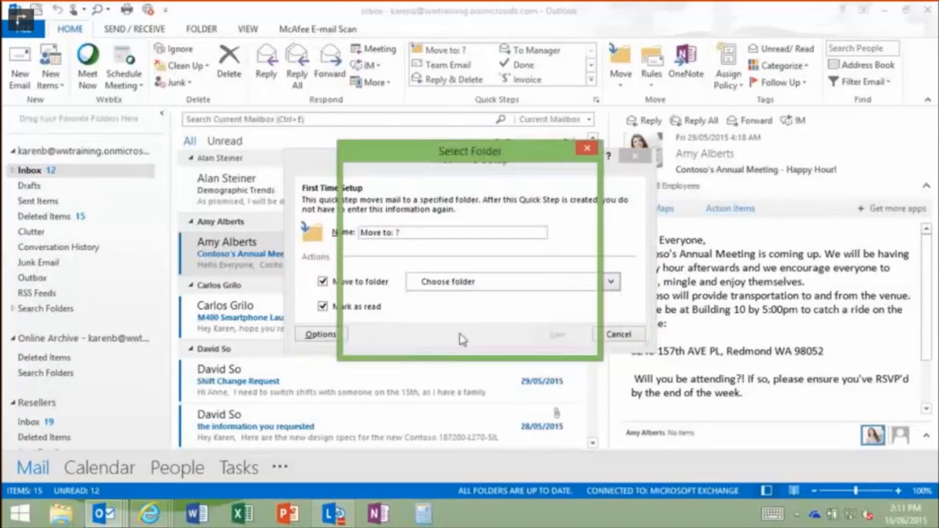
pyautogui.click(408, 245)
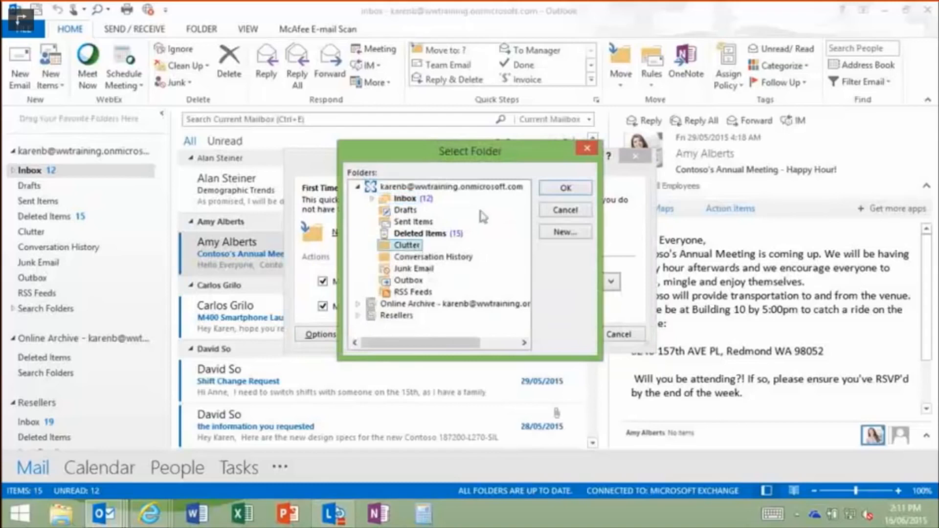
pyautogui.click(568, 189)
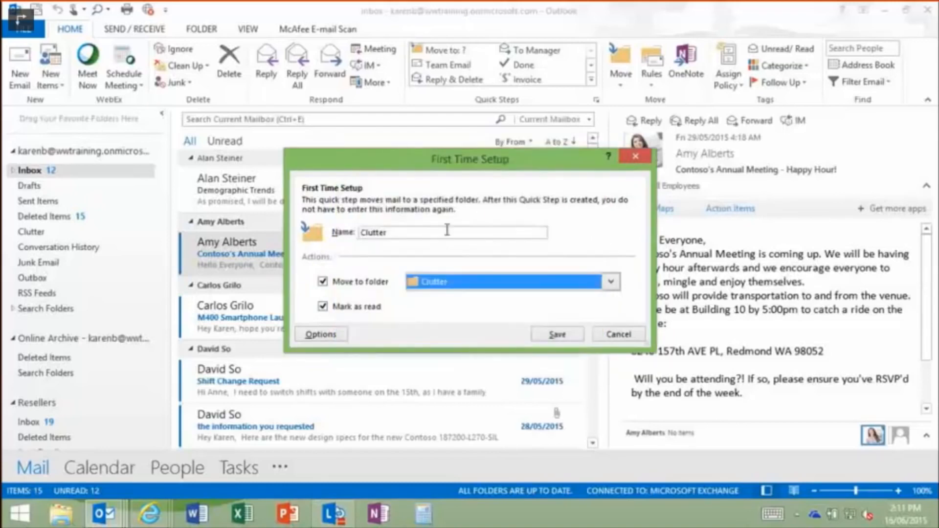
pyautogui.click(558, 334)
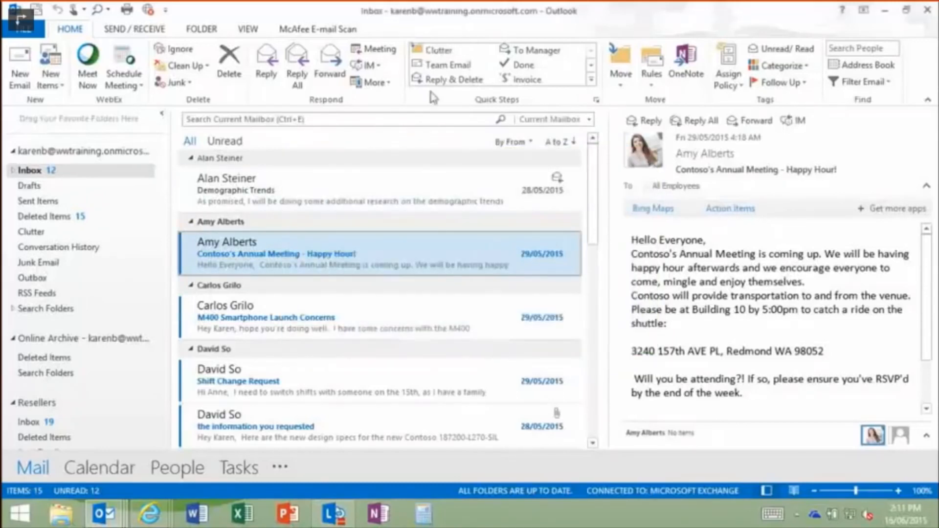
# Step: Apply the Clutter Quick Step to the Happy Hour email, and set up and test the To Manager forwarding Quick Step on the M400 launch email
pyautogui.click(436, 58)
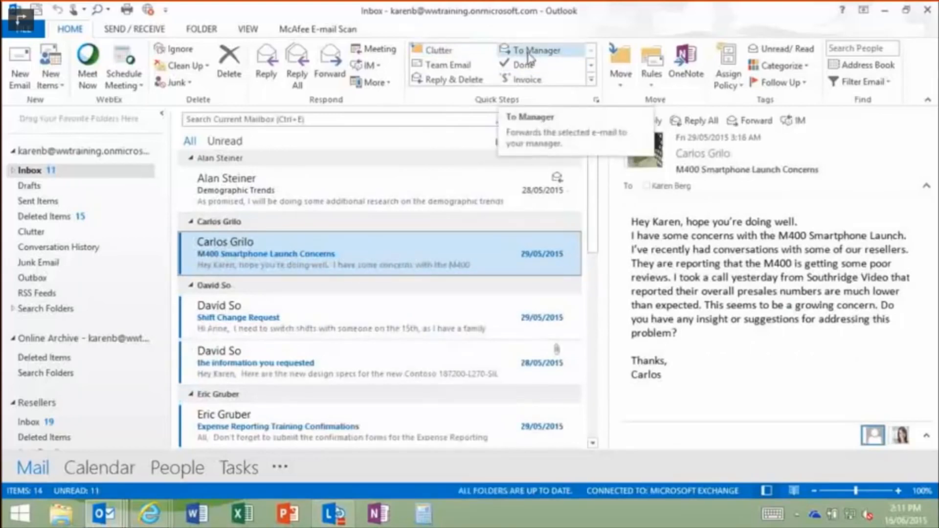
pyautogui.click(525, 52)
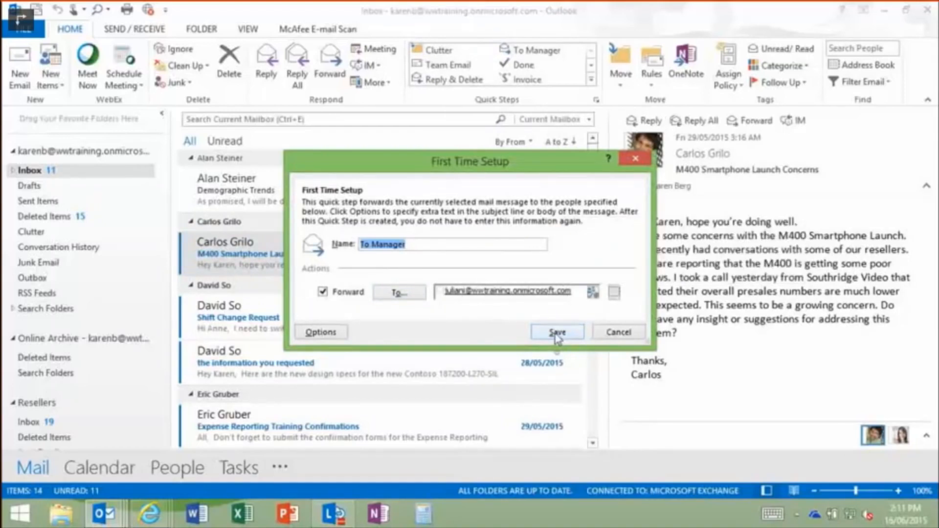
pyautogui.click(557, 333)
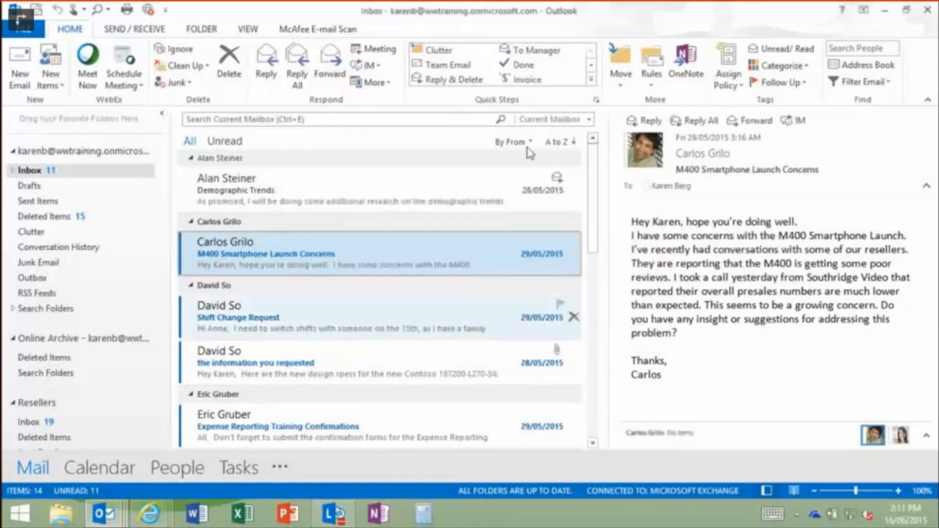
pyautogui.click(526, 53)
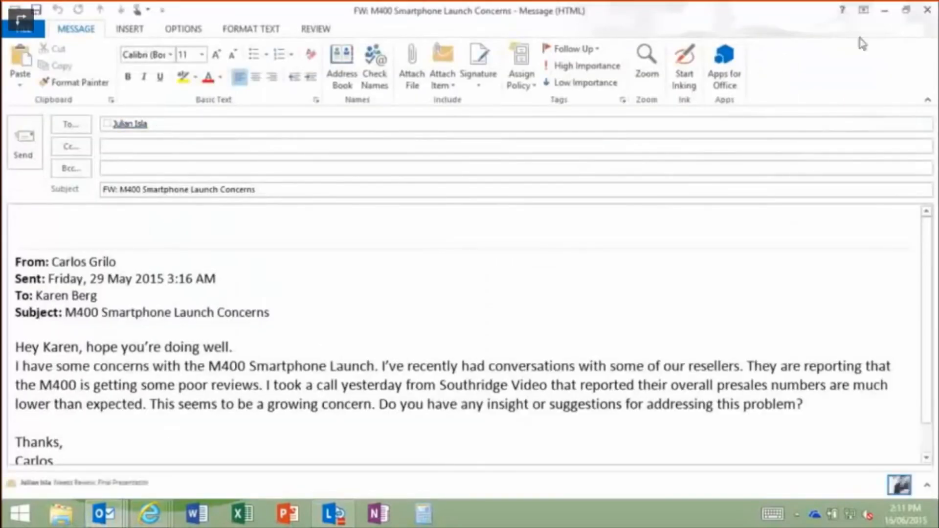
pyautogui.click(928, 10)
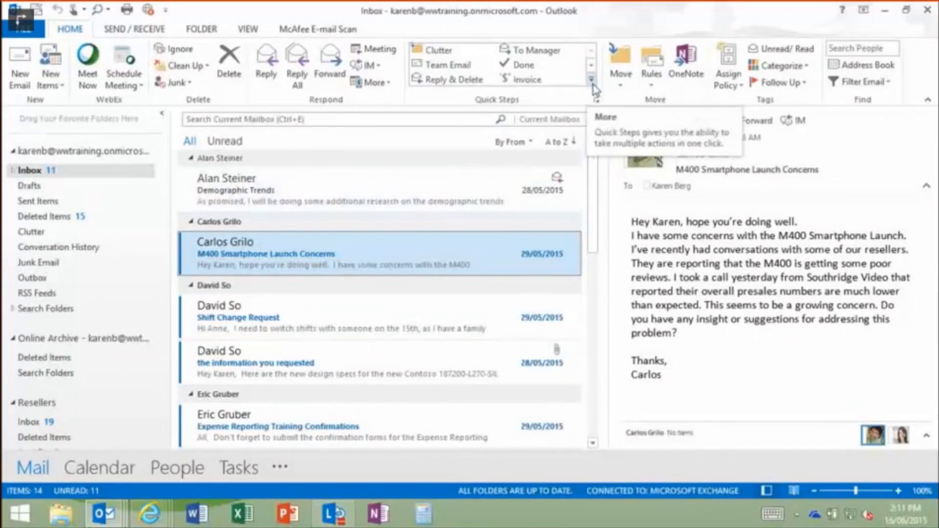
# Step: Run the Invoice Quick Step on the M400 launch email, review the draft's invoice fields and follow-up choices, and close it unsent
pyautogui.click(522, 84)
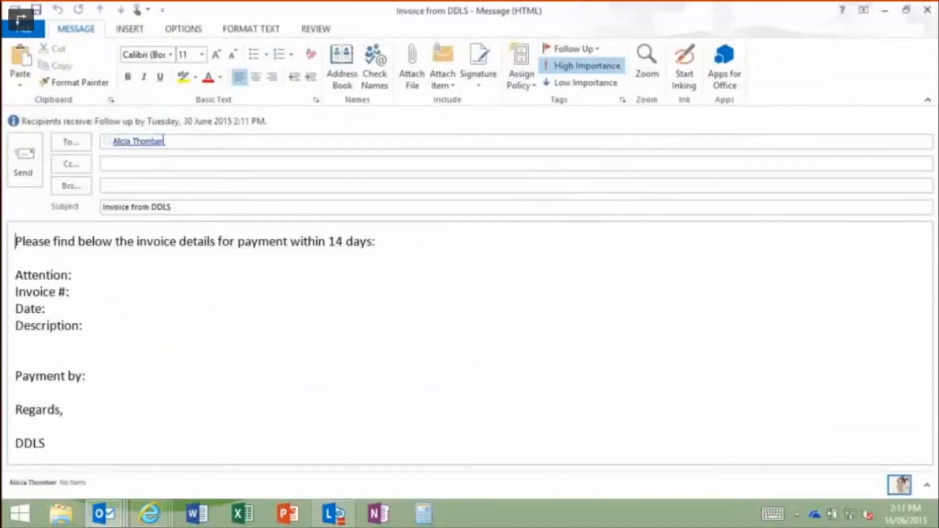
pyautogui.click(126, 276)
pyautogui.click(107, 294)
pyautogui.click(105, 309)
pyautogui.click(108, 327)
pyautogui.click(107, 375)
pyautogui.click(593, 51)
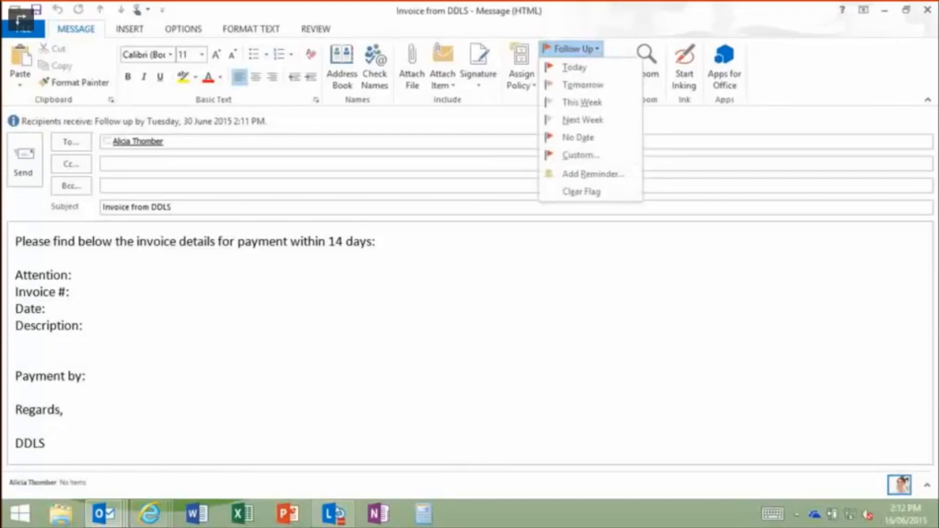
pyautogui.click(924, 15)
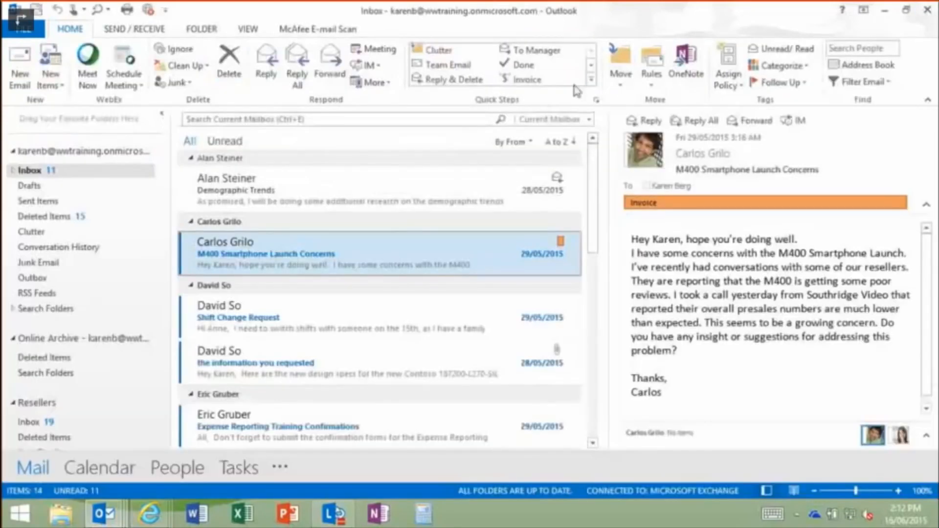
# Step: Try building a custom Quick Step with a New Message action and a Set importance action at Importance: High
pyautogui.click(591, 83)
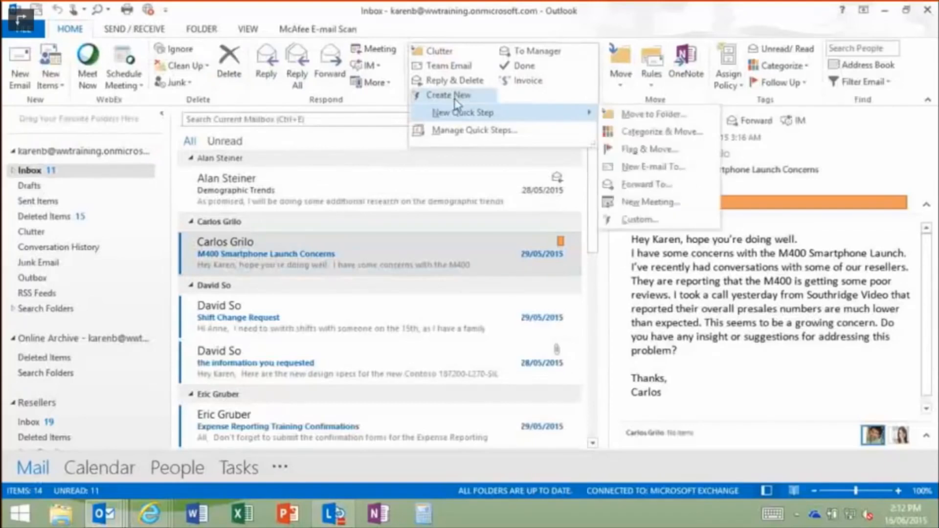
pyautogui.click(447, 131)
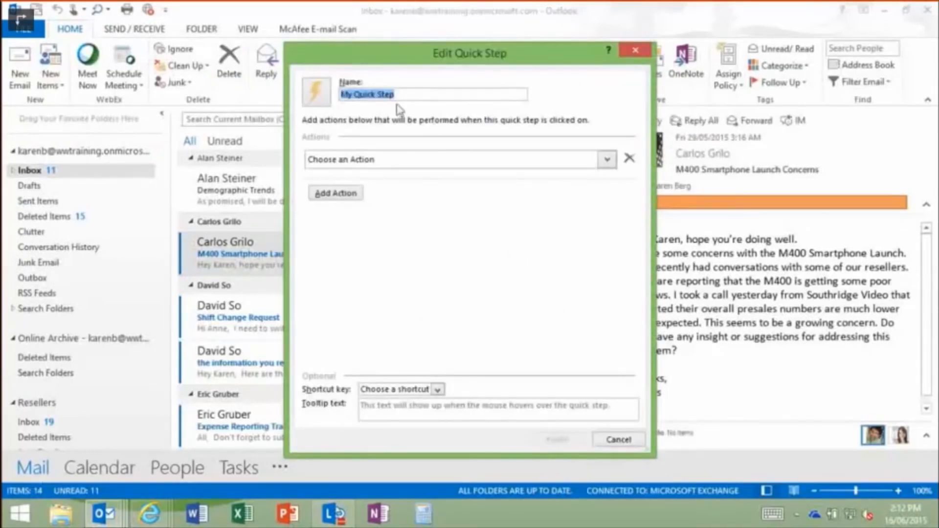
pyautogui.click(385, 161)
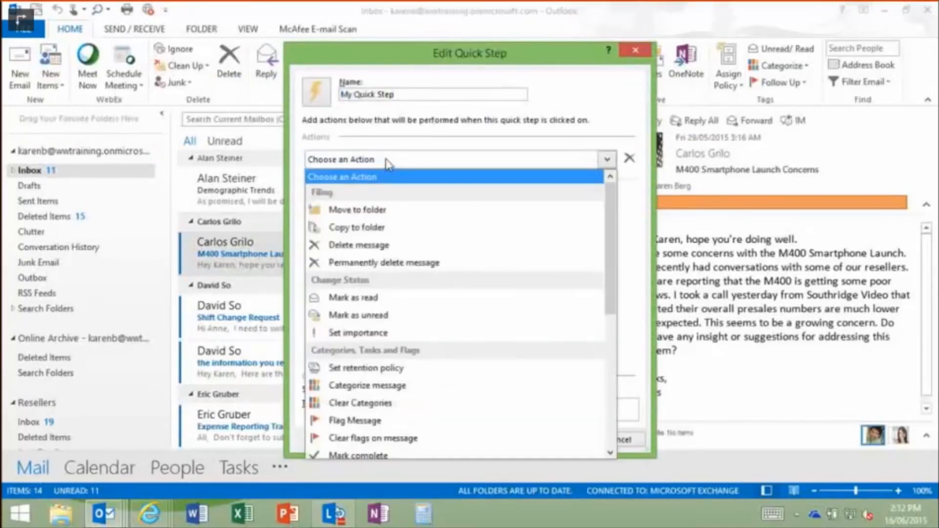
pyautogui.moveTo(618, 221); pyautogui.dragTo(623, 339)
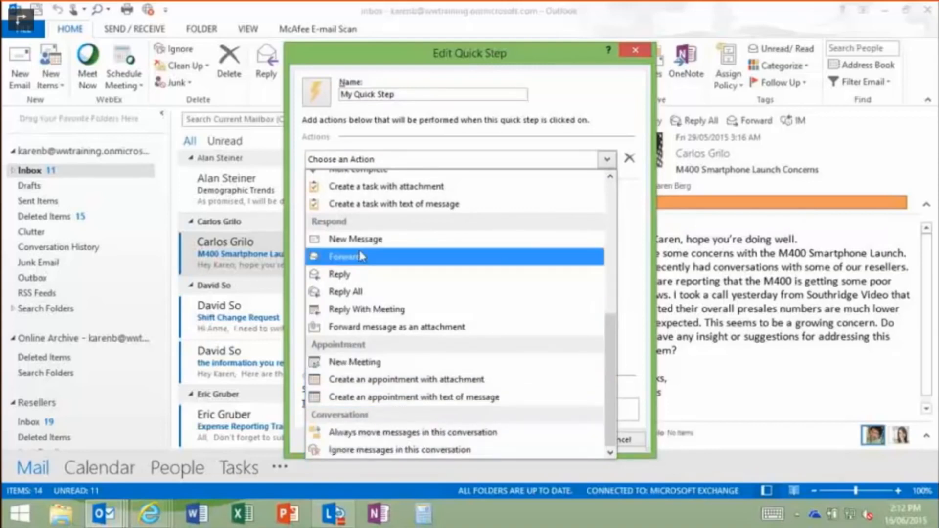
pyautogui.click(366, 239)
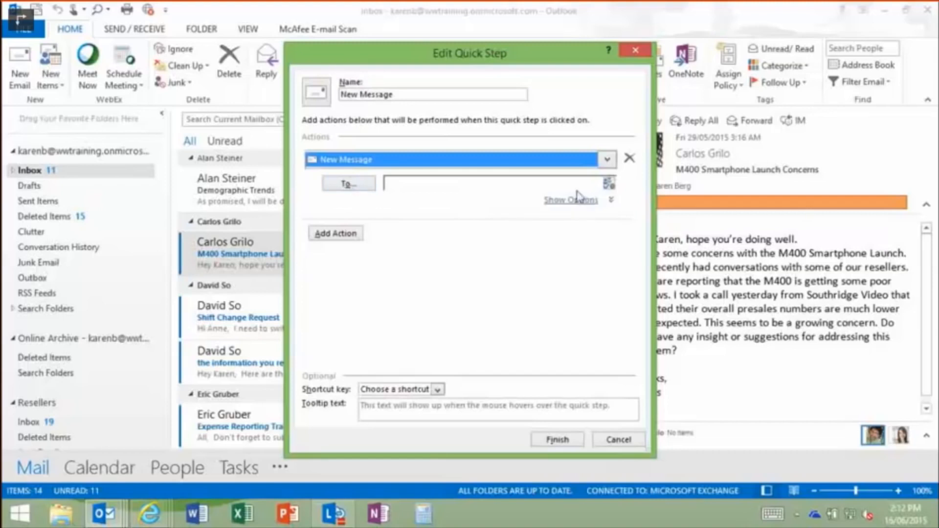
pyautogui.click(340, 235)
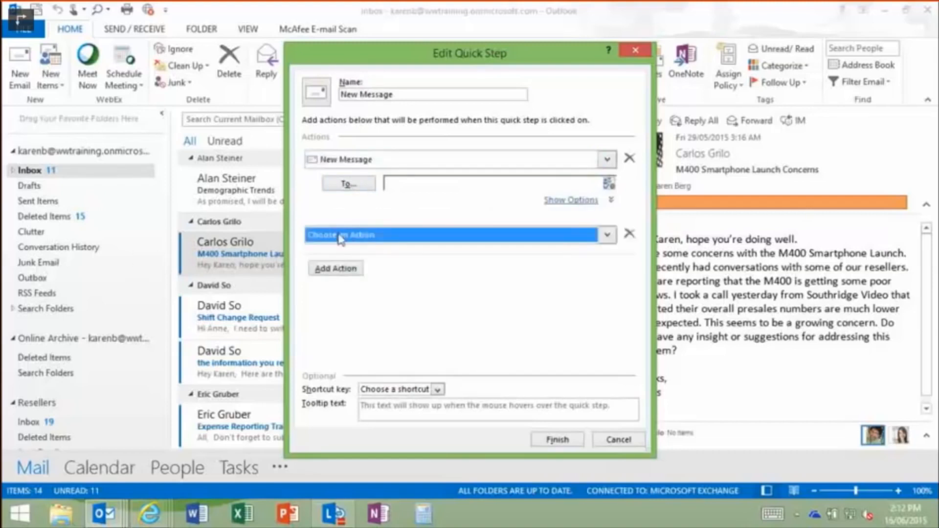
pyautogui.click(344, 237)
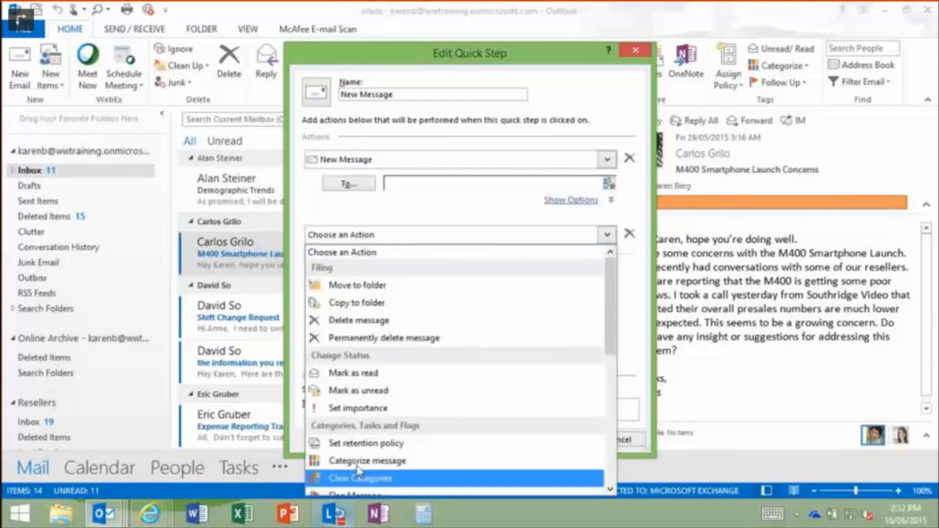
pyautogui.click(351, 409)
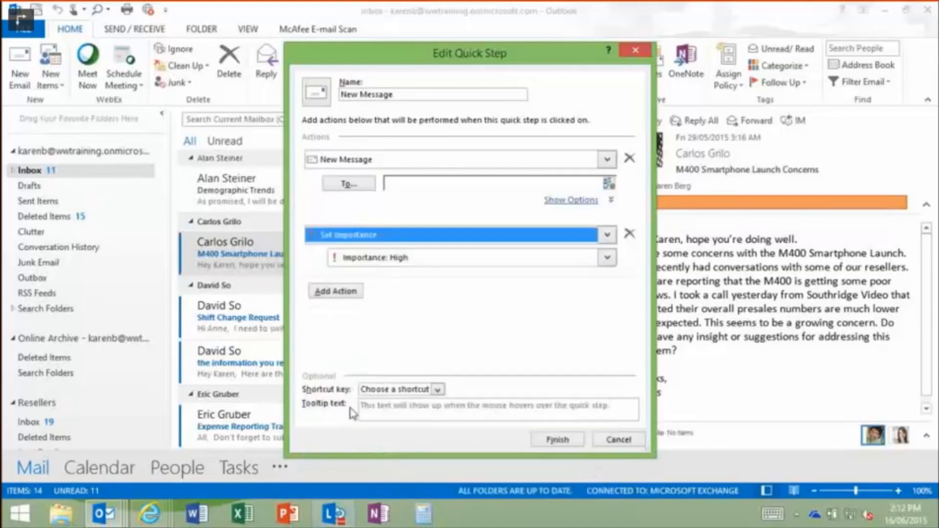
# Step: Examine the New Message action's flag, importance and text options, and discard the new Quick Step
pyautogui.click(581, 202)
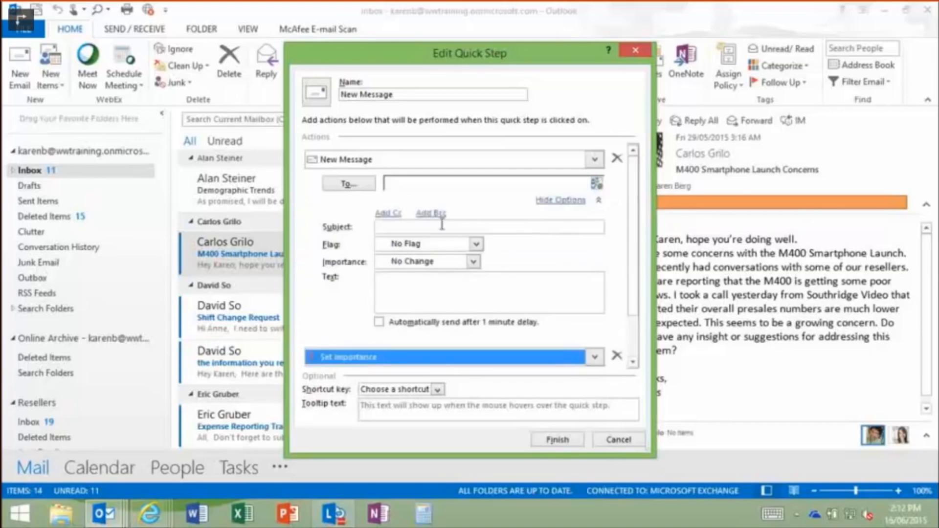
pyautogui.click(476, 244)
pyautogui.click(477, 244)
pyautogui.click(473, 262)
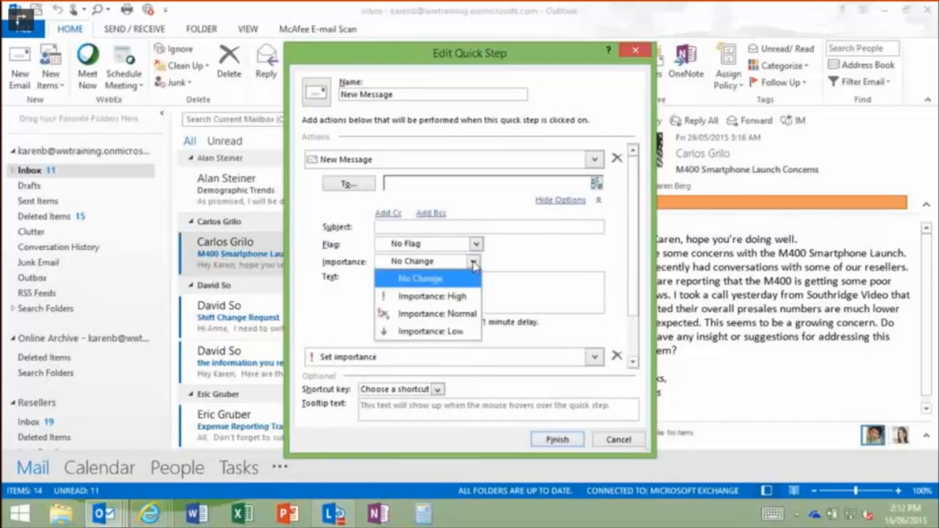
pyautogui.click(473, 263)
pyautogui.click(398, 291)
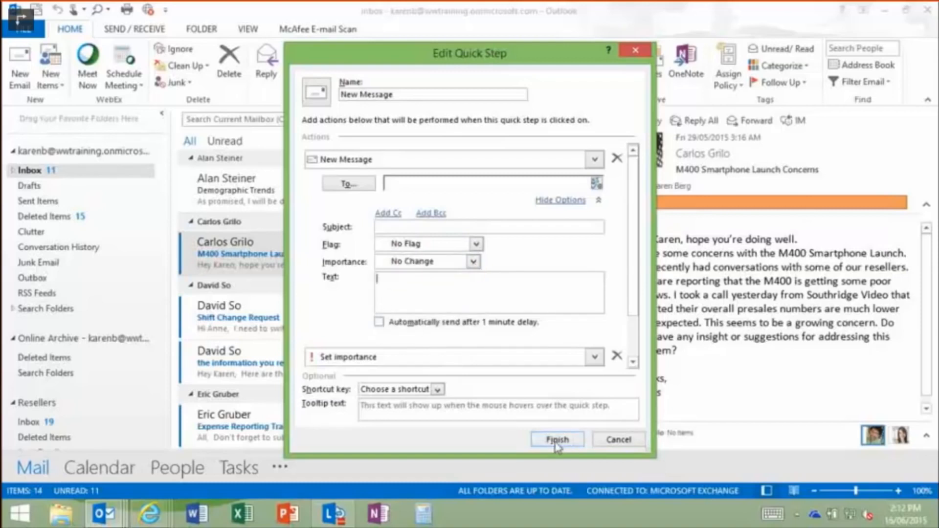
pyautogui.click(636, 436)
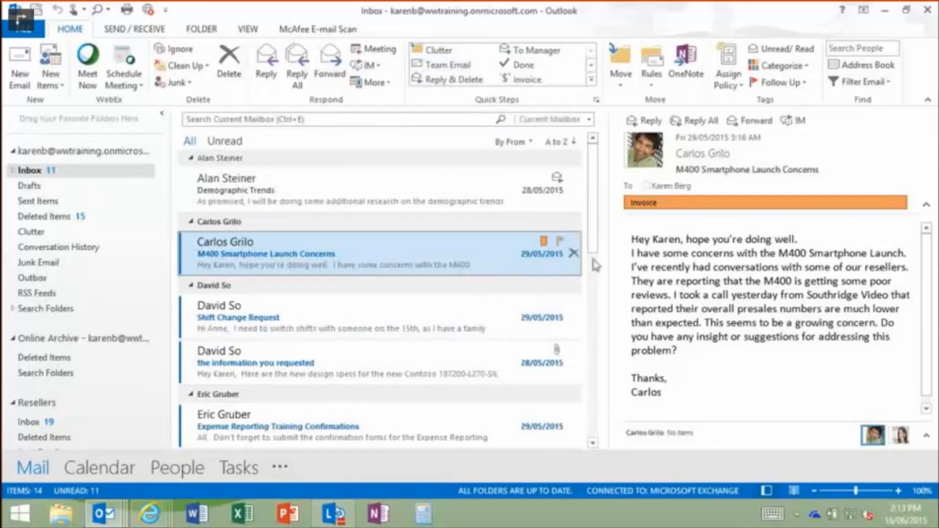
# Step: Turn on automatic replies only for the time range Tue 23/06/2015 to Fri 26/06/2015 and return to the inbox
pyautogui.click(18, 32)
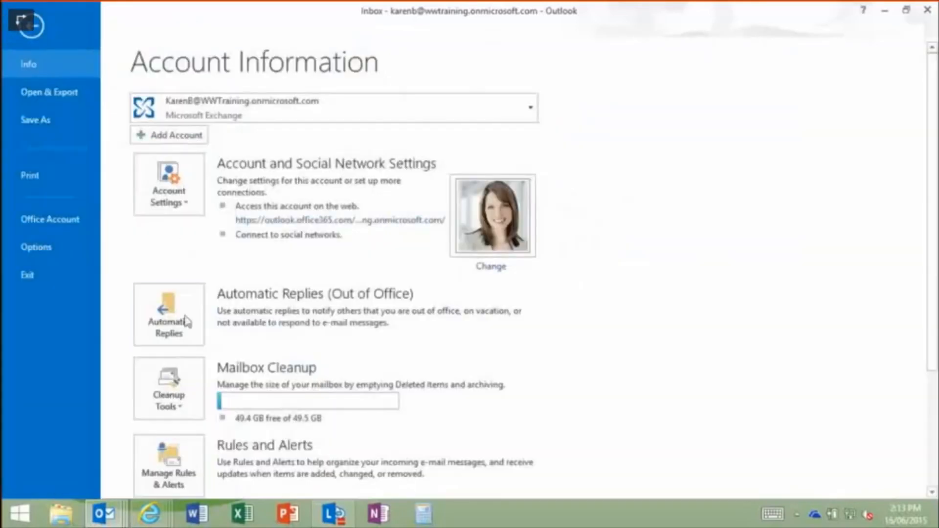
pyautogui.click(168, 318)
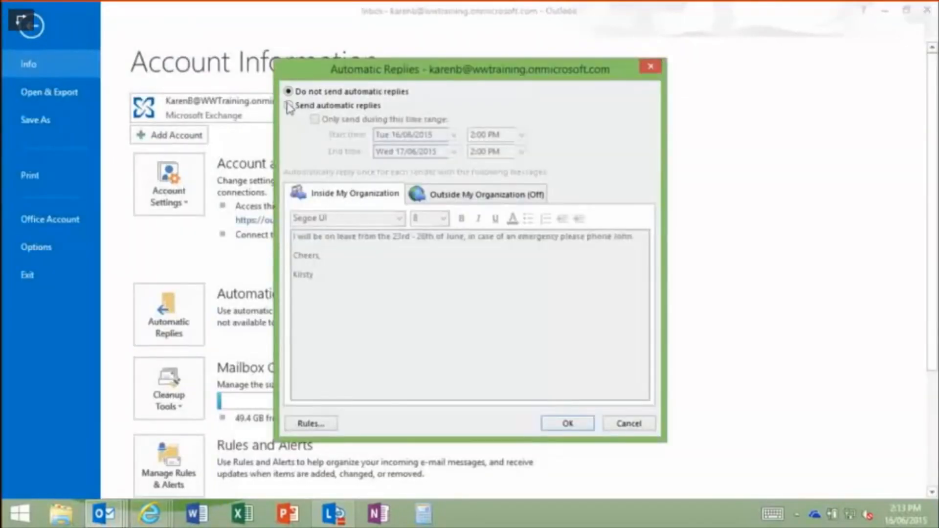
pyautogui.click(289, 105)
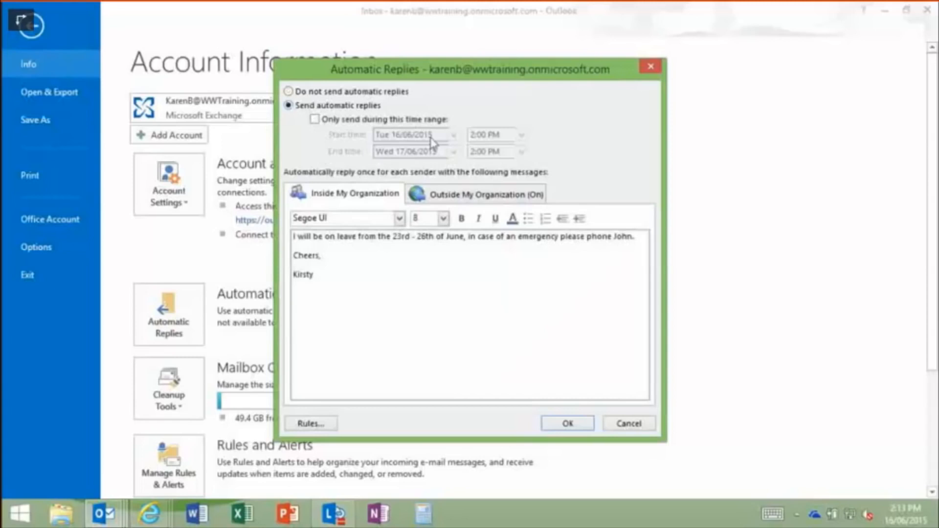
pyautogui.click(314, 120)
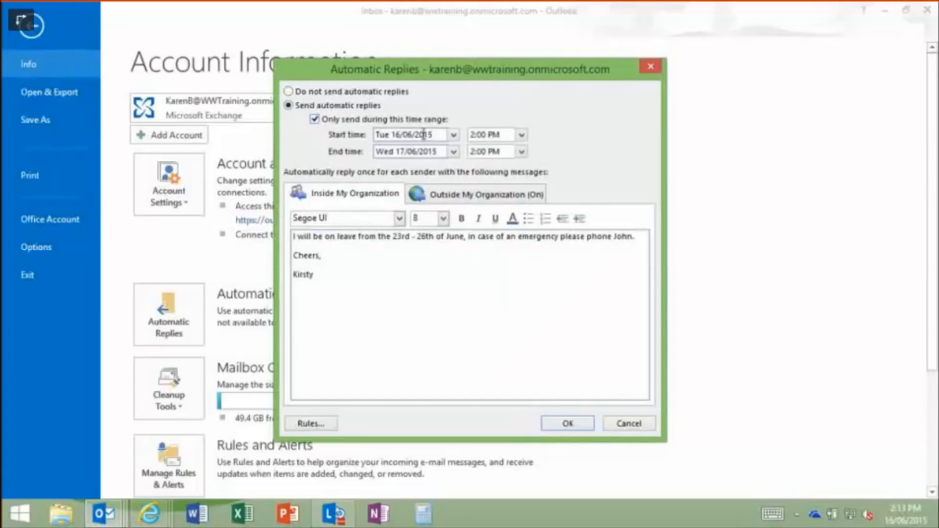
pyautogui.click(452, 135)
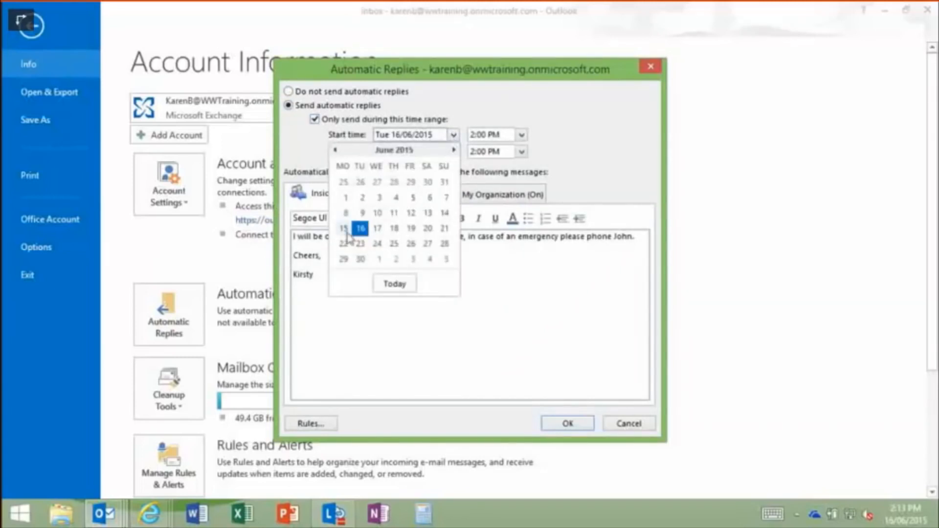
pyautogui.click(360, 242)
pyautogui.click(453, 152)
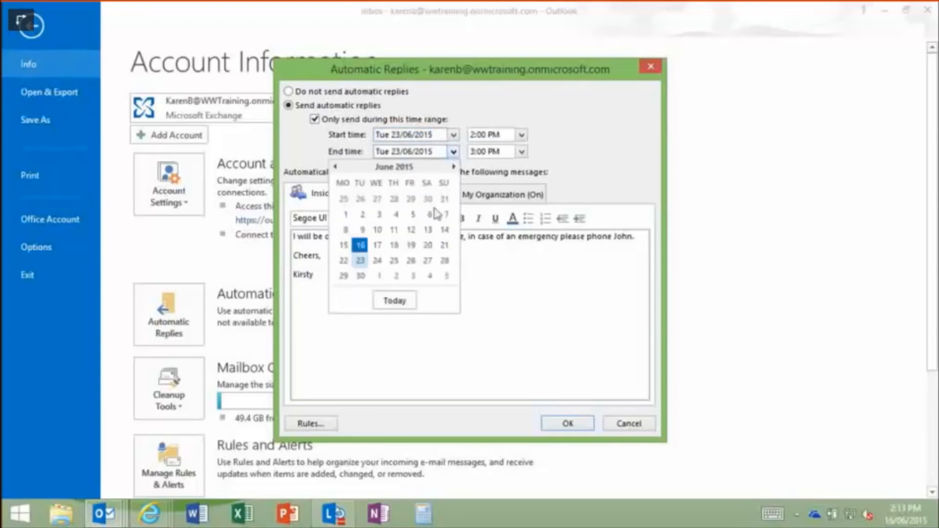
pyautogui.click(412, 261)
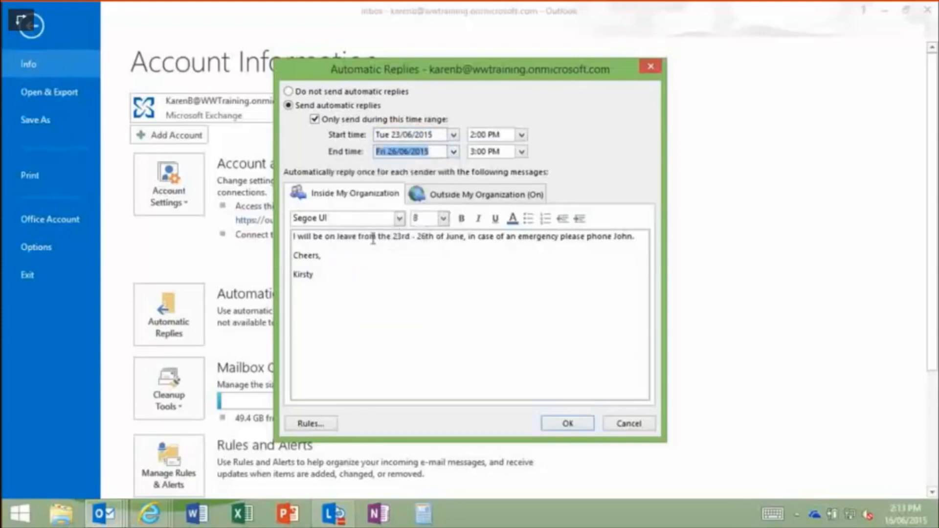
pyautogui.click(565, 423)
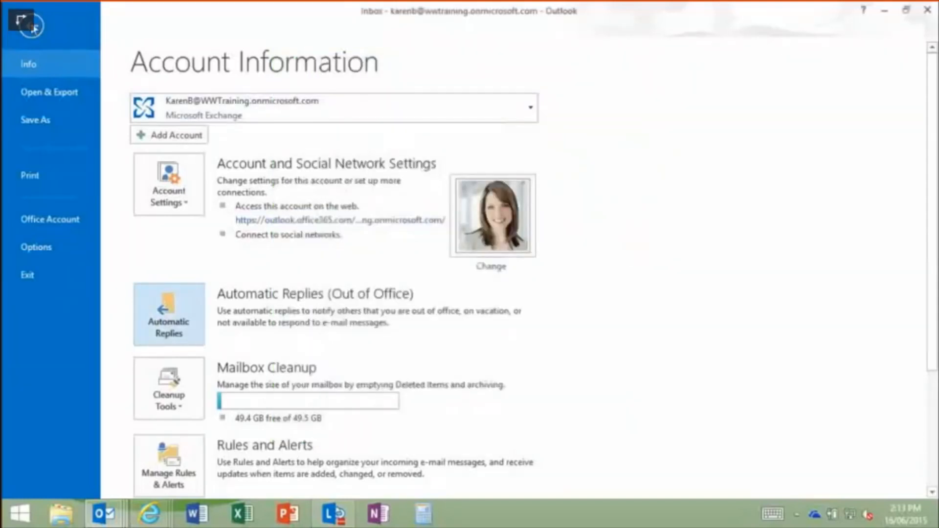
pyautogui.press('Escape')
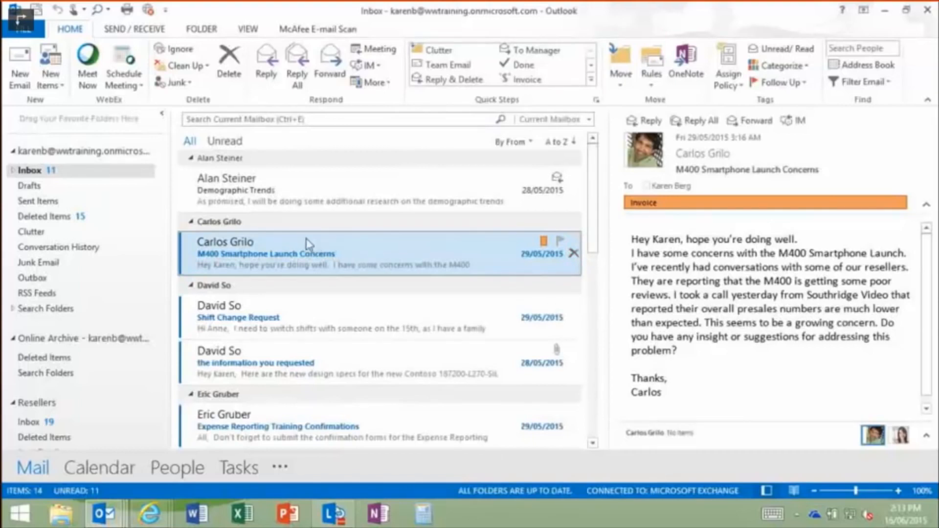
# Step: Search the current mailbox for "change" and limit the search to emails with attachments
pyautogui.click(317, 119)
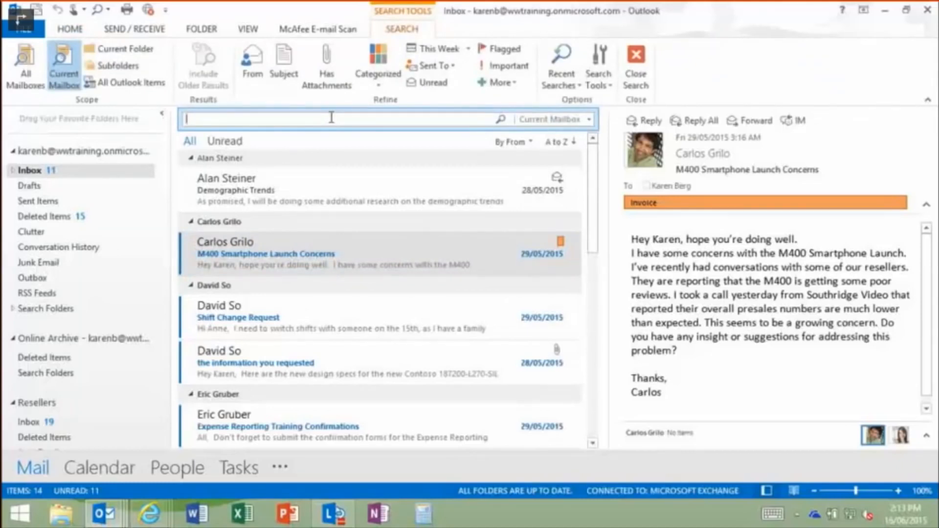
pyautogui.write('change')
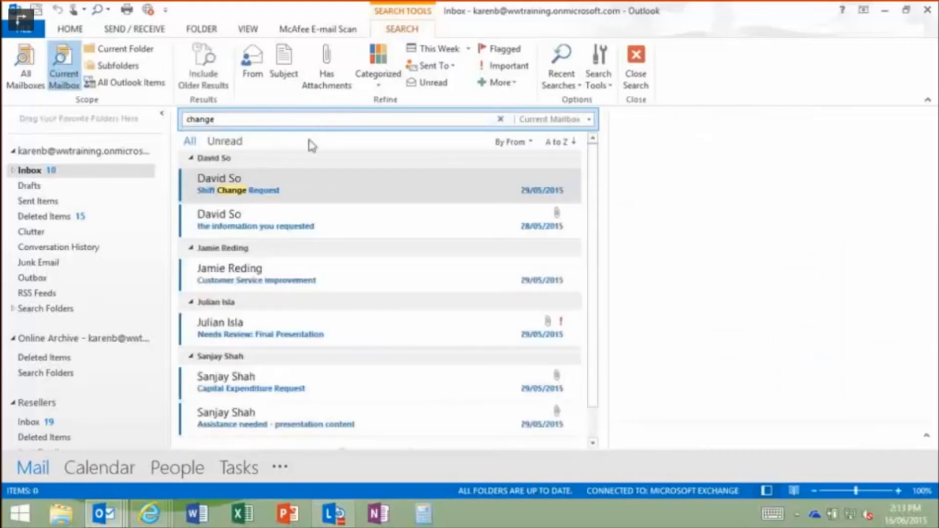
pyautogui.click(334, 61)
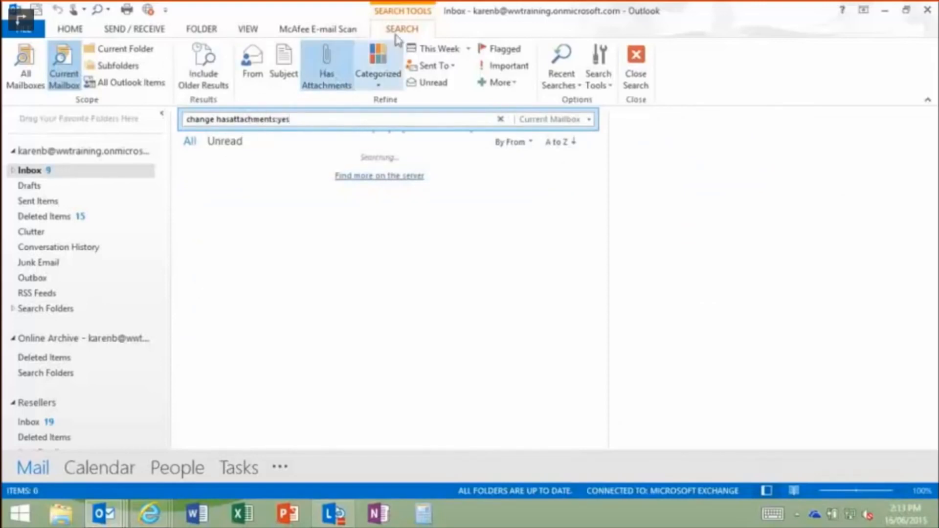
# Step: Examine the recent searches, the search tools and the search scope choices, and close the search to return to the inbox
pyautogui.click(579, 88)
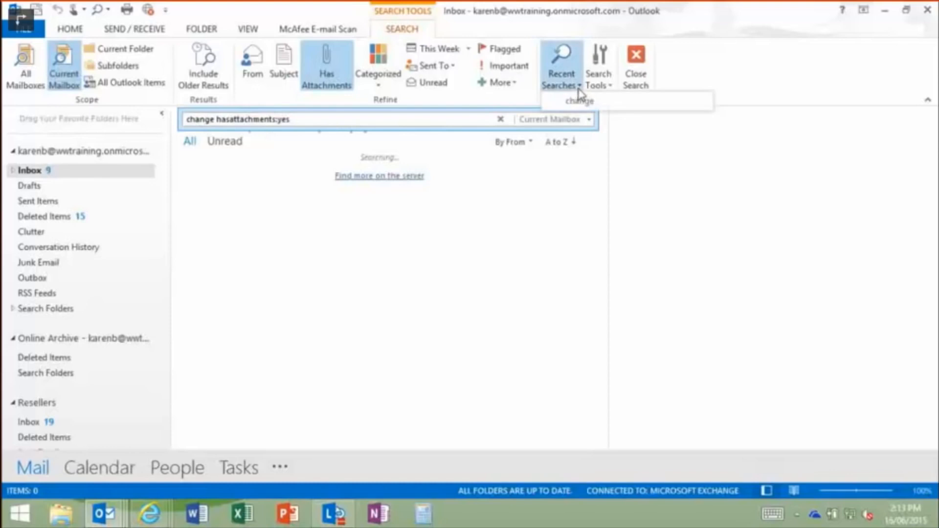
pyautogui.click(573, 86)
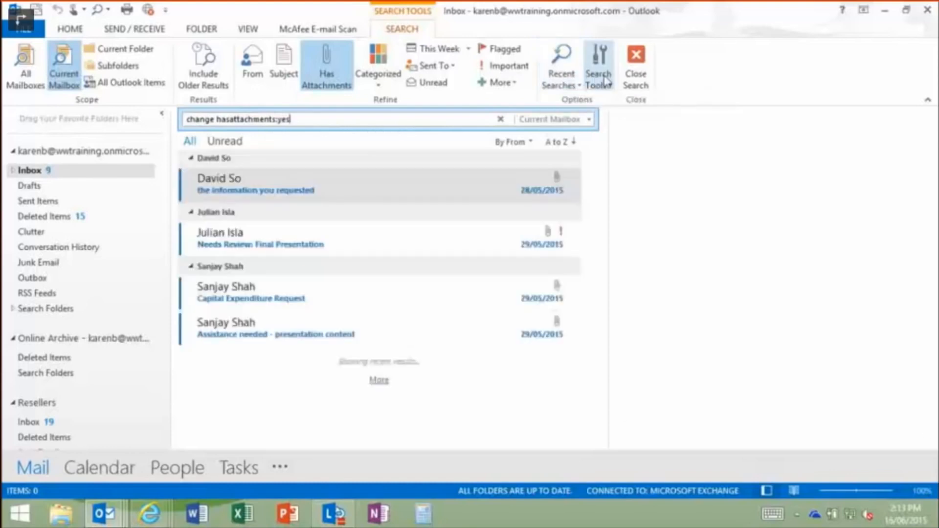
pyautogui.click(607, 80)
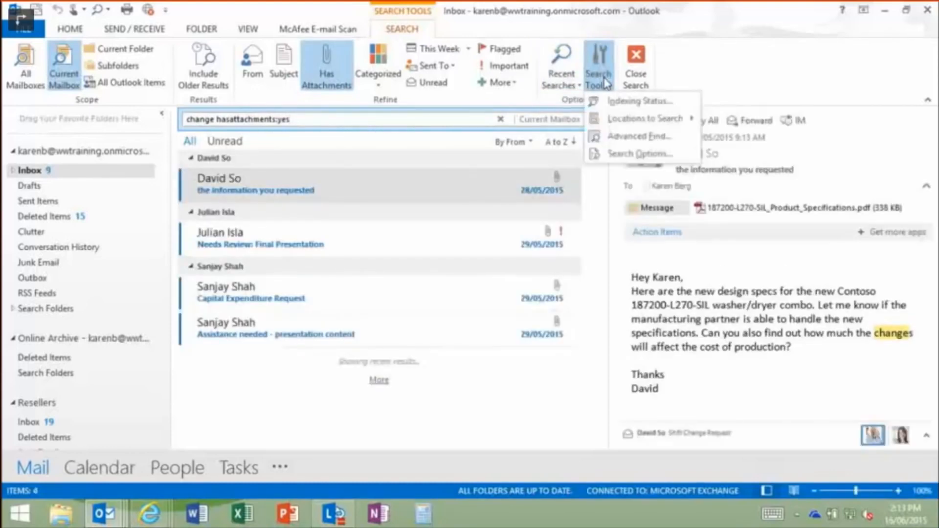
pyautogui.click(406, 35)
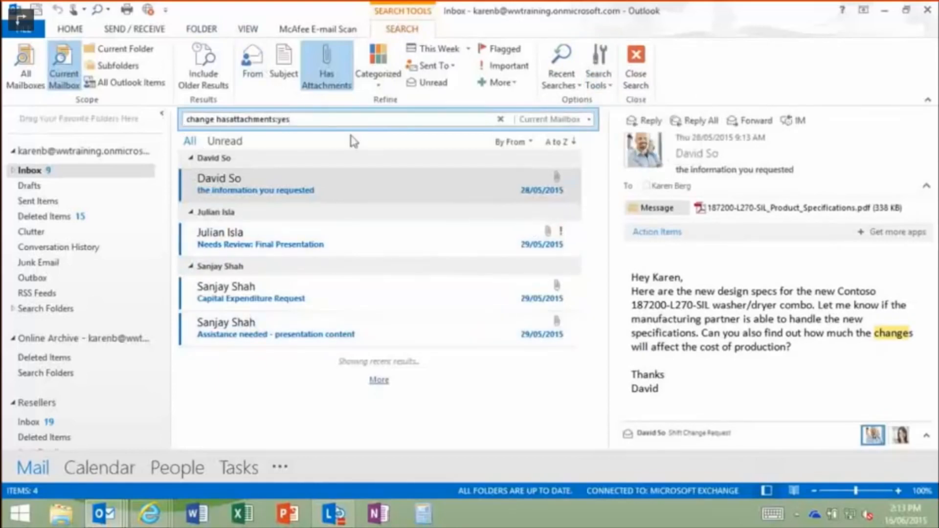
pyautogui.click(578, 123)
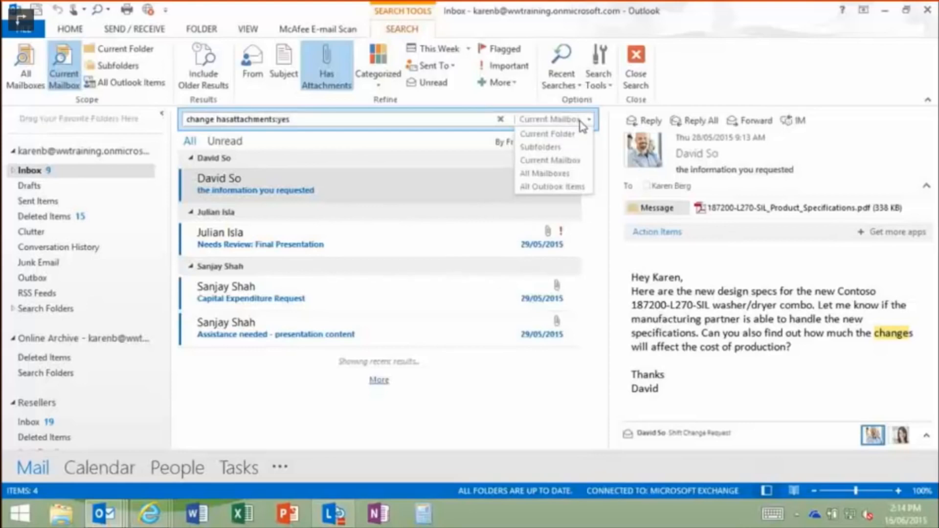
pyautogui.click(431, 122)
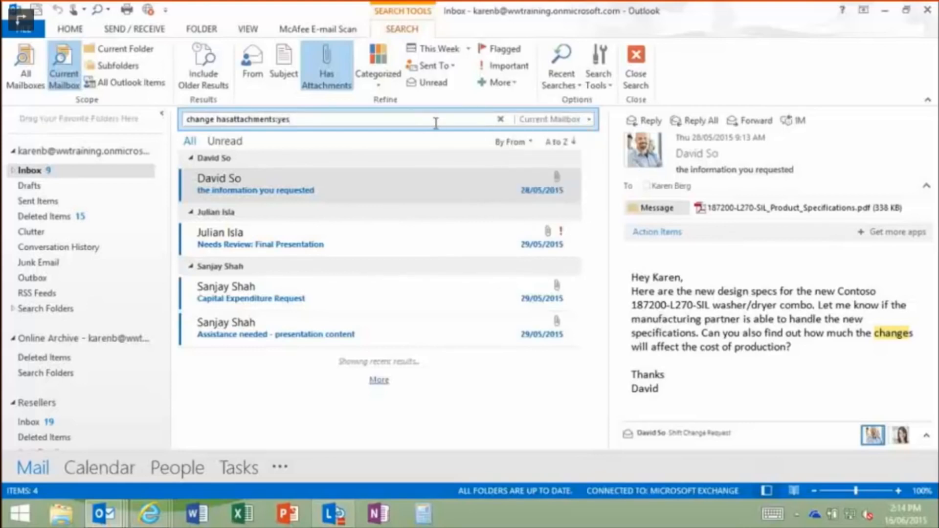
pyautogui.click(636, 66)
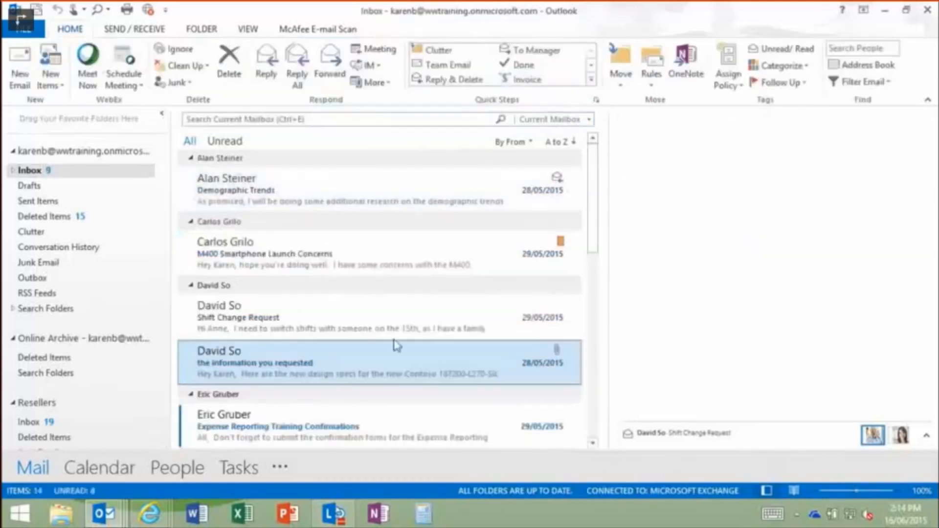
pyautogui.click(350, 348)
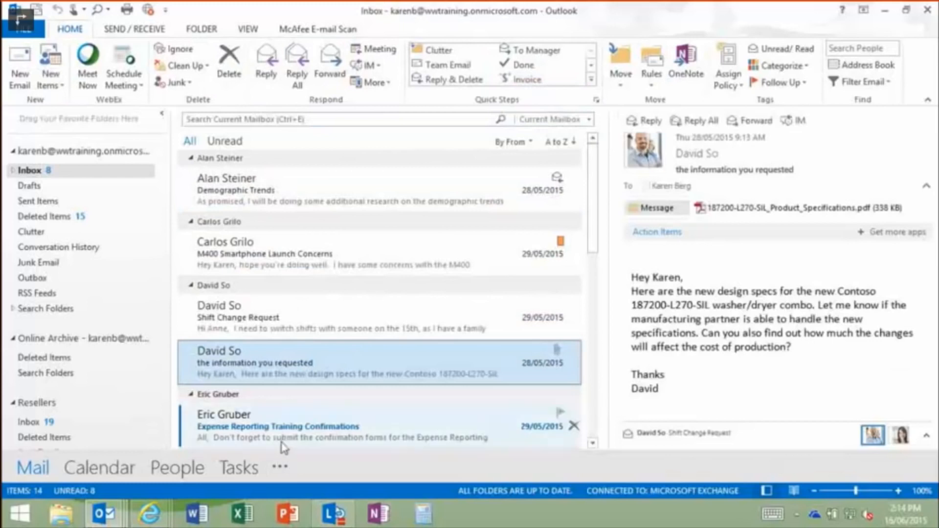
# Step: Switch to the Outlook web mailbox in Internet Explorer and close the meeting reminder pop-up
pyautogui.click(152, 521)
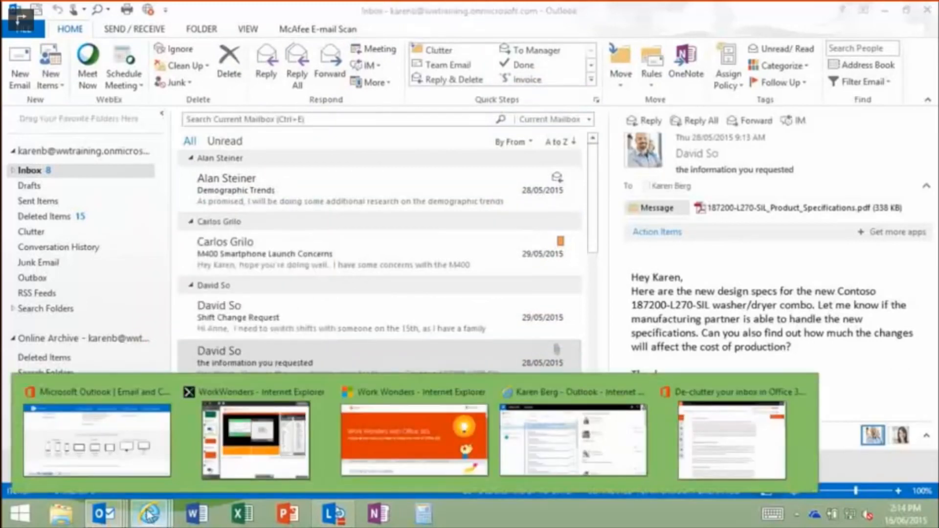
pyautogui.click(574, 439)
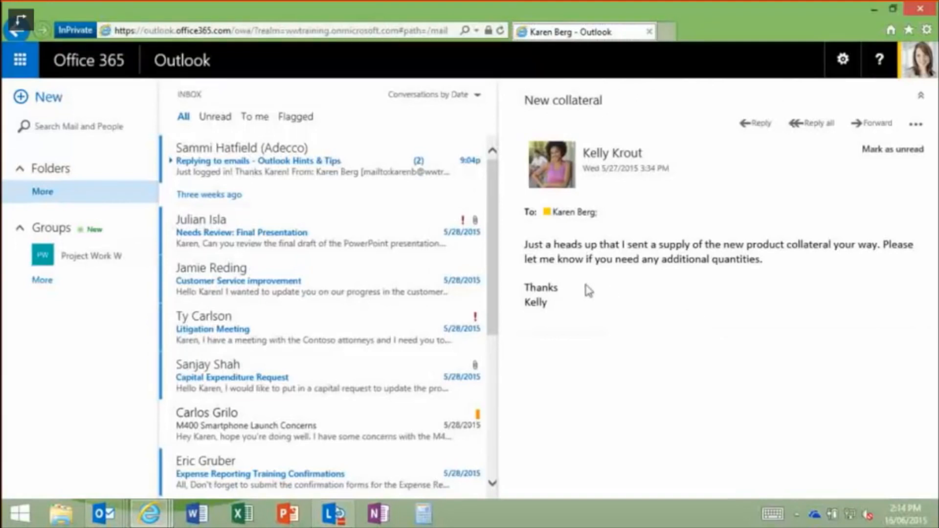
pyautogui.moveTo(106, 514)
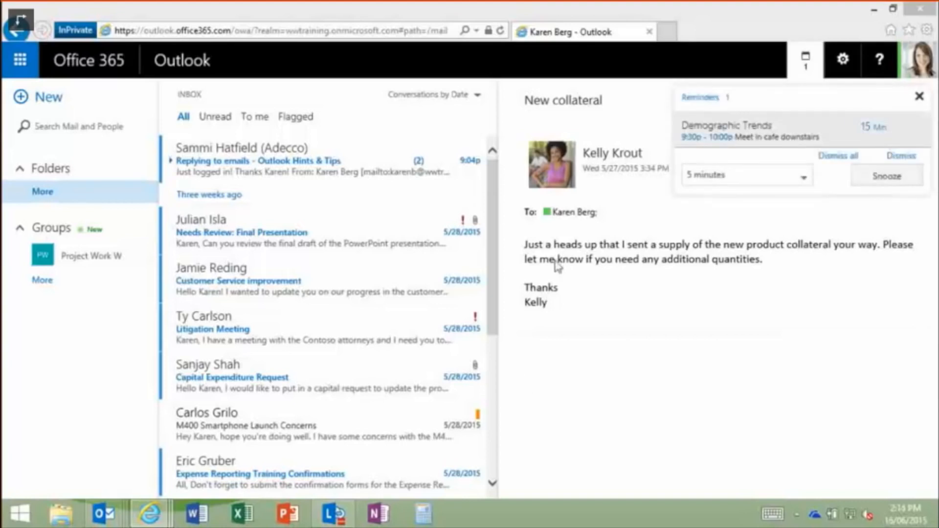
pyautogui.click(558, 251)
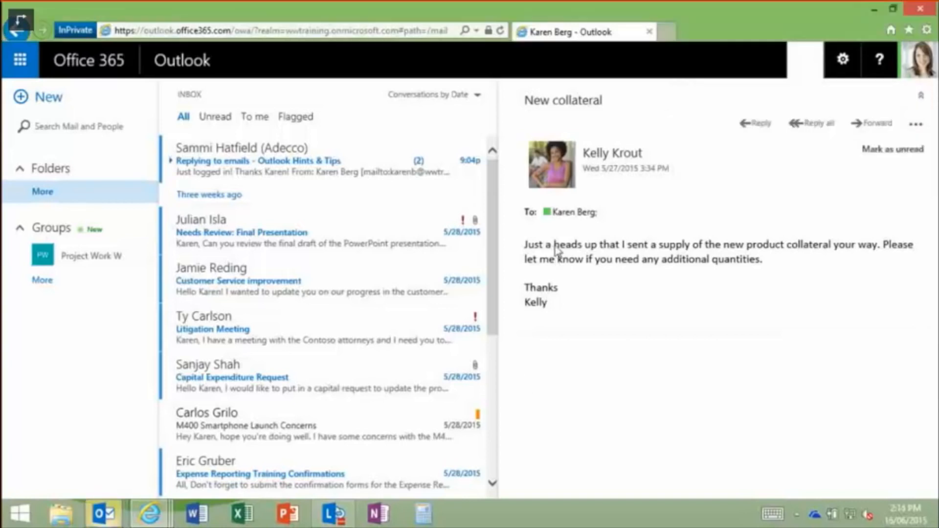
# Step: Turn on Clutter in the mail options by choosing "Separate items identified as clutter" and save the setting
pyautogui.click(842, 59)
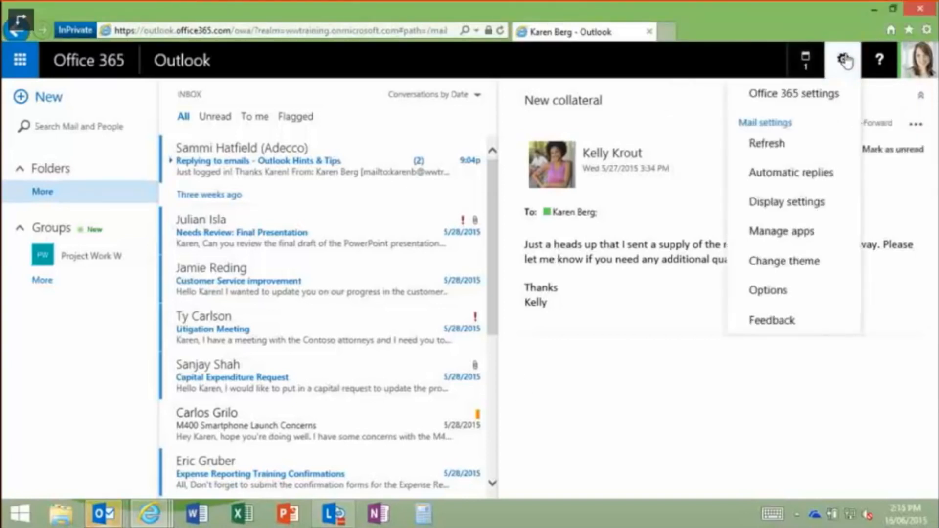
pyautogui.click(767, 294)
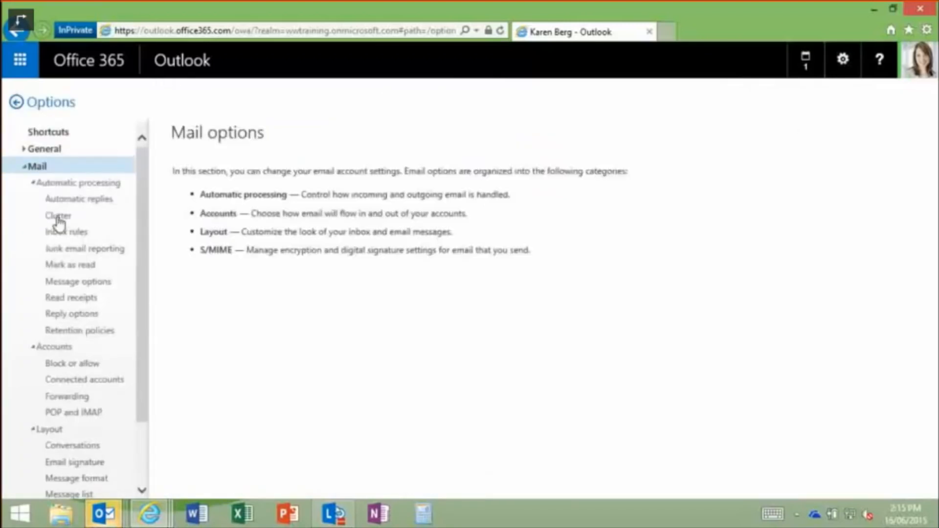
pyautogui.click(58, 218)
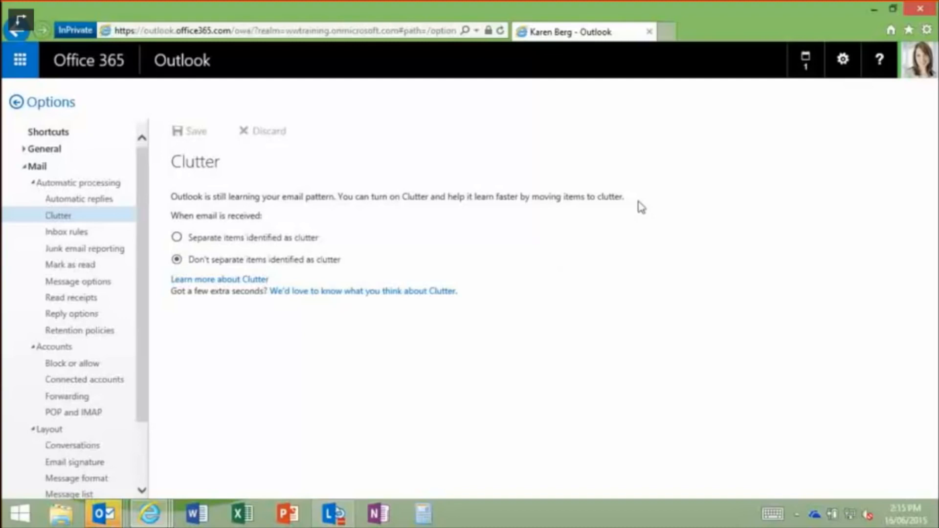
pyautogui.click(177, 238)
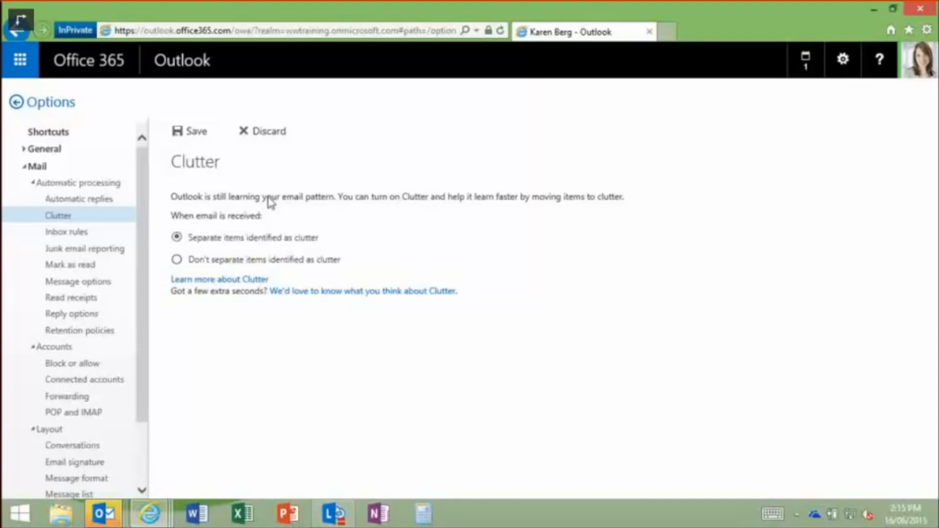
pyautogui.click(196, 134)
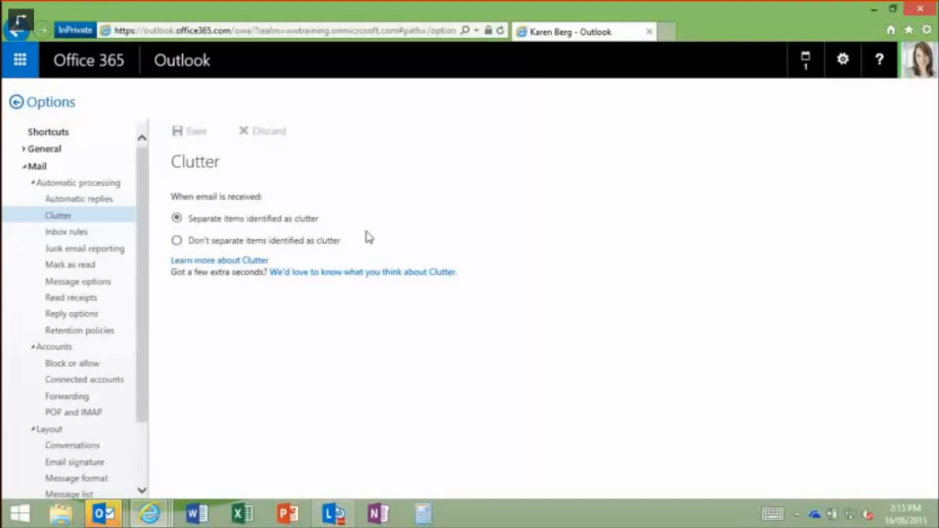
# Step: Return to the web inbox and show the Move to Clutter command for the "Replying to emails - Outlook Hints & Tips" conversation
pyautogui.click(17, 102)
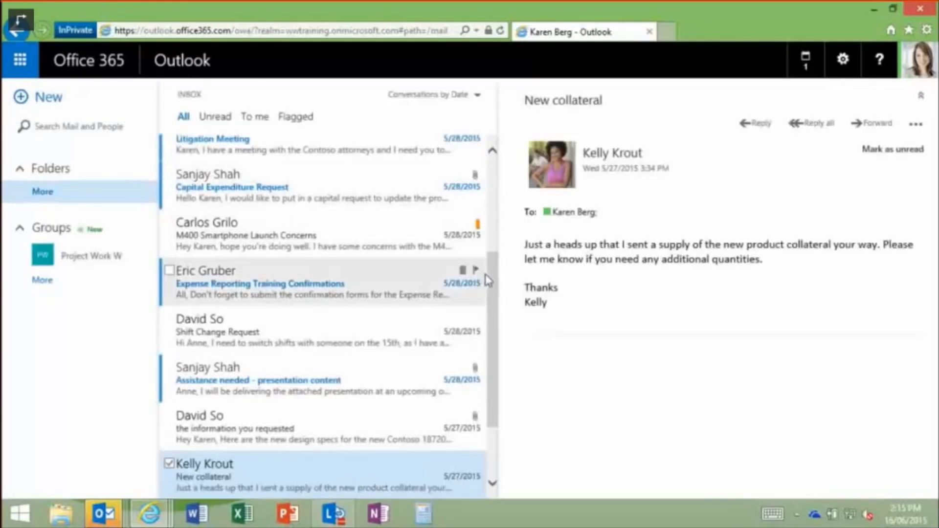
pyautogui.moveTo(493, 287); pyautogui.dragTo(497, 174)
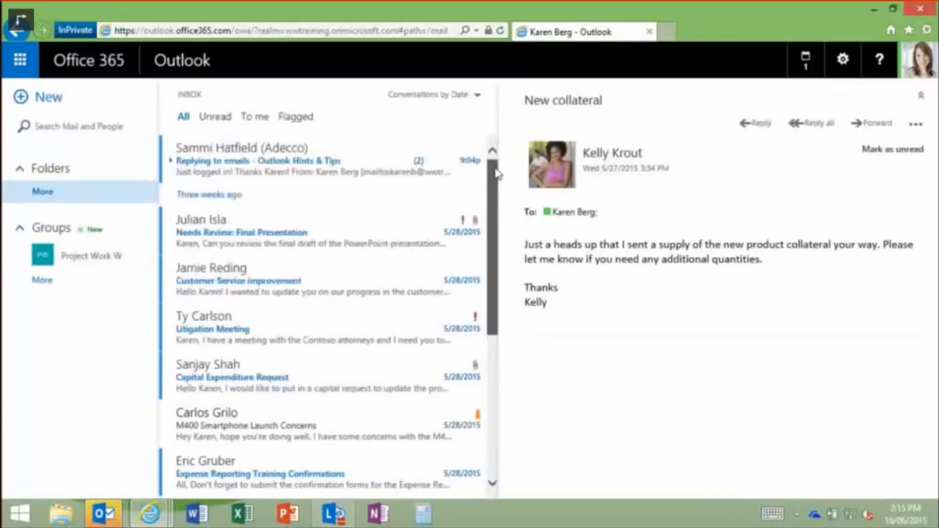
pyautogui.click(397, 164)
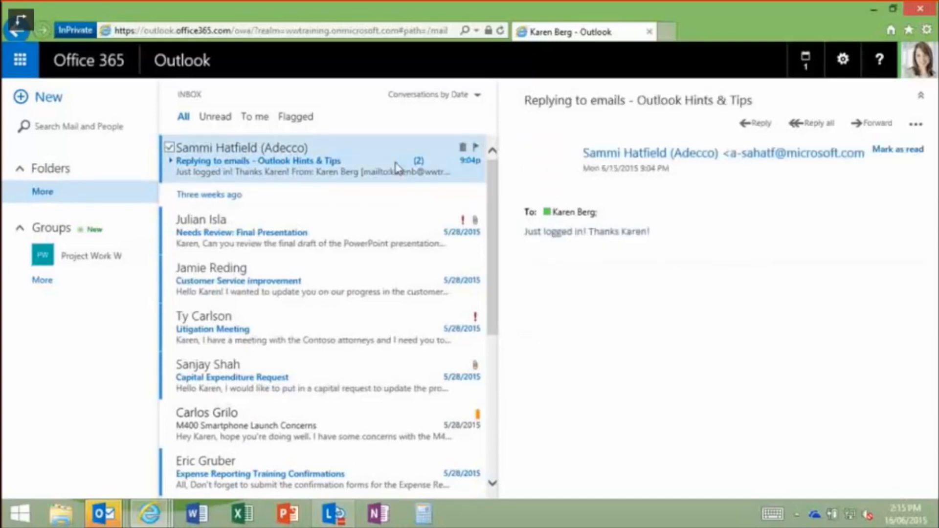
pyautogui.rightClick(396, 164)
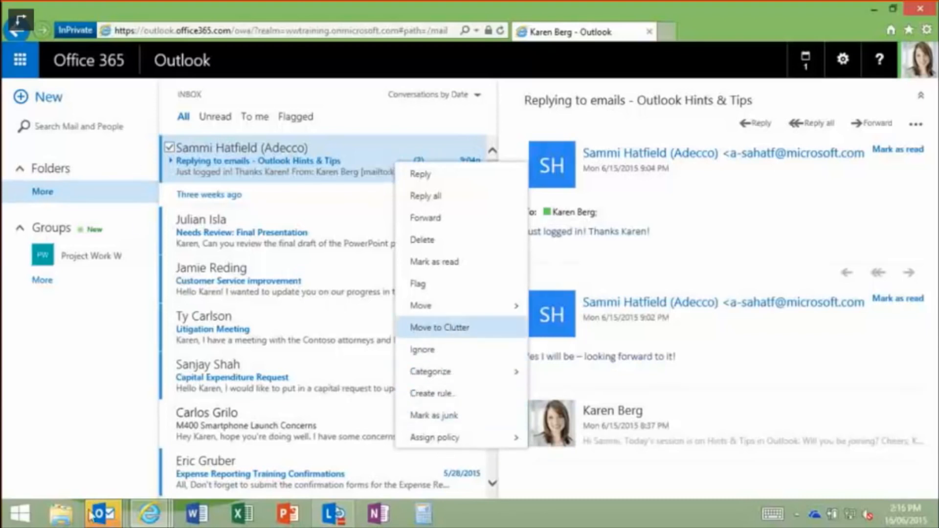
# Step: Switch back to desktop Outlook and bring up its separate calendar window
pyautogui.moveTo(110, 516)
pyautogui.click(142, 465)
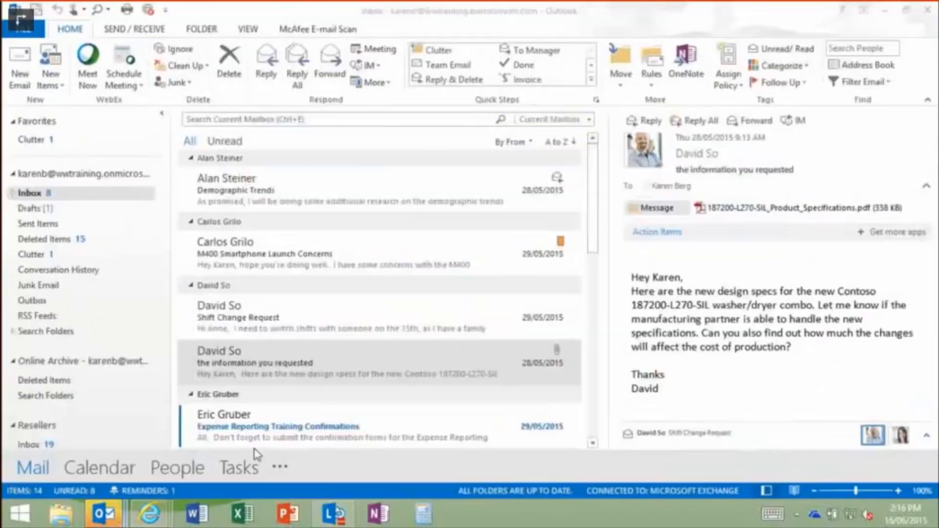
pyautogui.moveTo(120, 517)
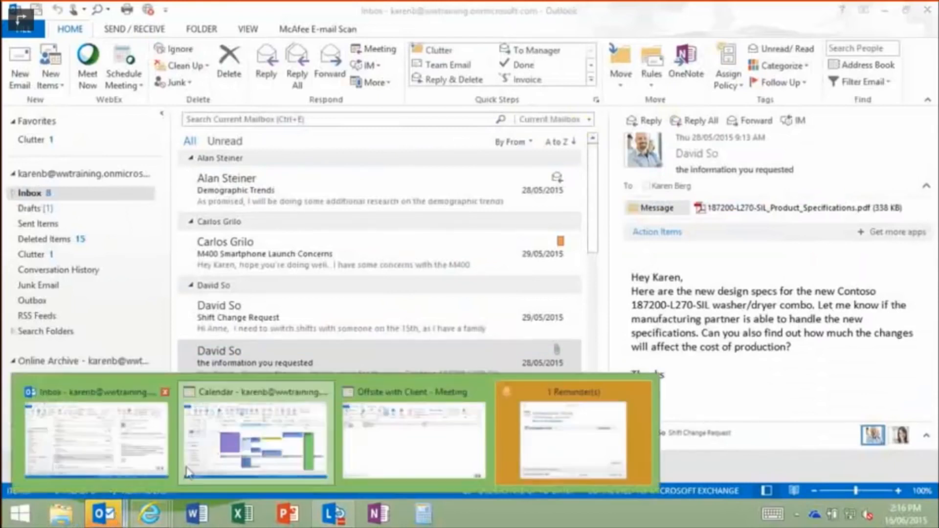
pyautogui.click(277, 446)
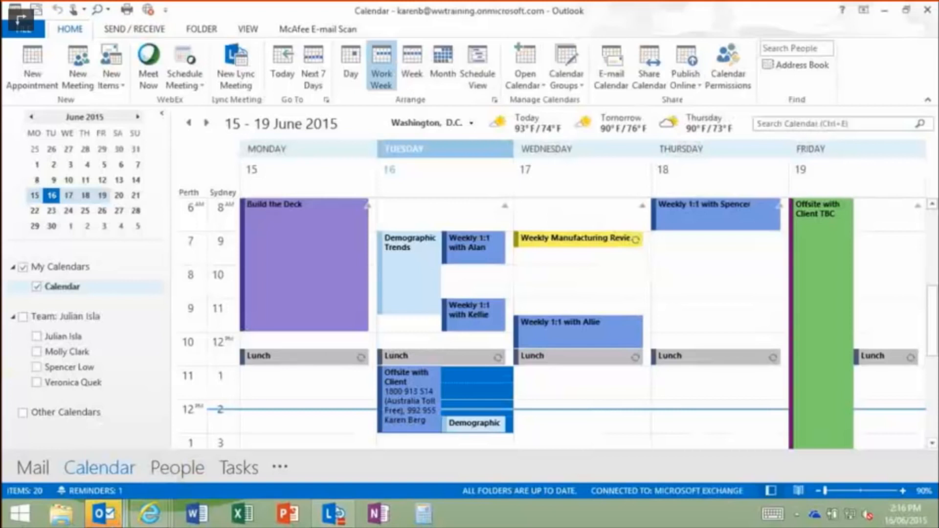
pyautogui.click(150, 514)
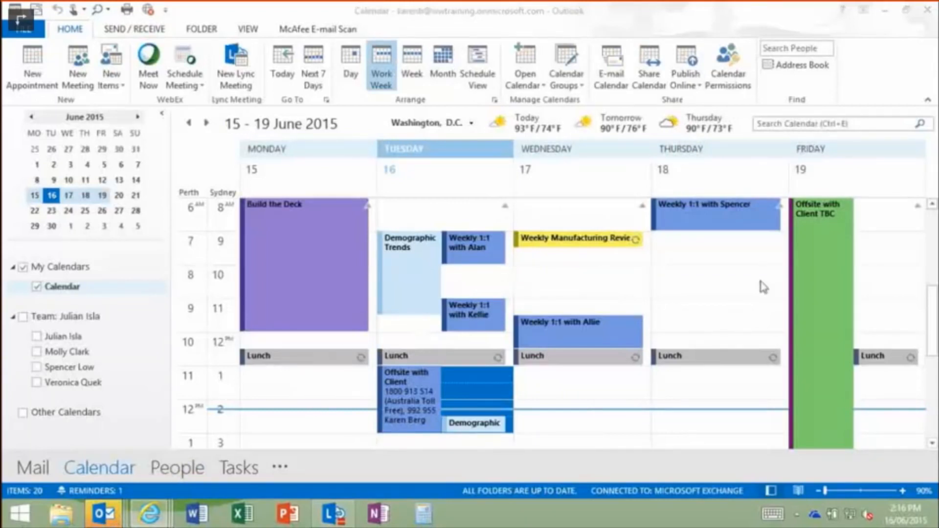
# Step: Assign the Purple category to the morning Demographic Trends appointment on Tuesday 16 June
pyautogui.click(822, 268)
pyautogui.click(277, 266)
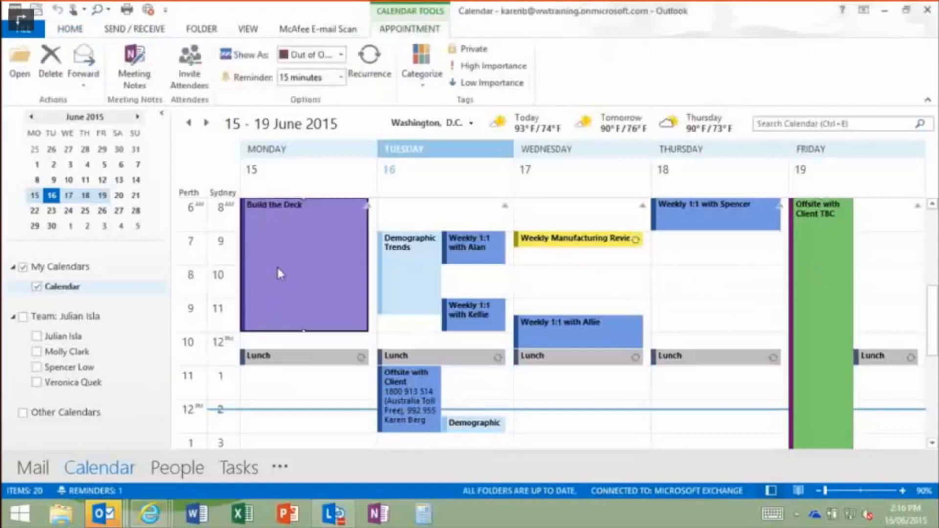
pyautogui.click(524, 393)
pyautogui.rightClick(382, 265)
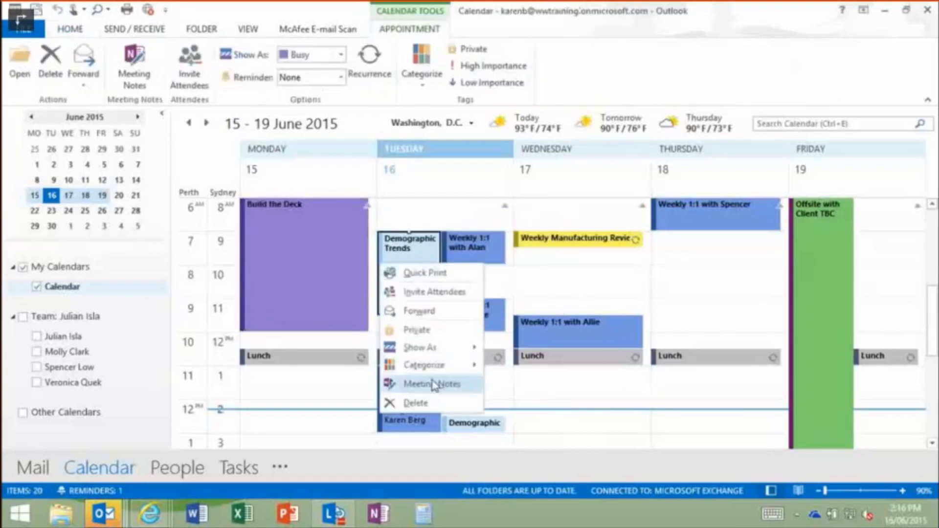
pyautogui.moveTo(437, 368)
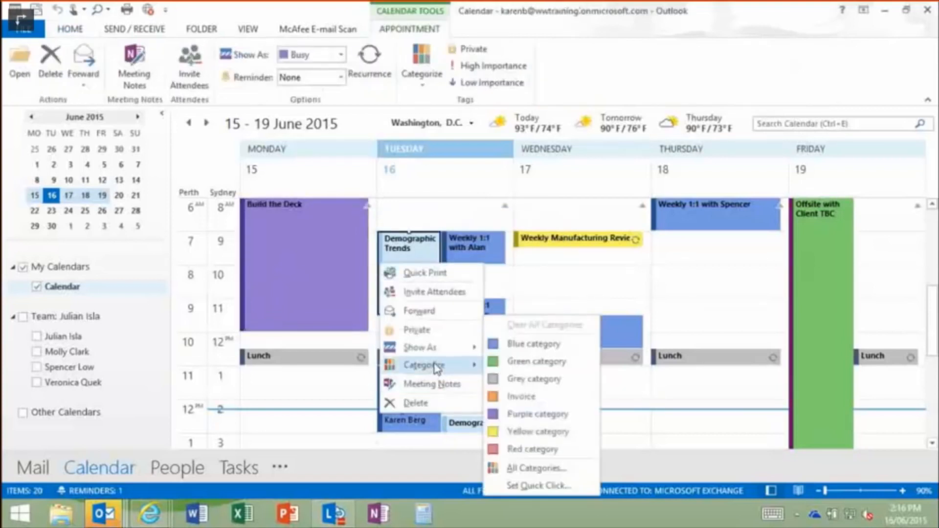
pyautogui.click(528, 415)
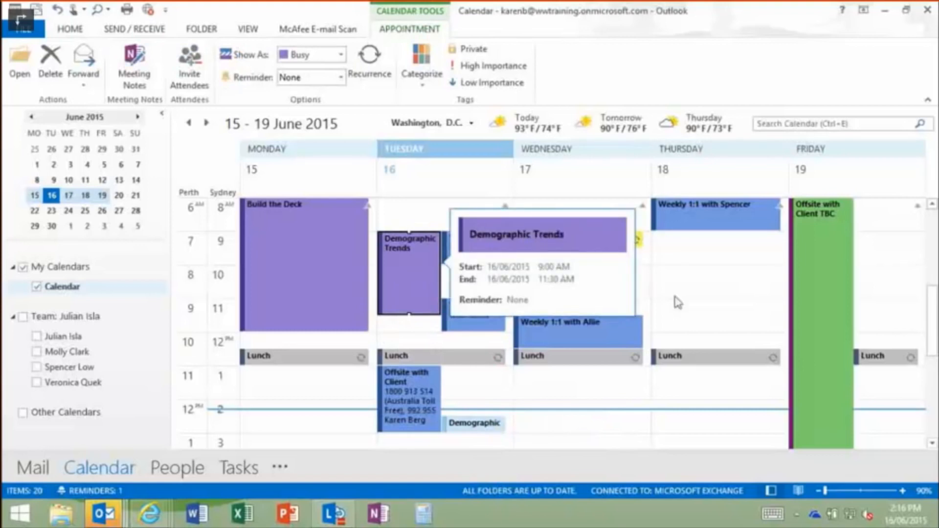
pyautogui.click(712, 293)
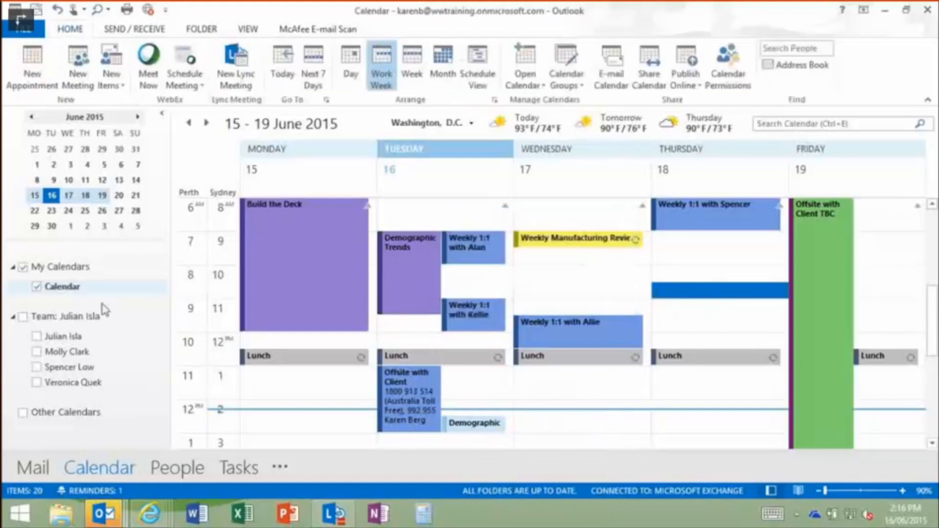
# Step: Display the calendars of the first two listed team members side by side with the mailbox owner's calendar
pyautogui.click(37, 336)
pyautogui.click(36, 352)
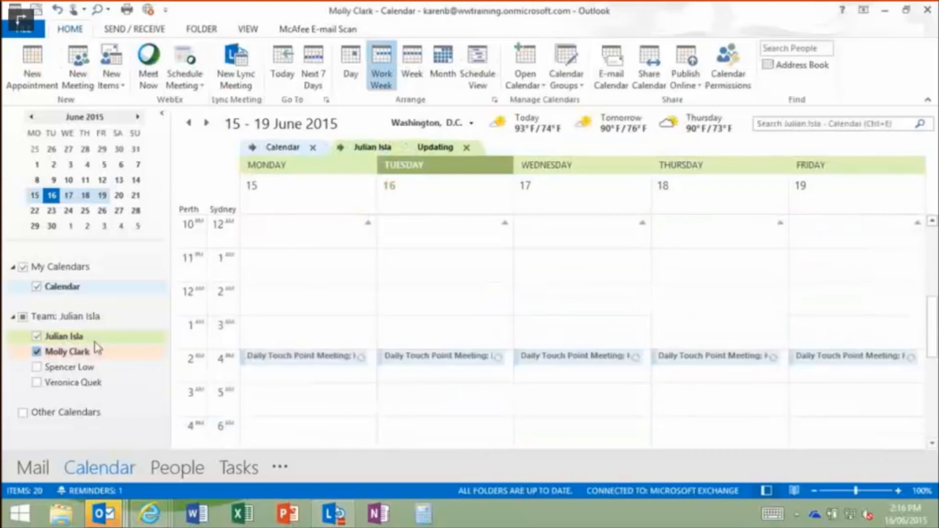
pyautogui.click(340, 148)
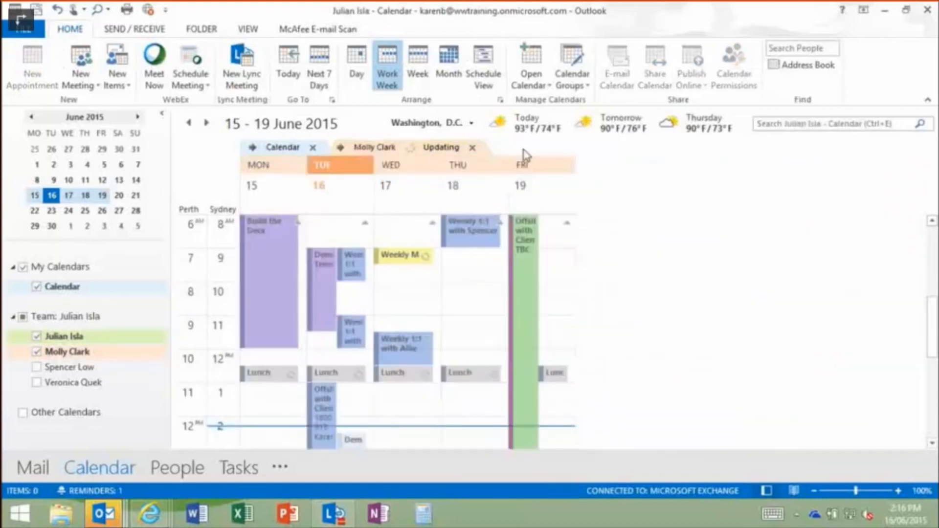
pyautogui.click(345, 148)
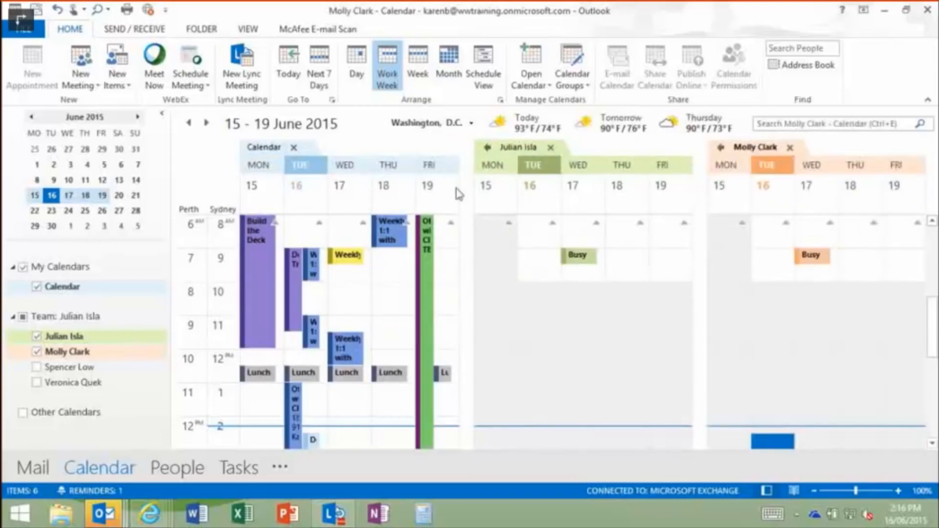
# Step: Overlay both team members' calendars on the mailbox owner's calendar and select an empty Wednesday slot below the shared busy time
pyautogui.click(488, 148)
pyautogui.click(604, 148)
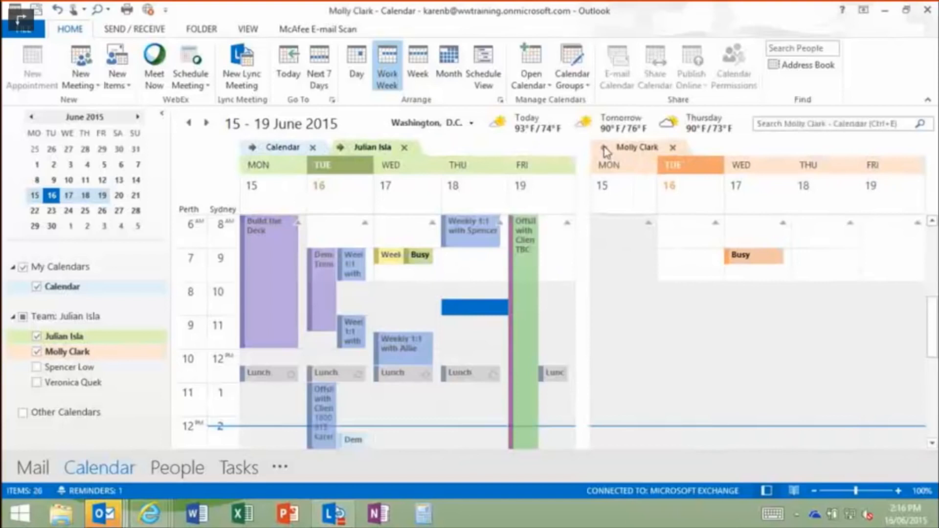
pyautogui.click(571, 274)
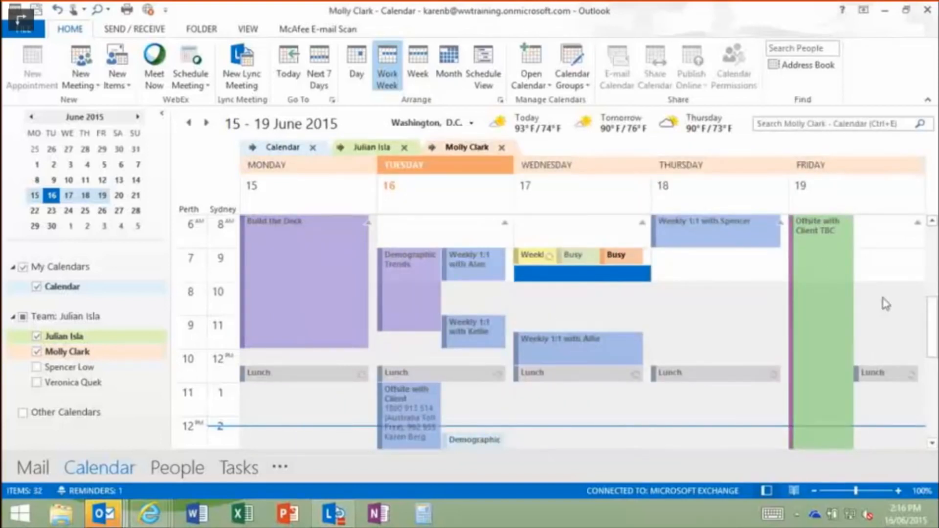
# Step: Take both team members' calendars out of overlay so that all three calendars are displayed side by side again
pyautogui.scroll(1, 934, 313)
pyautogui.scroll(-1, 934, 313)
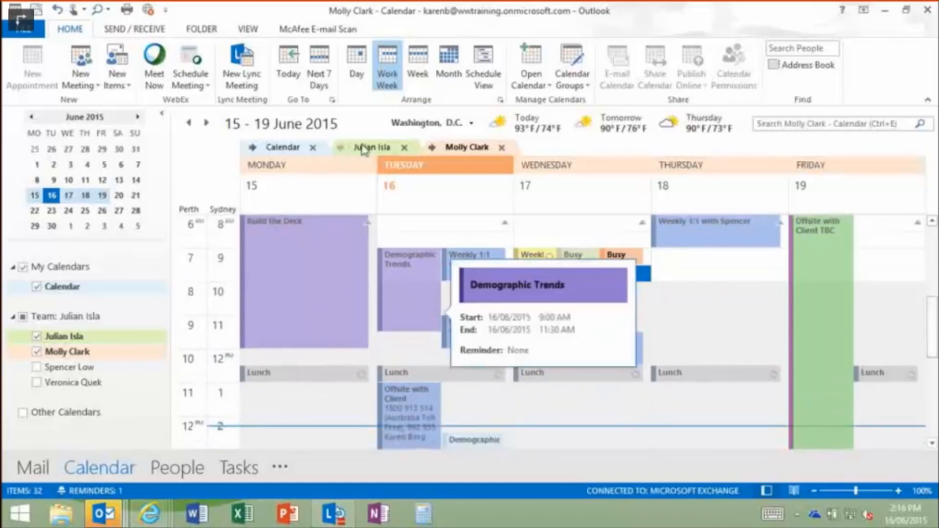
pyautogui.click(432, 147)
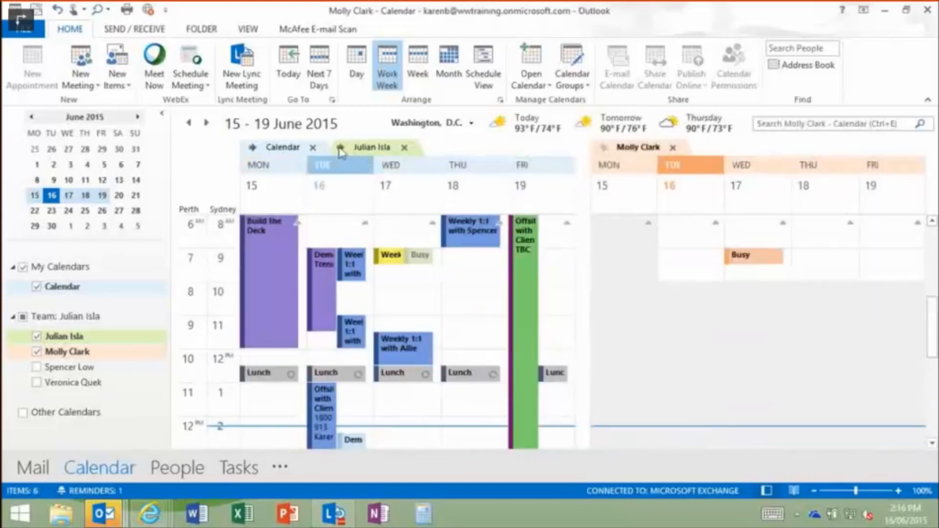
pyautogui.click(341, 149)
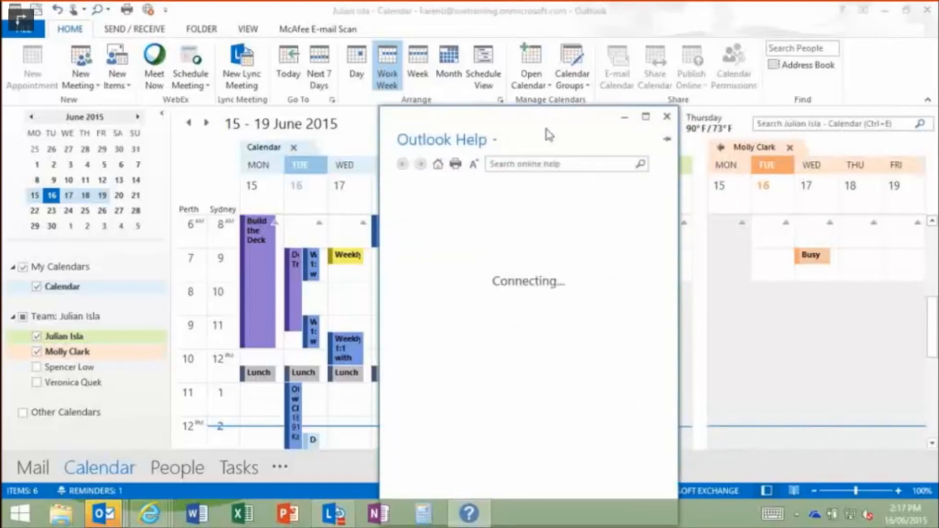
# Step: Search Outlook Help for "keyboard shortcuts" to open the "Keyboard shortcuts for Microsoft Outlook 2013" topic, and switch to Internet Explorer
pyautogui.moveTo(543, 117); pyautogui.dragTo(519, 53)
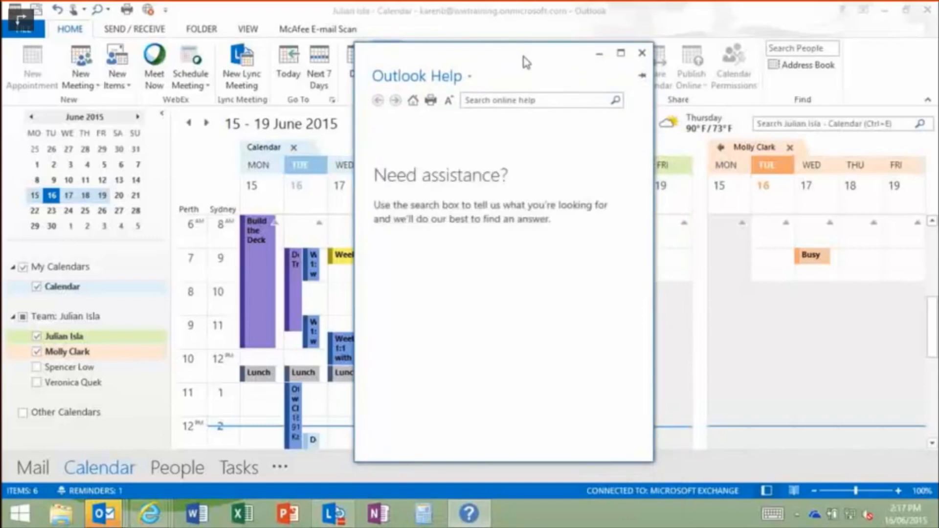
pyautogui.click(505, 109)
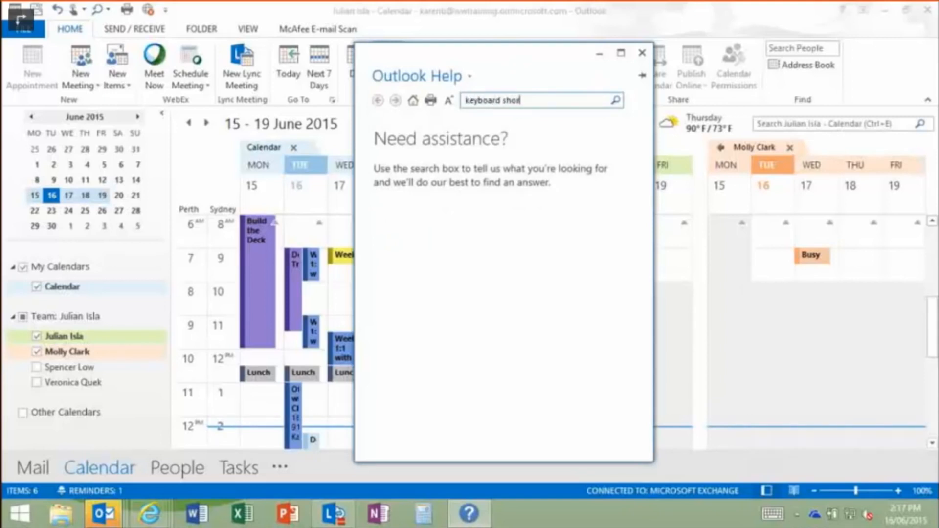
pyautogui.press('Return')
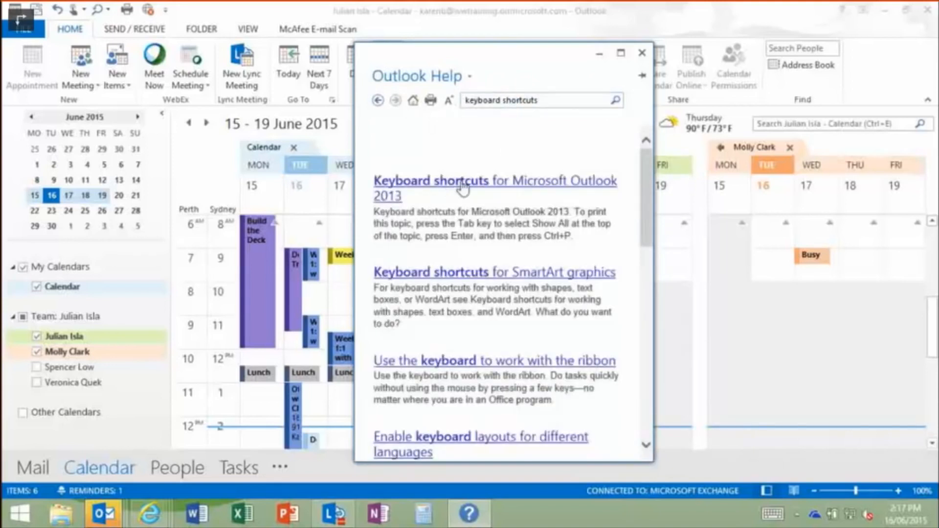
pyautogui.scroll(-1, 469, 197)
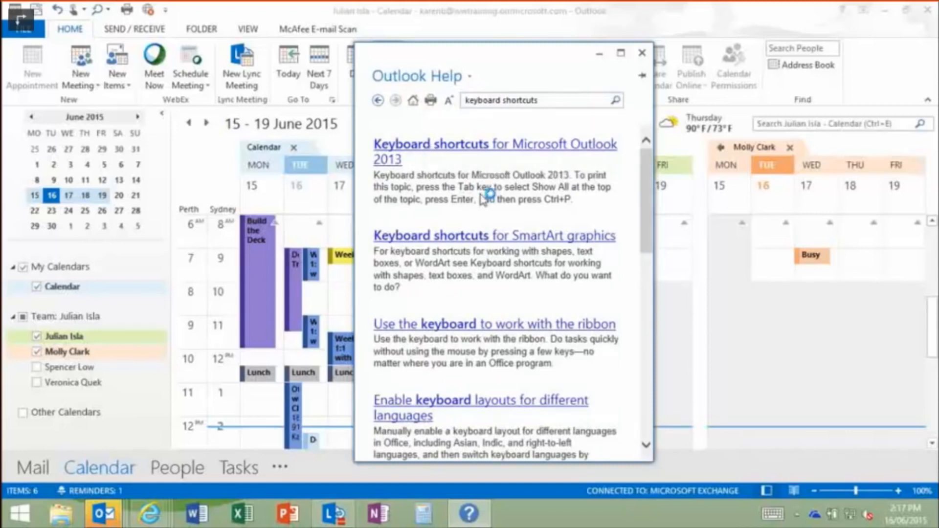
pyautogui.click(419, 149)
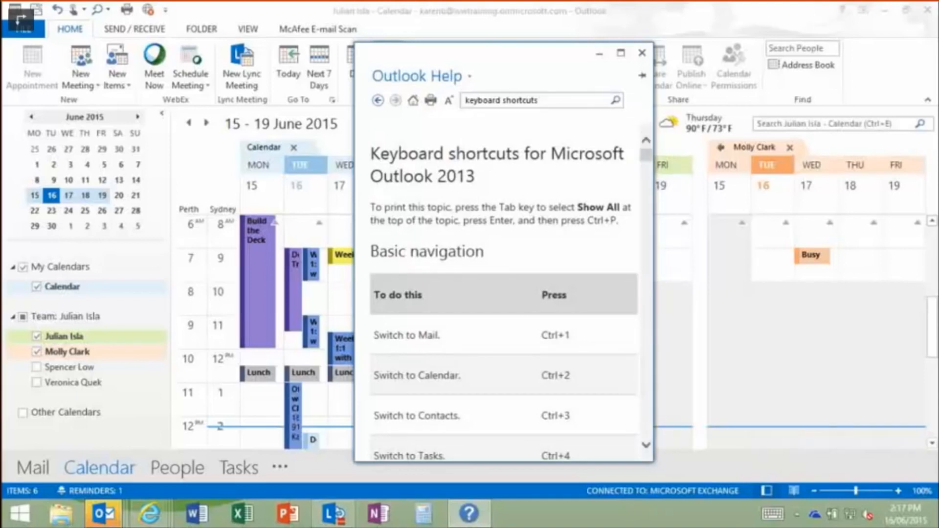
pyautogui.click(150, 514)
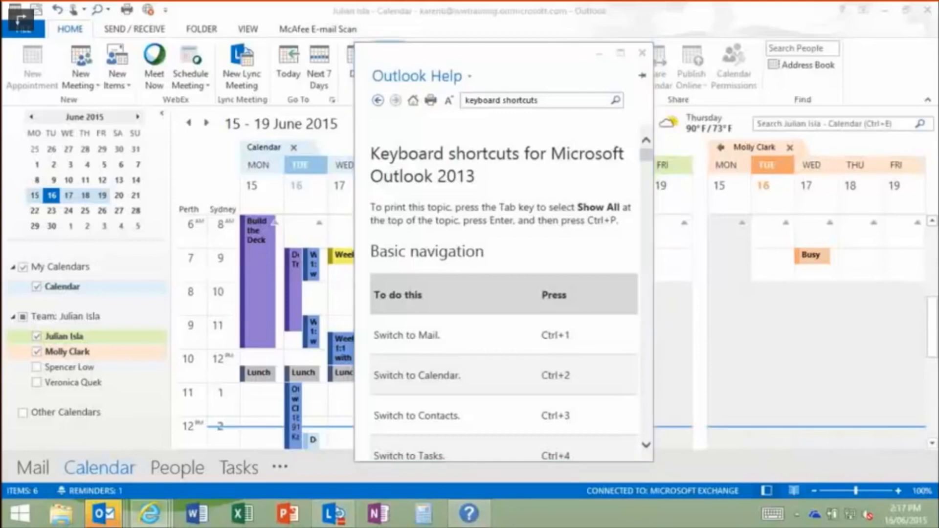
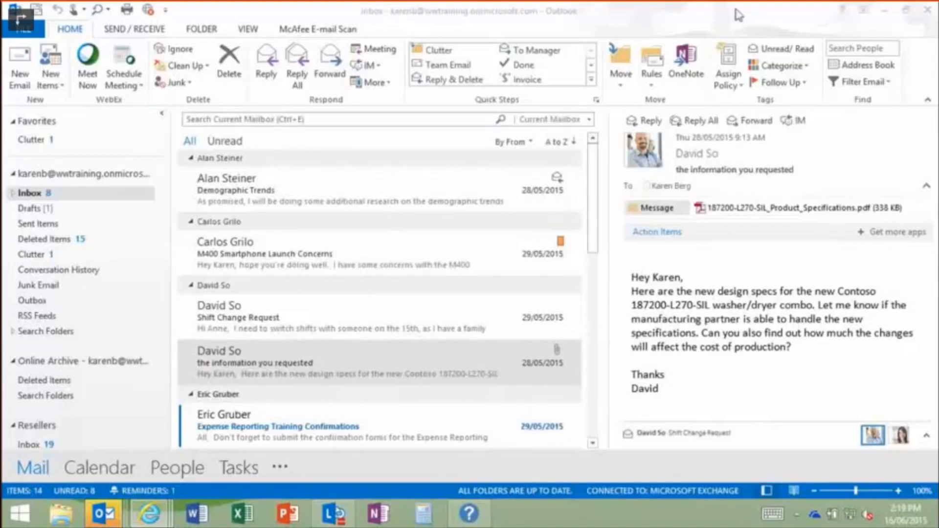
# Step: Review the color categories available for the selected Inbox message "the information you requested"
pyautogui.click(799, 66)
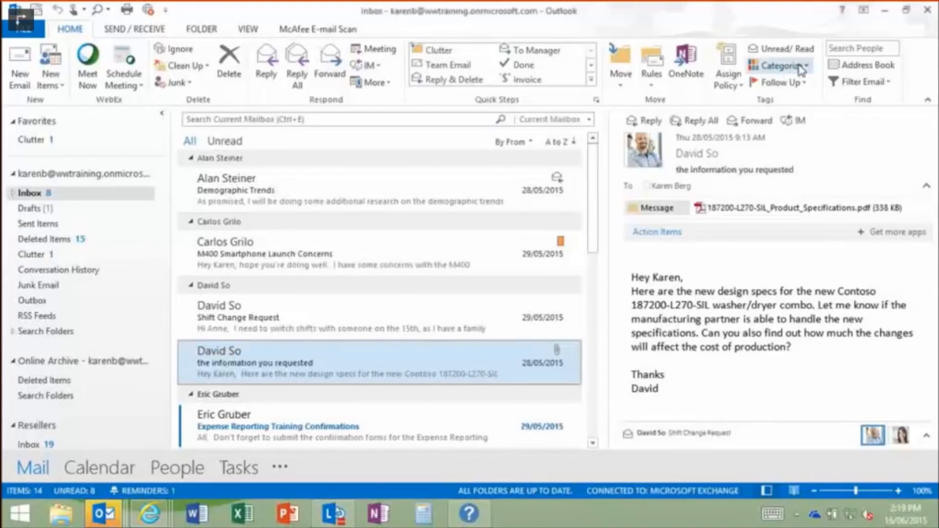
pyautogui.click(799, 67)
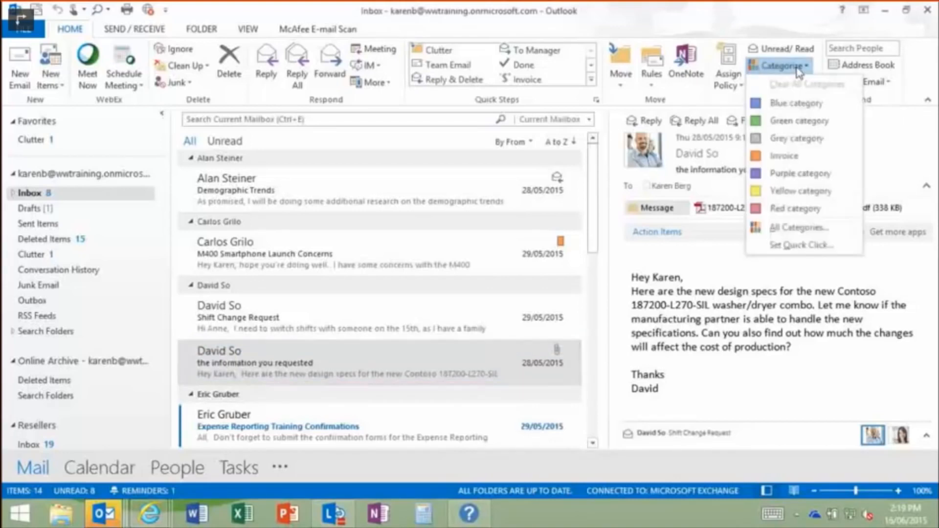
pyautogui.click(798, 67)
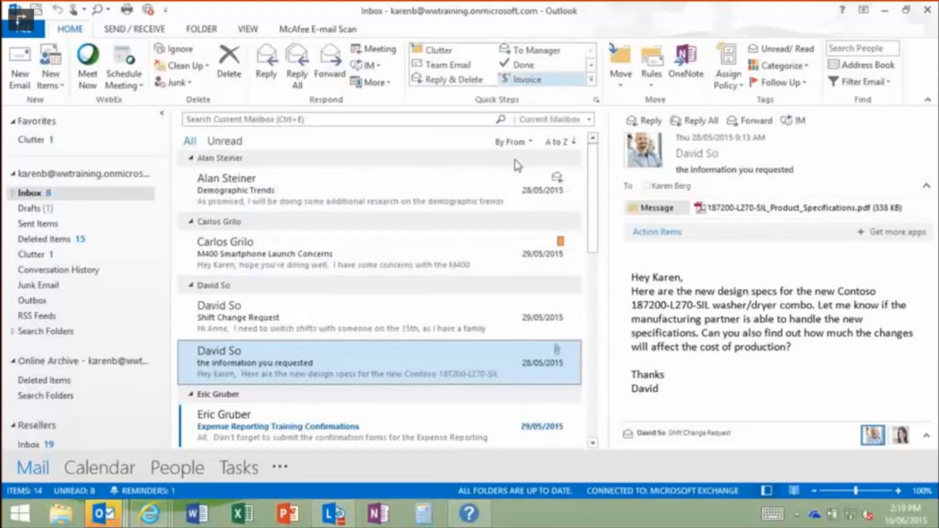
# Step: Create a rule from "the information you requested" that moves messages from its sender to Deleted Items, without running it on existing messages
pyautogui.rightClick(253, 370)
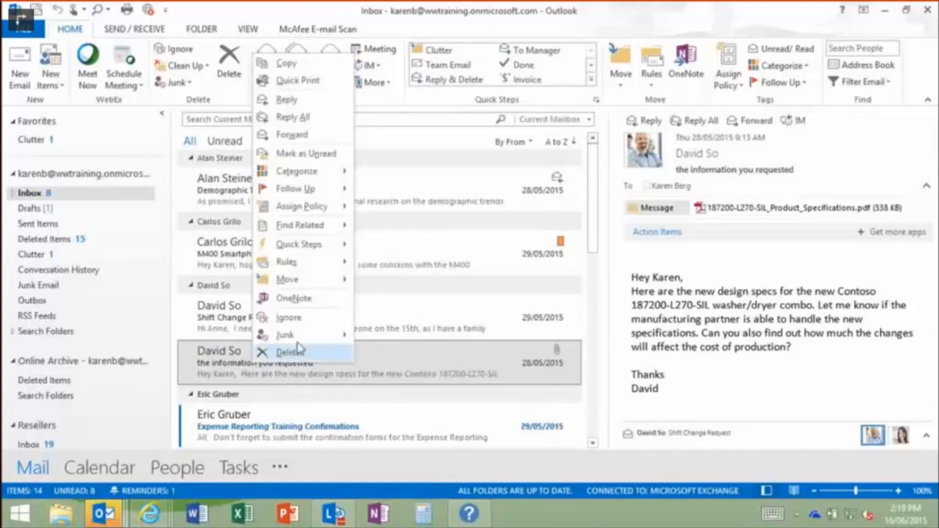
pyautogui.moveTo(301, 339)
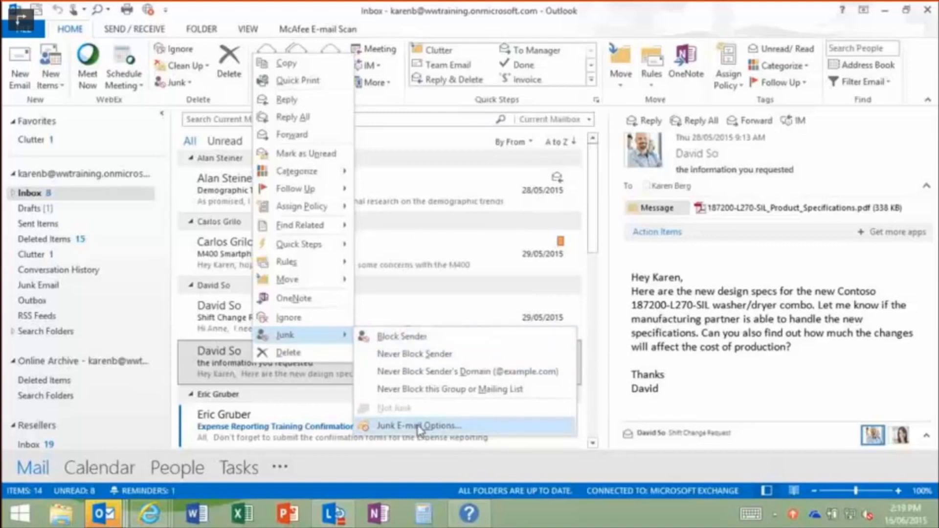
pyautogui.moveTo(308, 270)
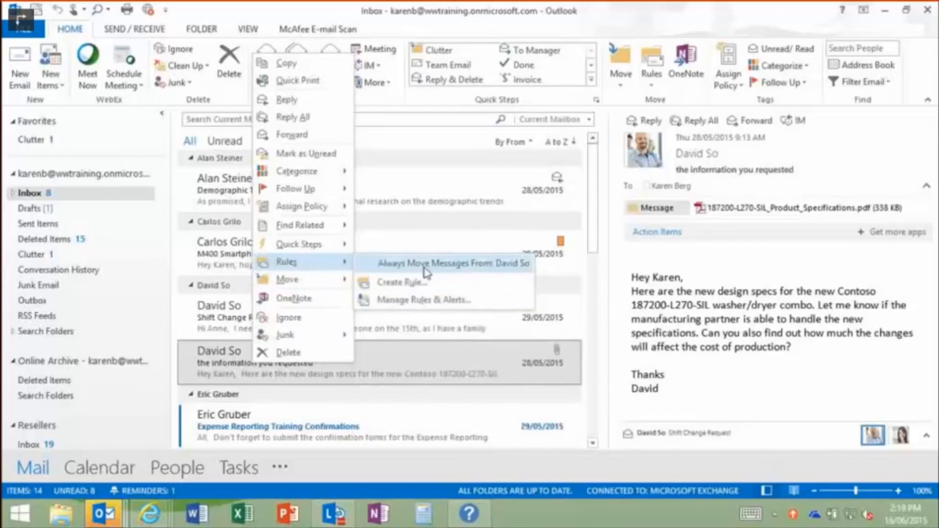
pyautogui.click(401, 289)
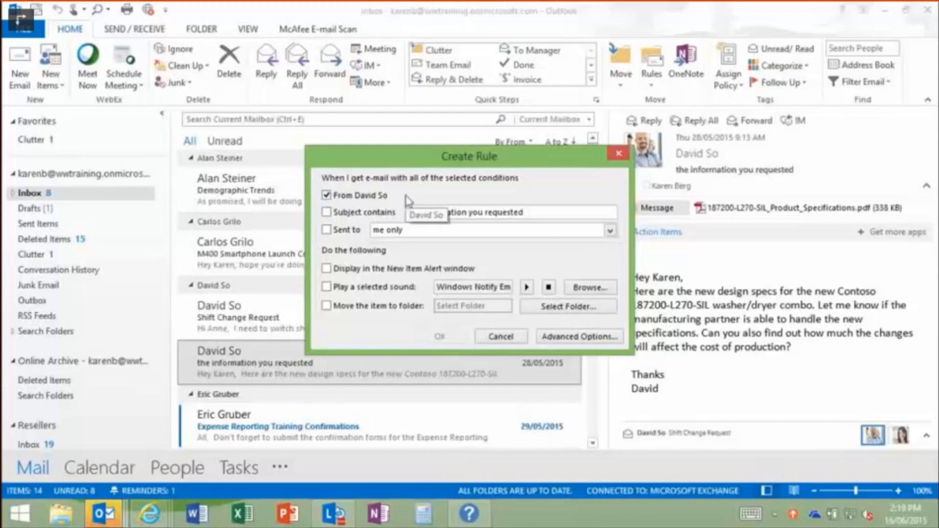
pyautogui.click(326, 304)
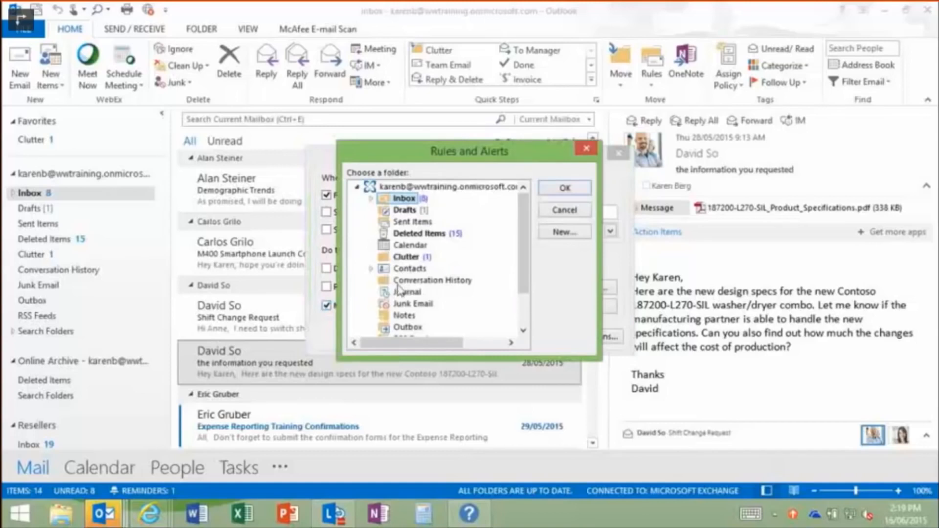
pyautogui.click(407, 234)
pyautogui.click(543, 192)
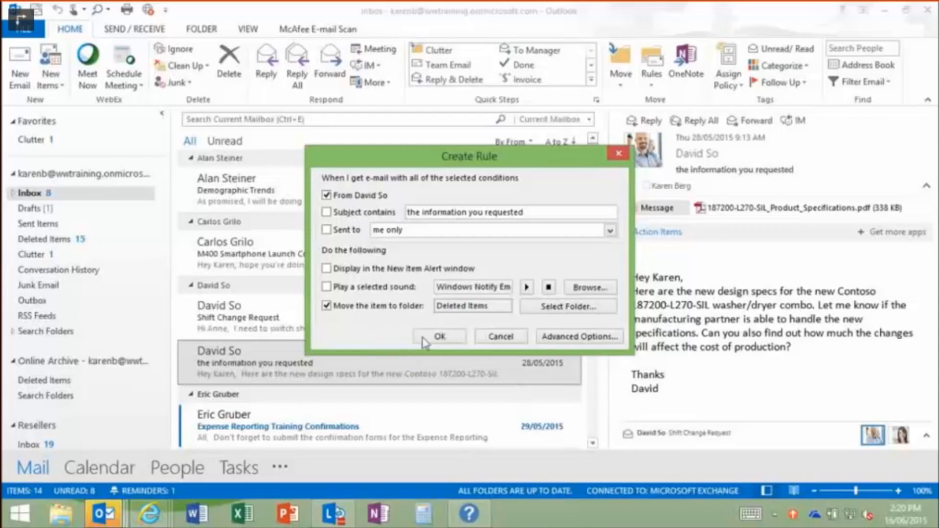
pyautogui.click(451, 337)
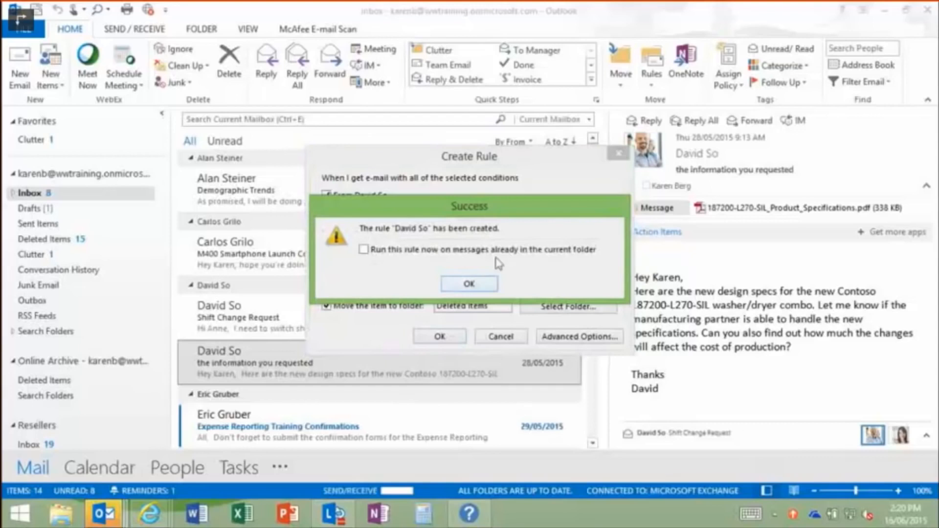
pyautogui.click(460, 285)
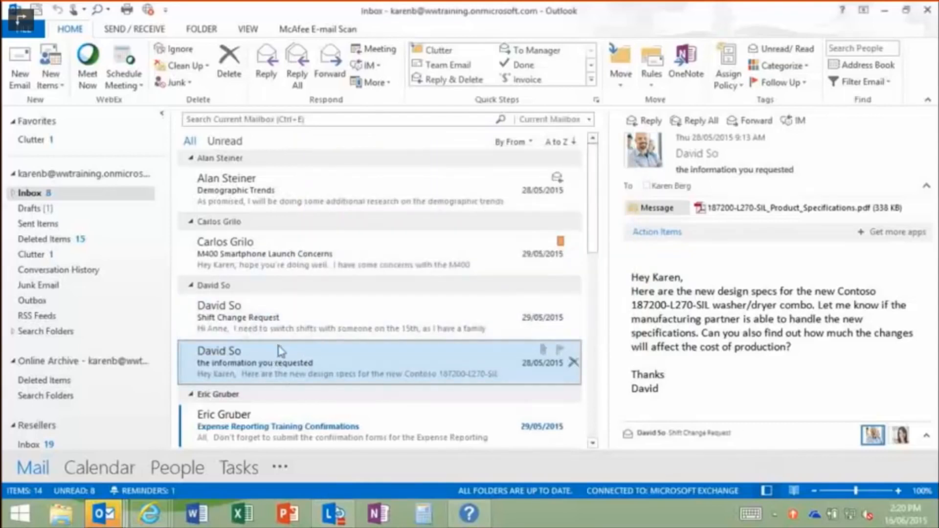
# Step: Open the management of rules and alerts and try switching off the rule that moves the sender's messages to Deleted Items
pyautogui.click(620, 75)
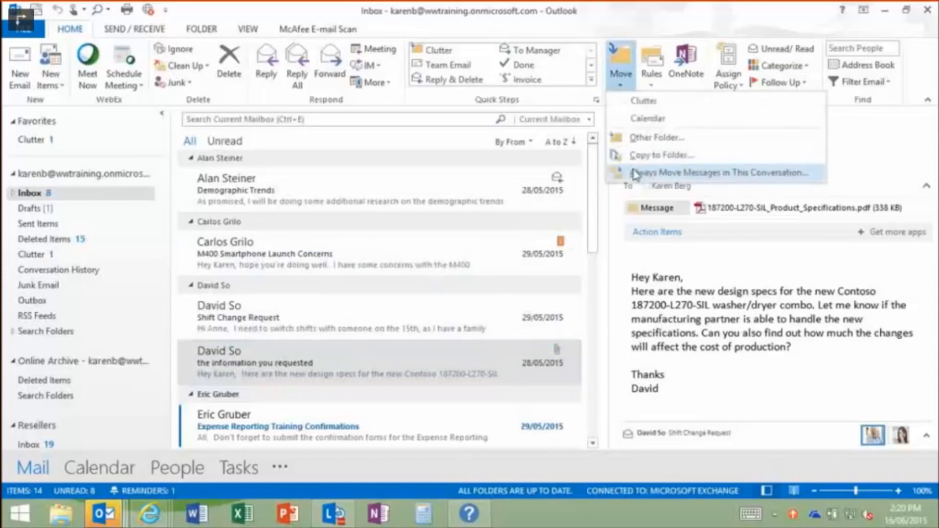
pyautogui.click(651, 73)
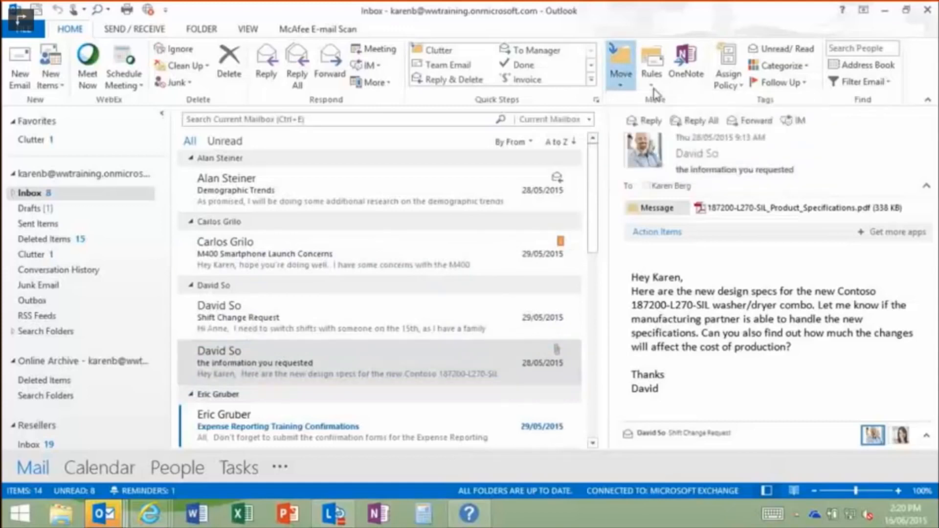
pyautogui.click(664, 139)
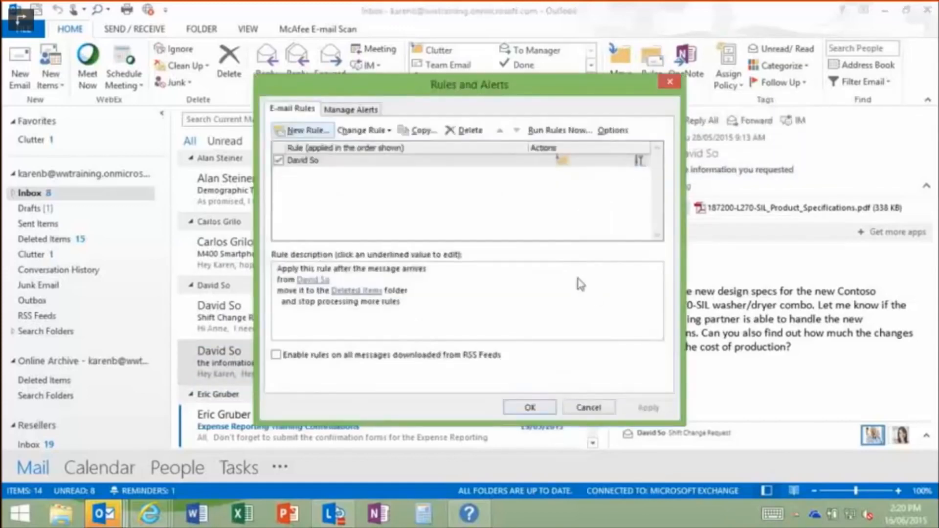
pyautogui.click(346, 163)
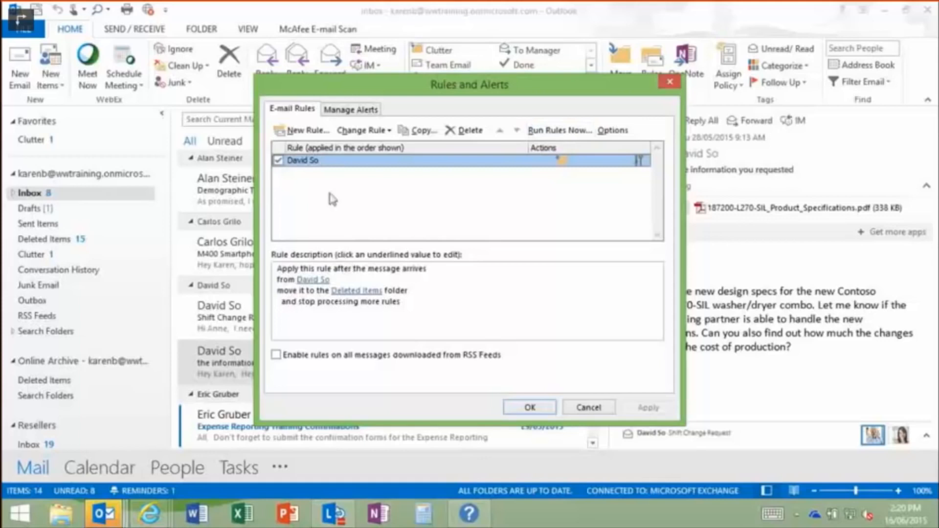
pyautogui.click(278, 161)
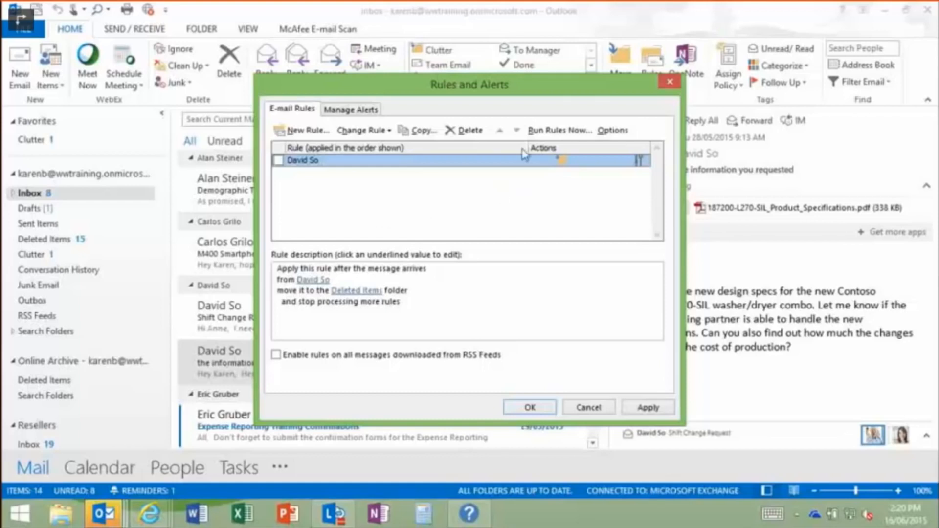
# Step: Select all rules for an immediate run on the Inbox, but close without running them and discard the pending rule changes
pyautogui.click(563, 128)
pyautogui.click(374, 217)
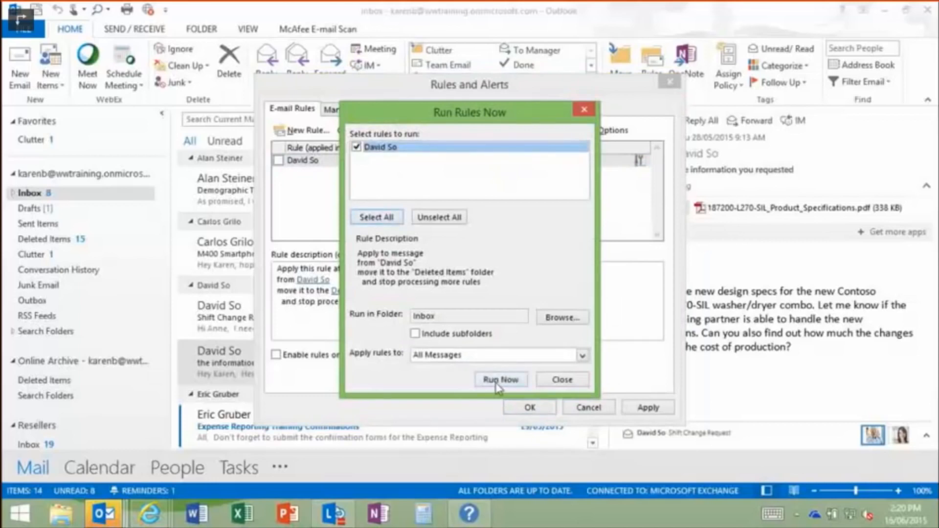
pyautogui.click(577, 382)
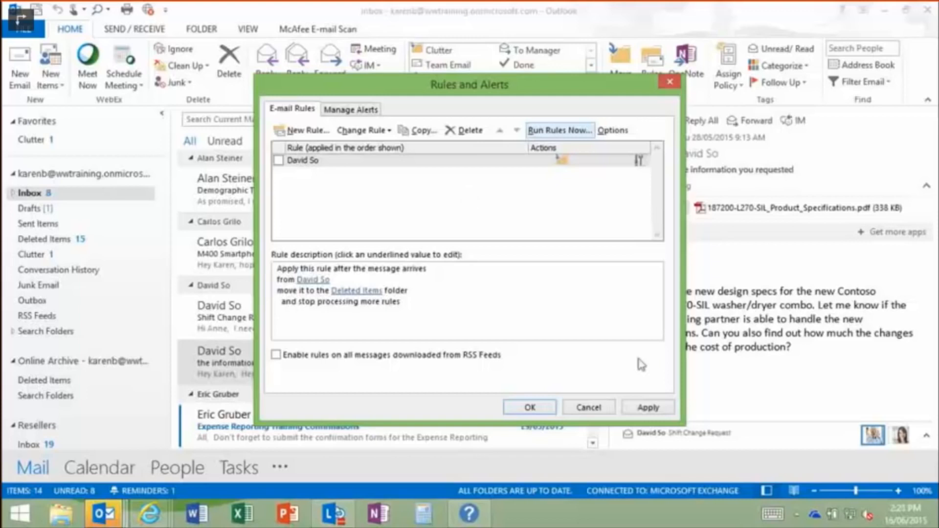
pyautogui.click(589, 408)
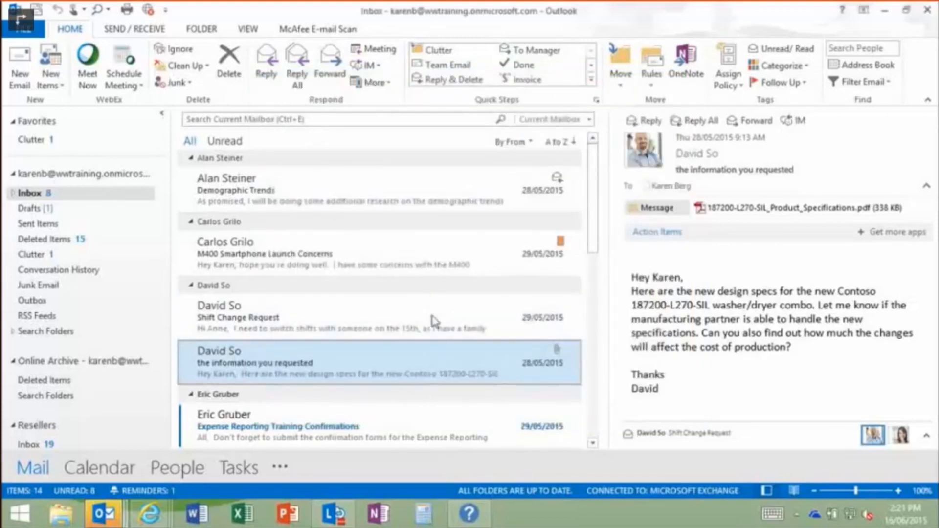
pyautogui.rightClick(311, 353)
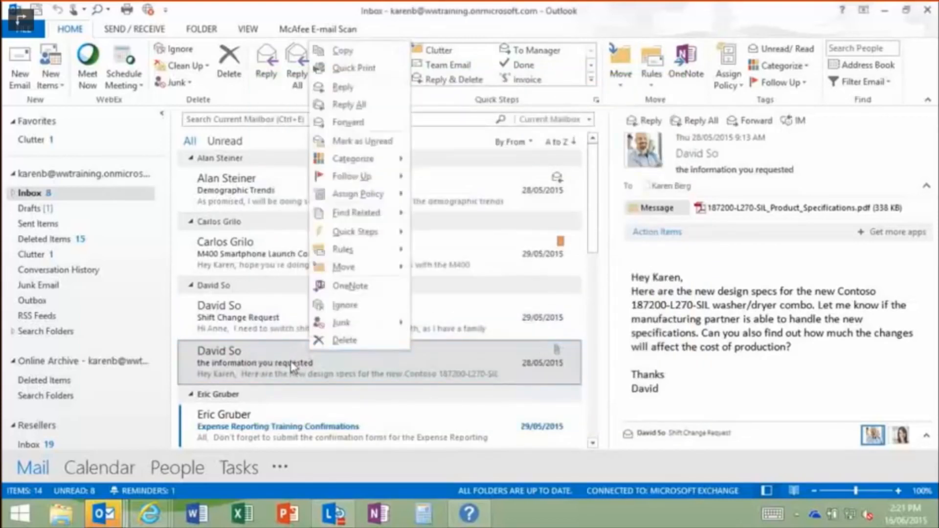
pyautogui.click(263, 364)
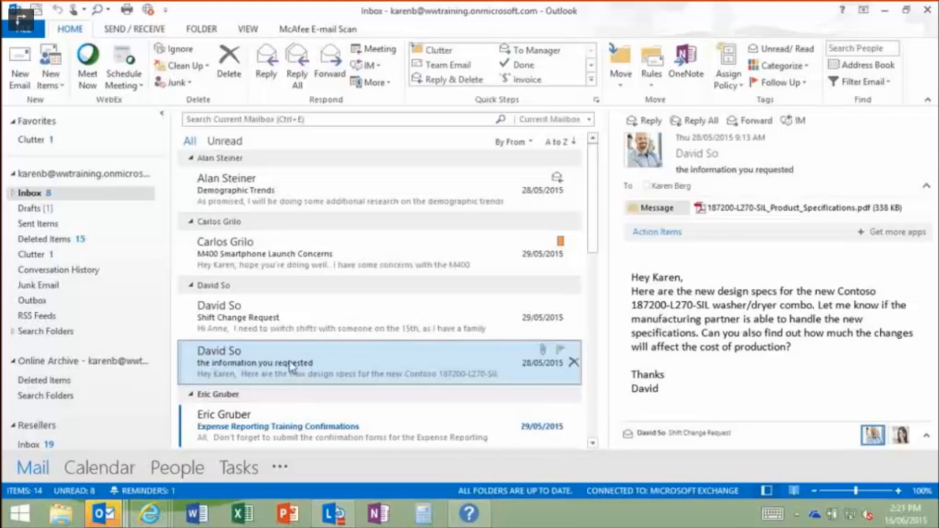
# Step: Add a conditional formatting rule to the Inbox's compact view, named with the first name of the "Demographic Trends" sender
pyautogui.click(250, 30)
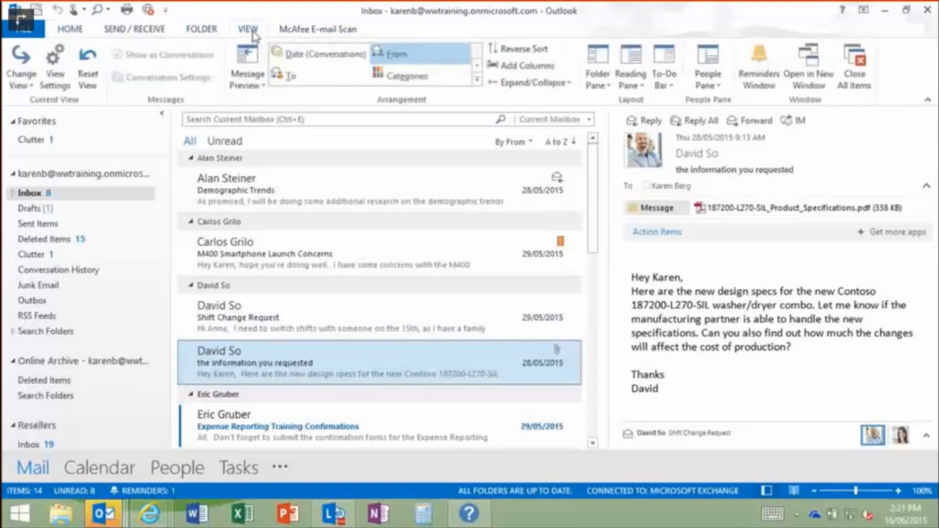
pyautogui.click(56, 66)
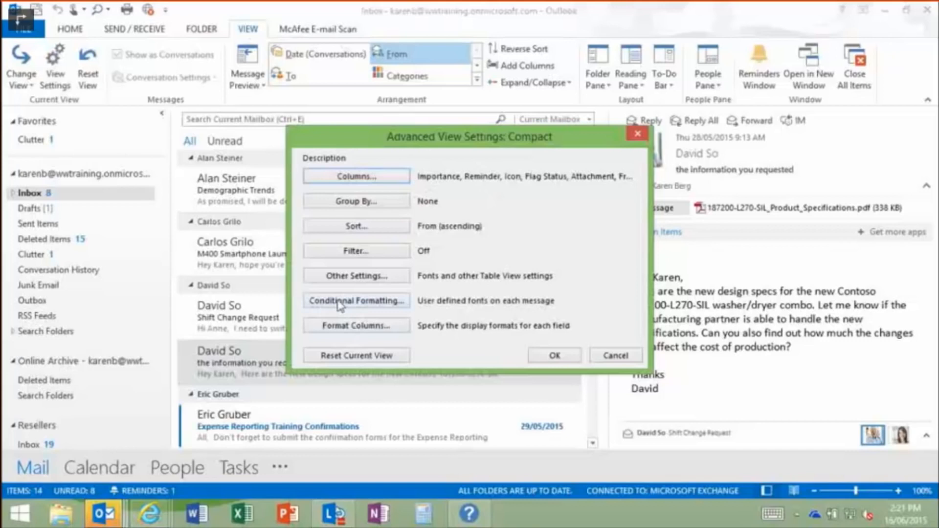
pyautogui.click(345, 278)
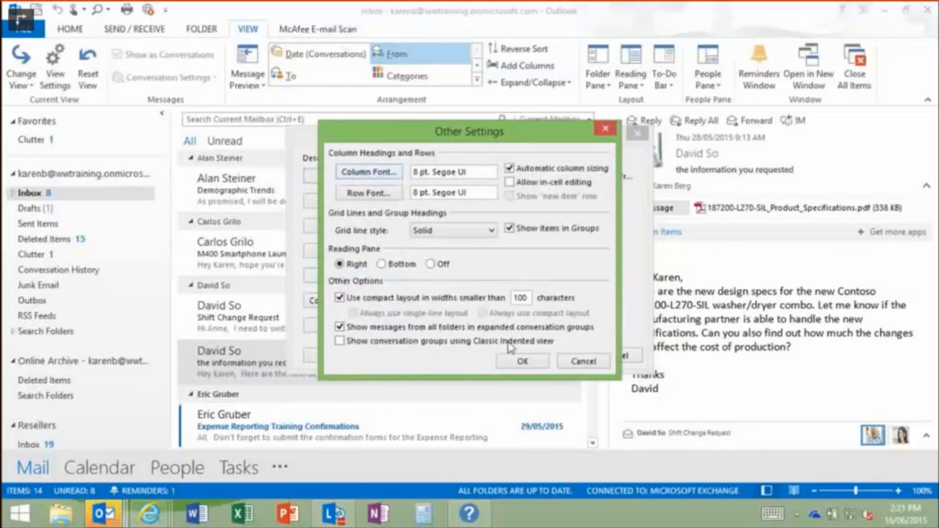
pyautogui.click(583, 361)
pyautogui.click(385, 301)
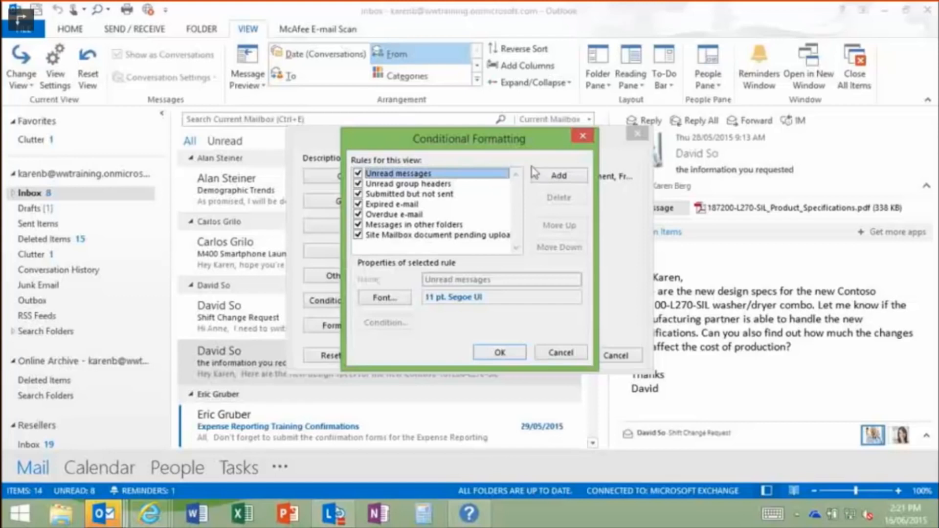
pyautogui.click(560, 177)
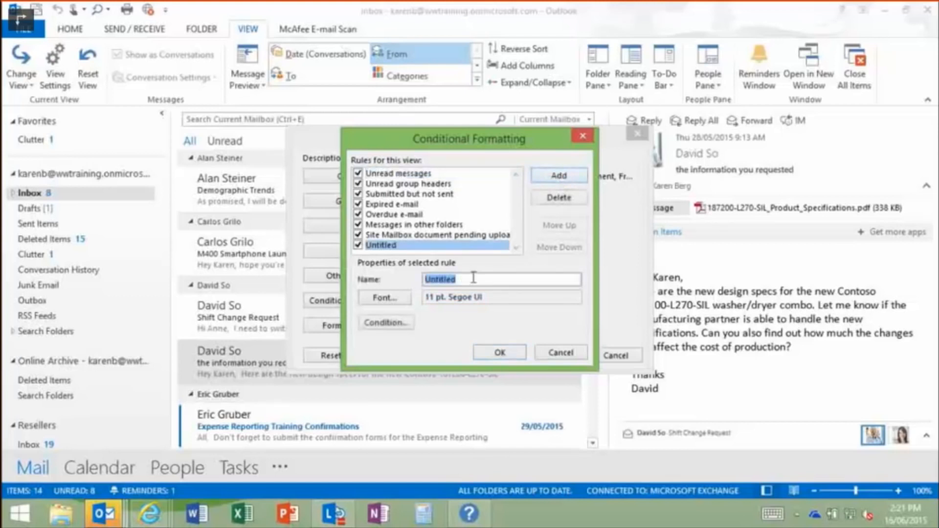
pyautogui.write('Alan')
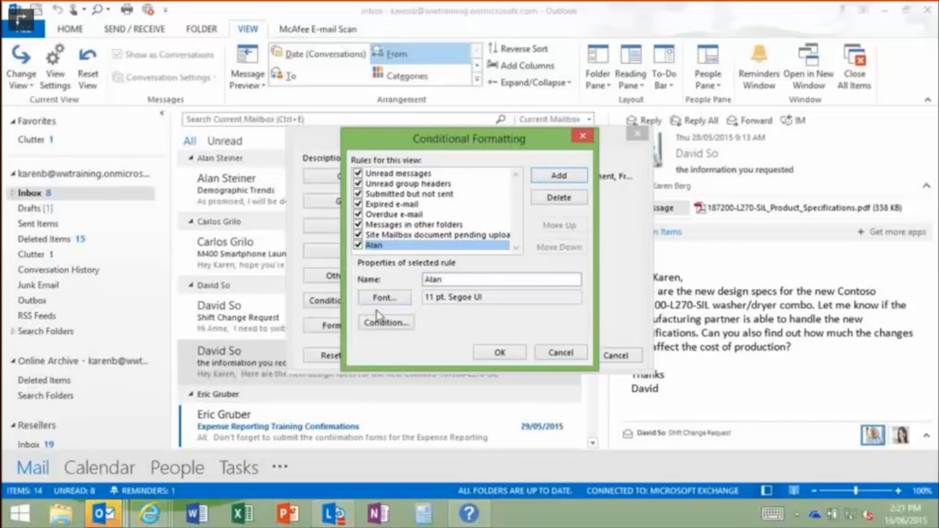
# Step: Set the new conditional formatting rule's font to Segoe UI, Italic, size Big, in Red
pyautogui.click(385, 299)
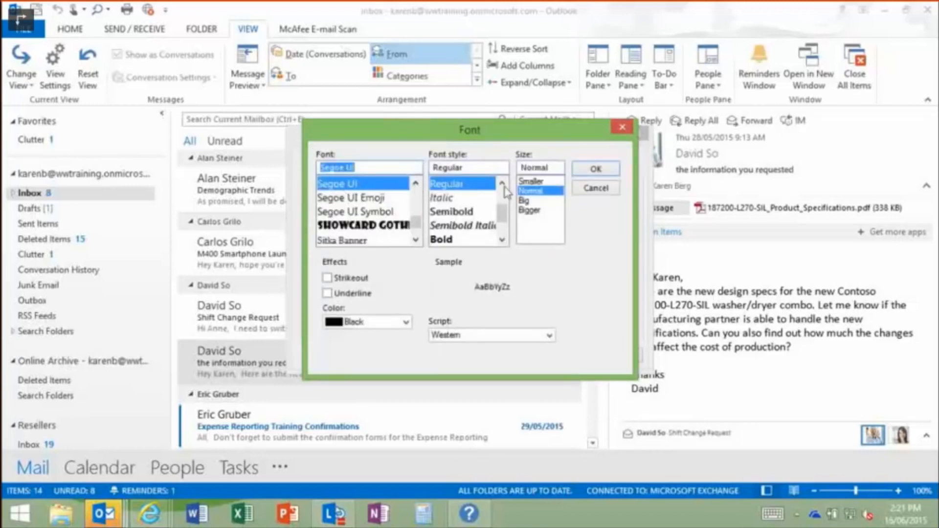
pyautogui.click(527, 201)
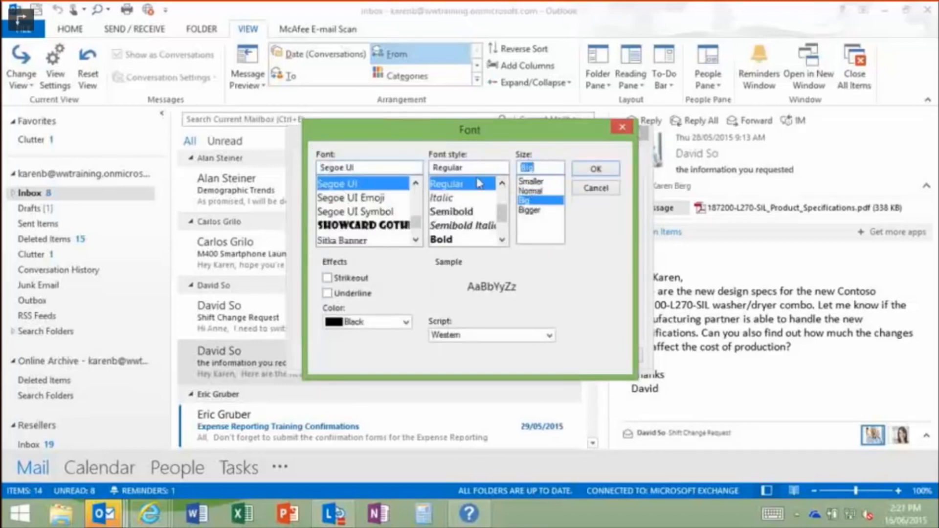
pyautogui.click(448, 198)
pyautogui.click(406, 322)
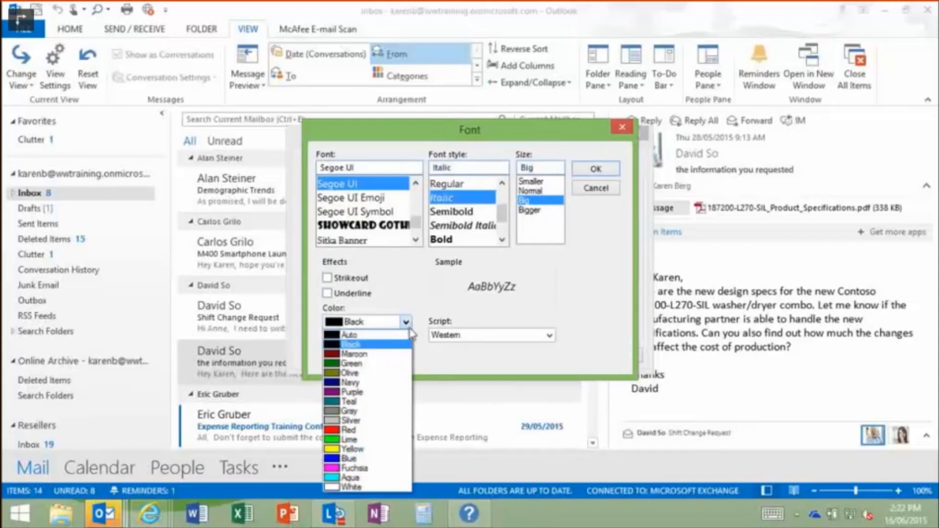
pyautogui.click(348, 429)
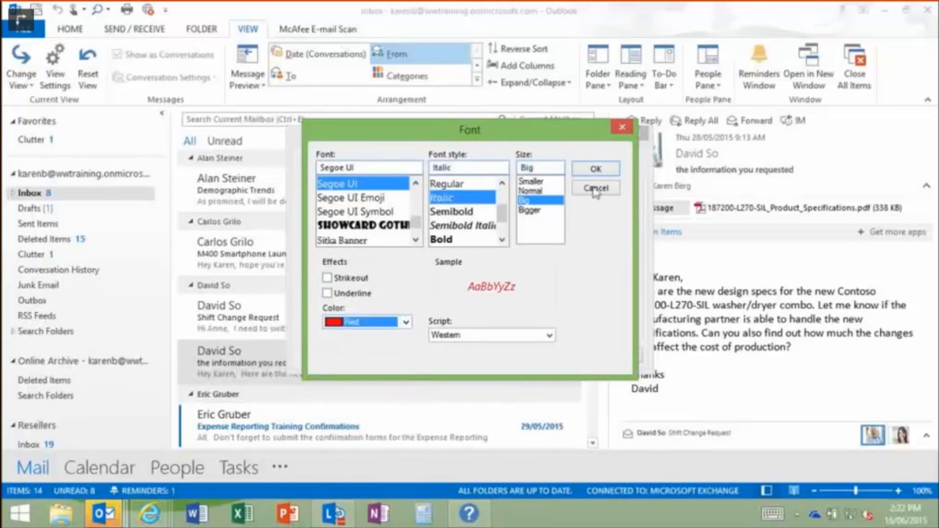
pyautogui.click(596, 169)
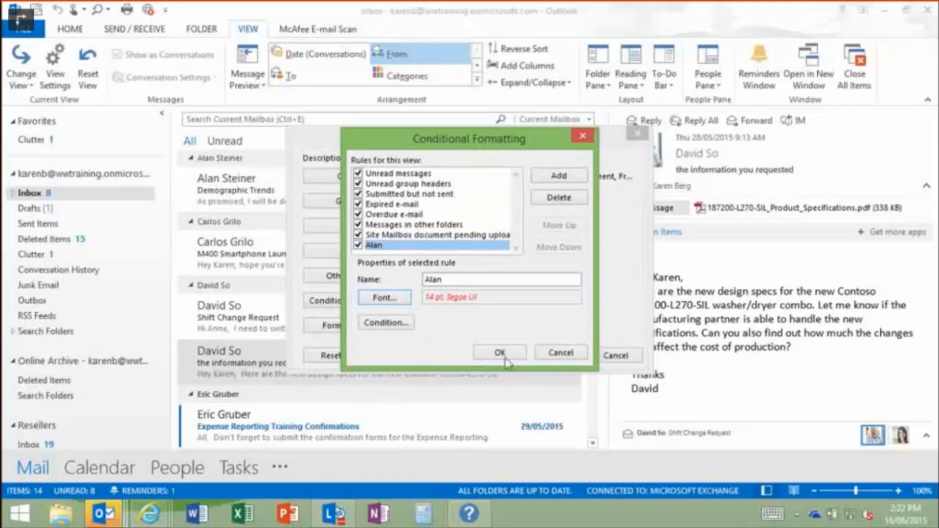
# Step: Limit the new formatting rule to messages from the VP Corporate Marketing in the address list and apply the view settings
pyautogui.click(394, 323)
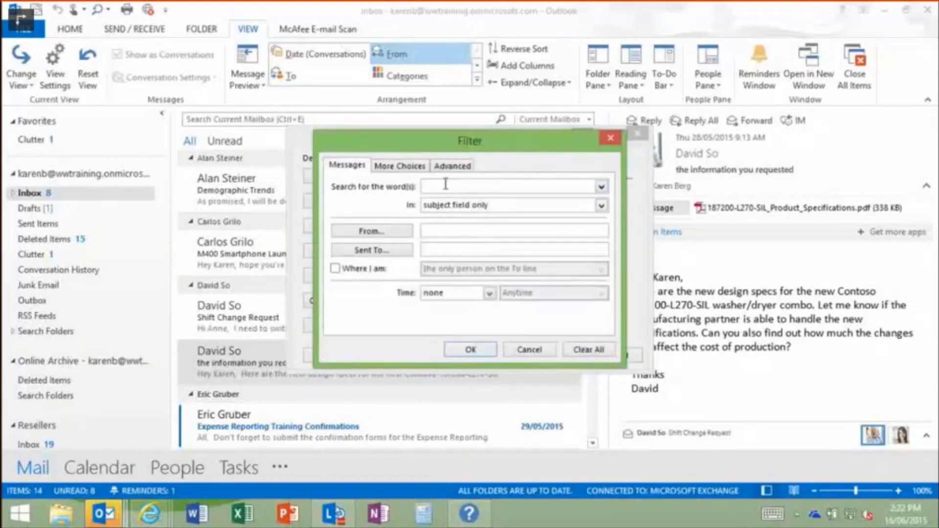
pyautogui.click(402, 235)
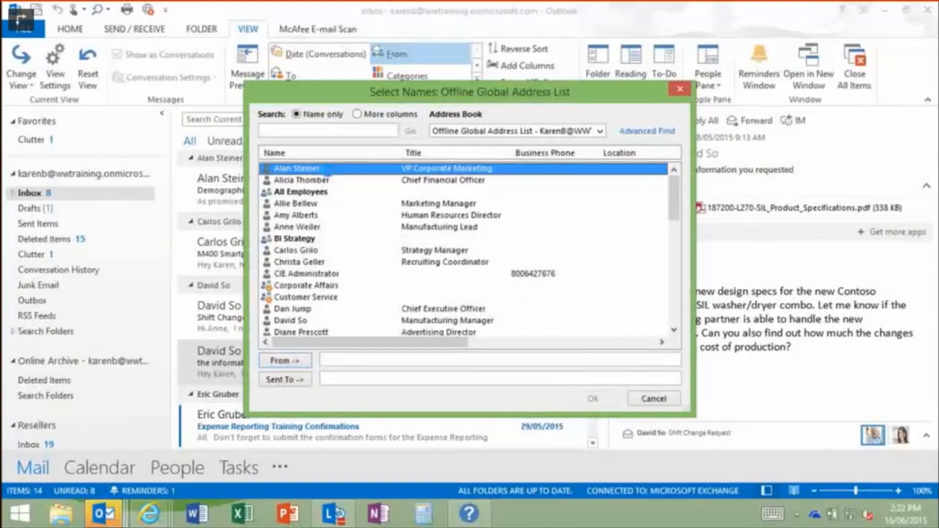
pyautogui.doubleClick(327, 169)
pyautogui.click(593, 399)
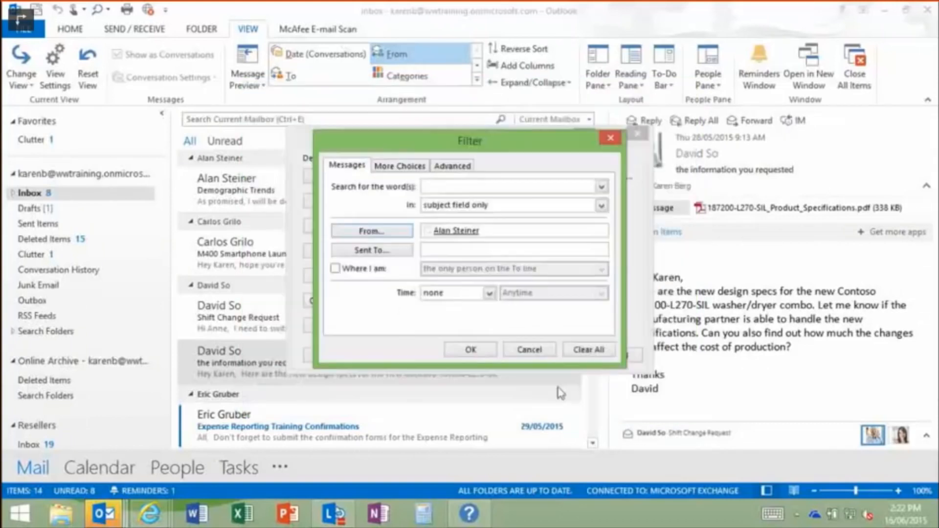
pyautogui.click(474, 352)
pyautogui.click(496, 354)
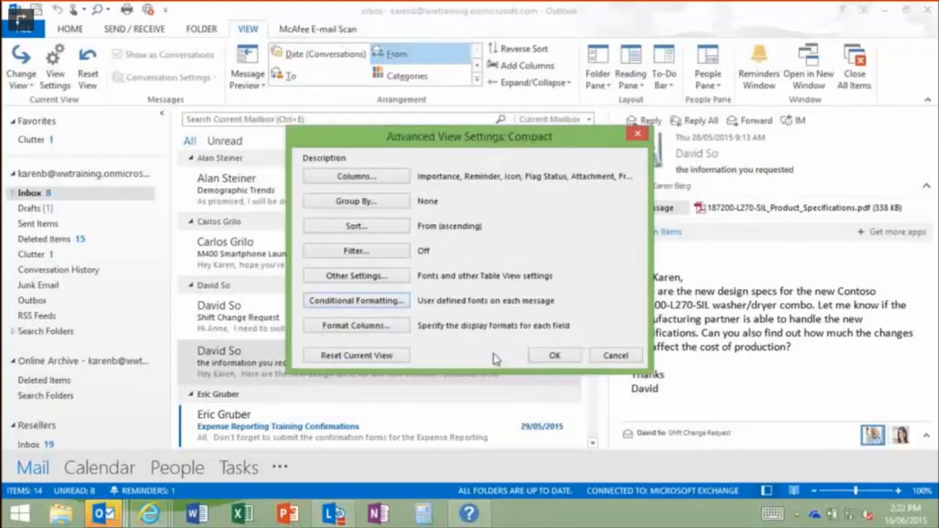
pyautogui.click(558, 356)
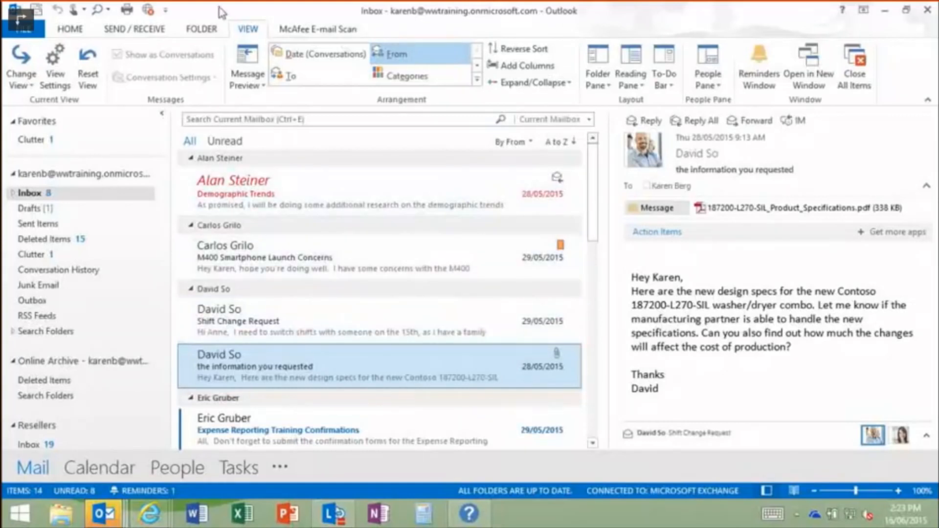
# Step: Select the "Demographic Trends" message and review the line options for message previews
pyautogui.click(201, 30)
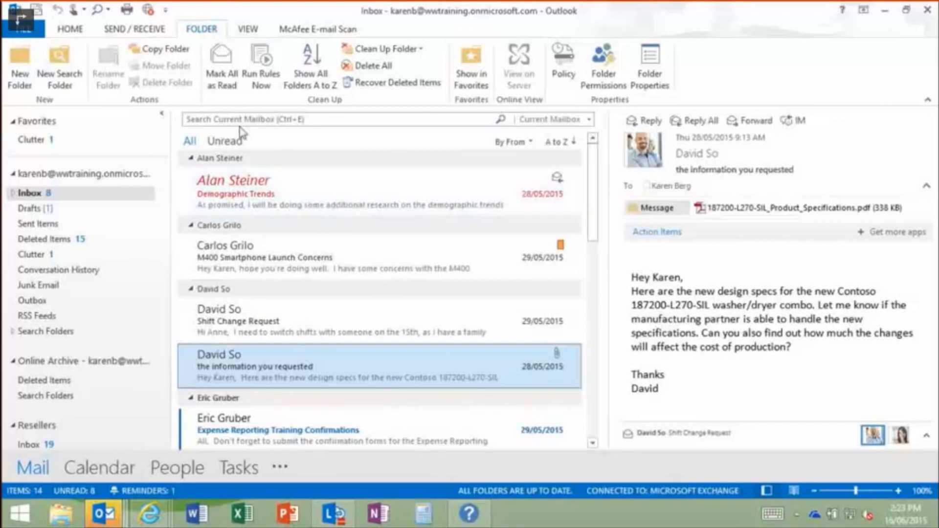
pyautogui.click(254, 193)
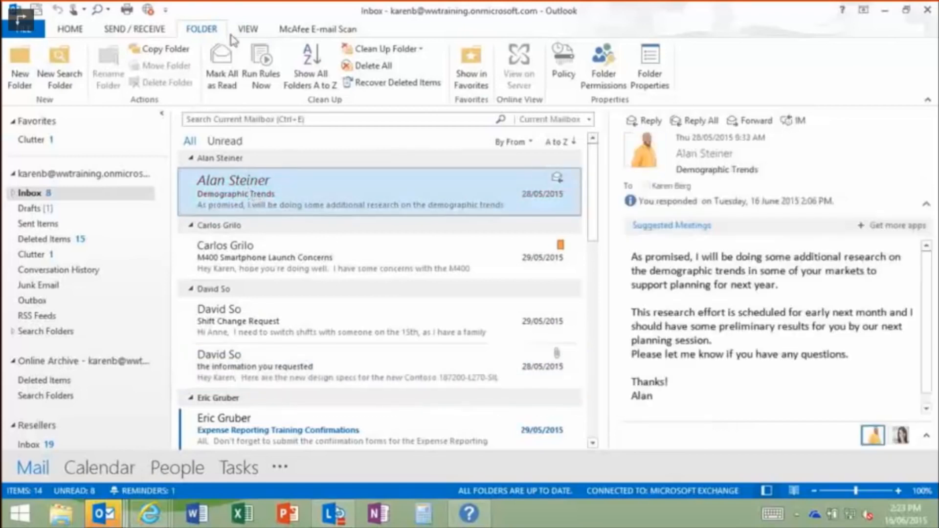
pyautogui.click(249, 28)
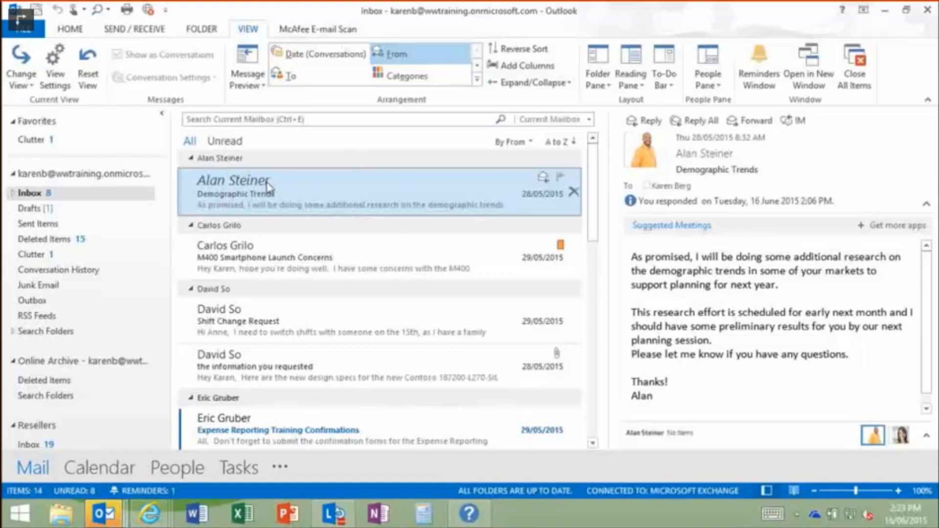
pyautogui.click(246, 81)
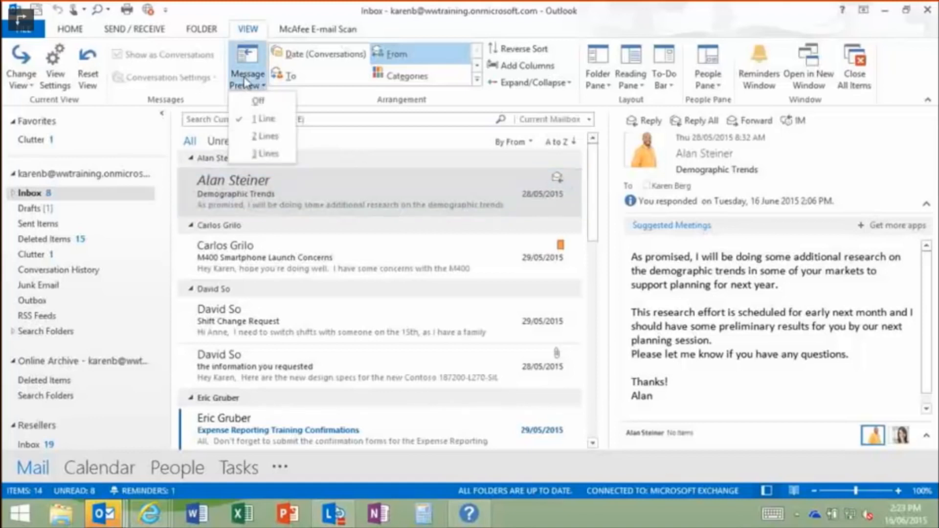
pyautogui.click(246, 81)
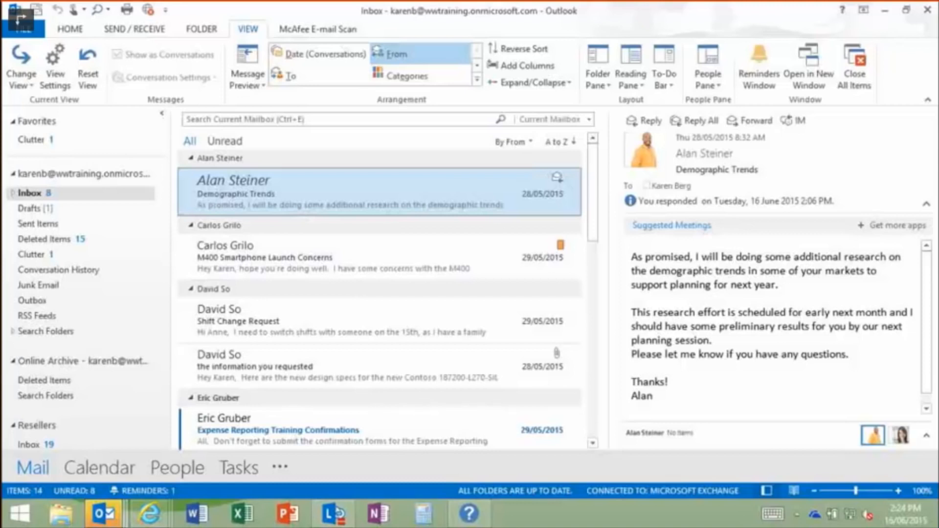
pyautogui.click(149, 514)
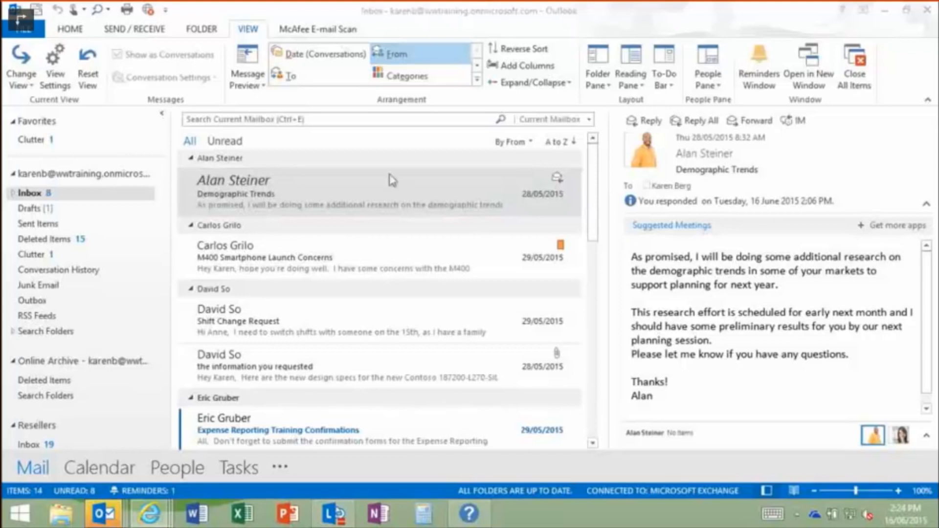
pyautogui.click(223, 192)
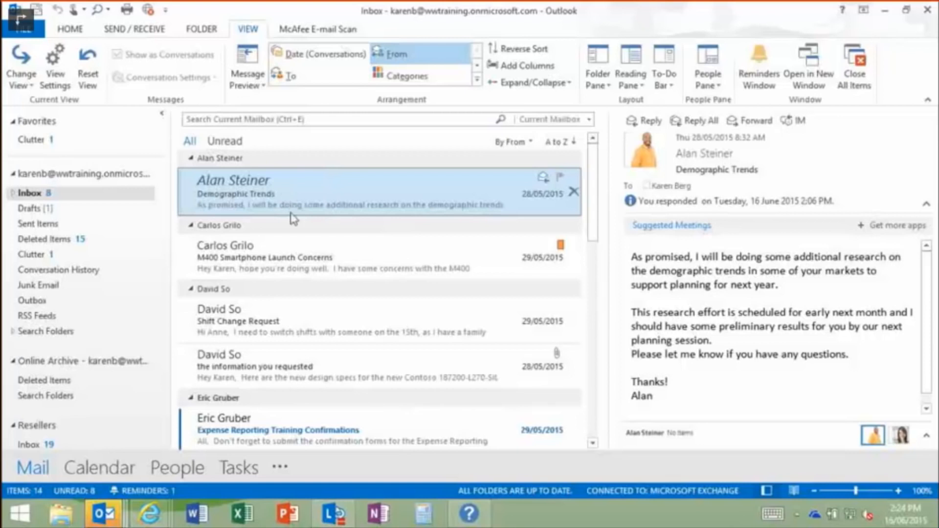
pyautogui.click(70, 31)
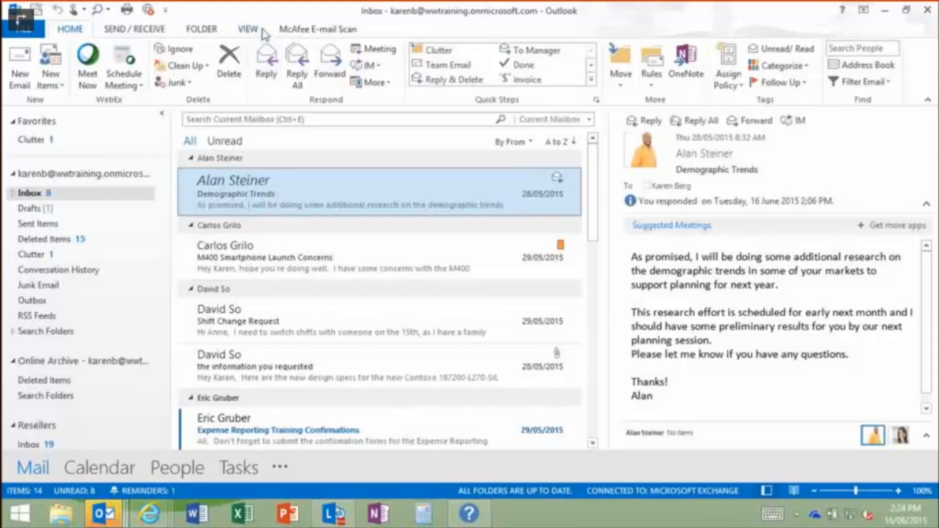
pyautogui.click(203, 31)
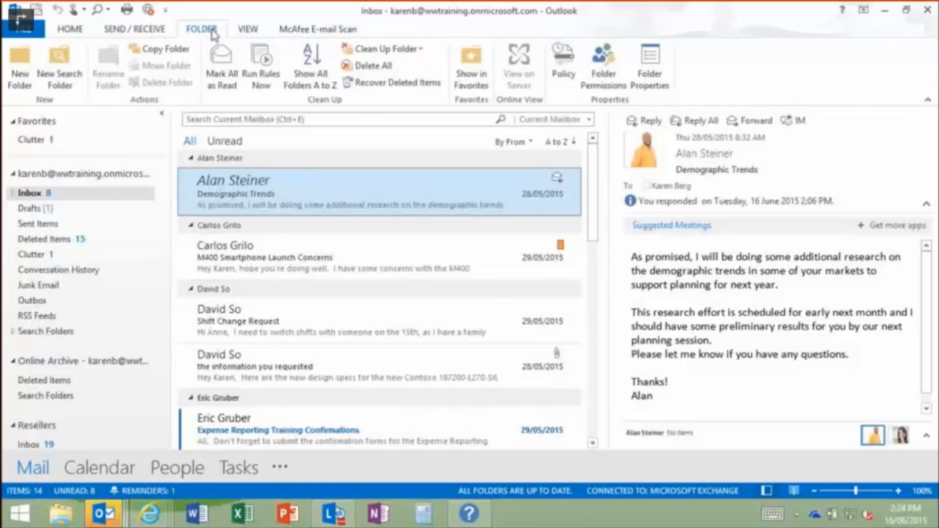
pyautogui.click(254, 35)
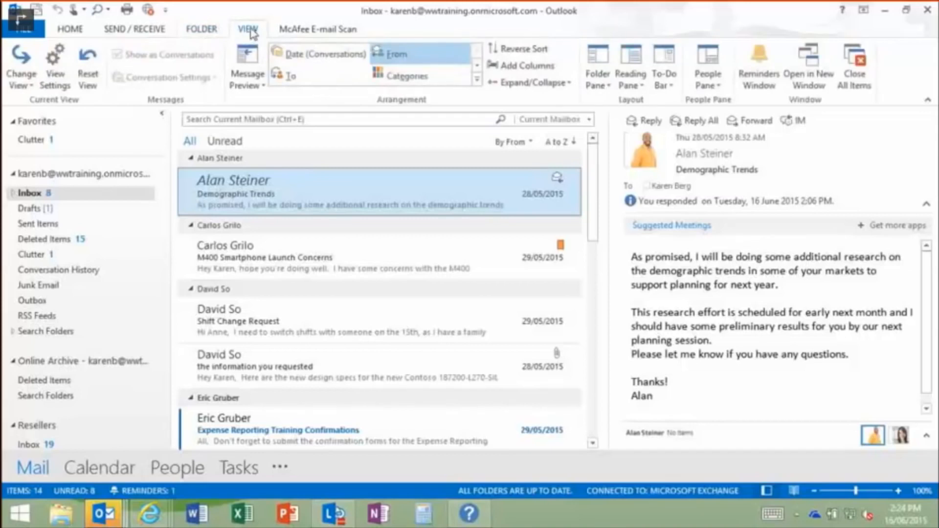
pyautogui.click(213, 30)
# Step: Examine the Mailbox Cleanup options in the account information and close them without cleaning up anything
pyautogui.click(26, 32)
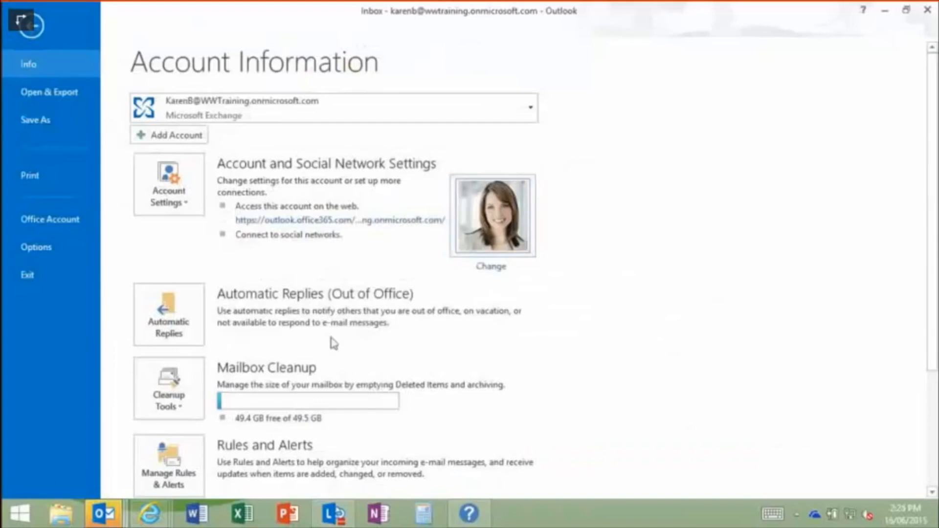
pyautogui.click(176, 407)
pyautogui.moveTo(934, 154); pyautogui.dragTo(933, 279)
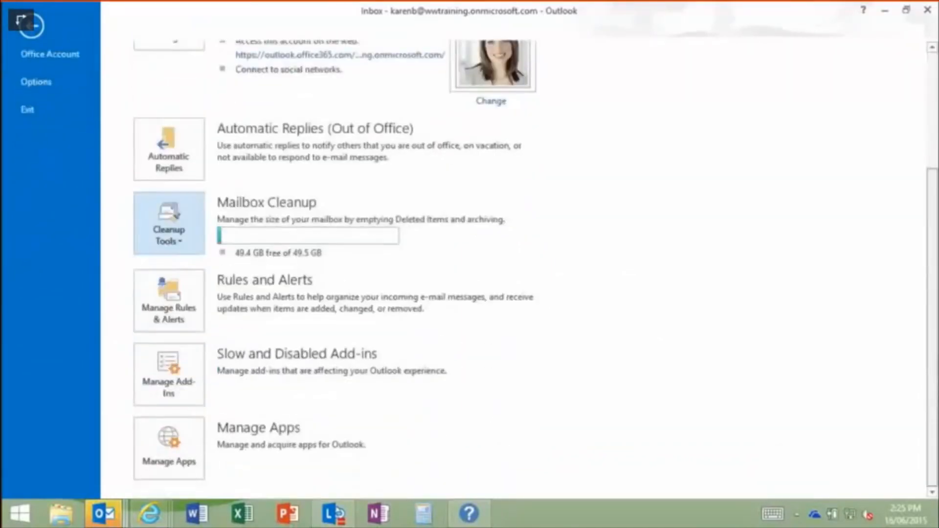
pyautogui.click(179, 226)
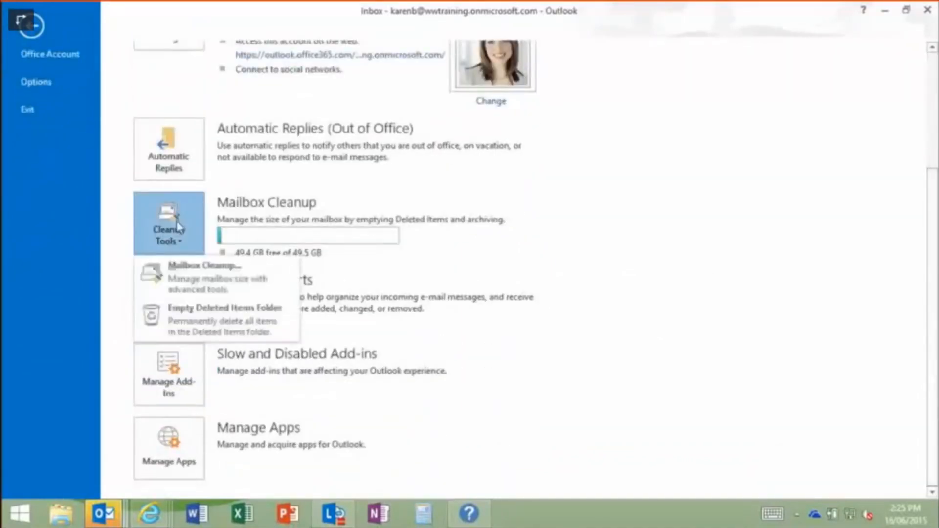
pyautogui.click(214, 291)
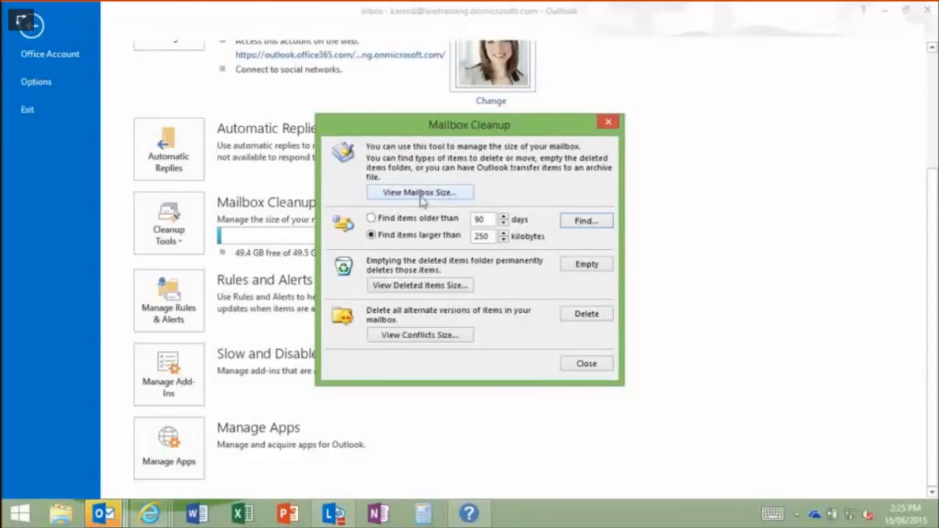
pyautogui.click(584, 364)
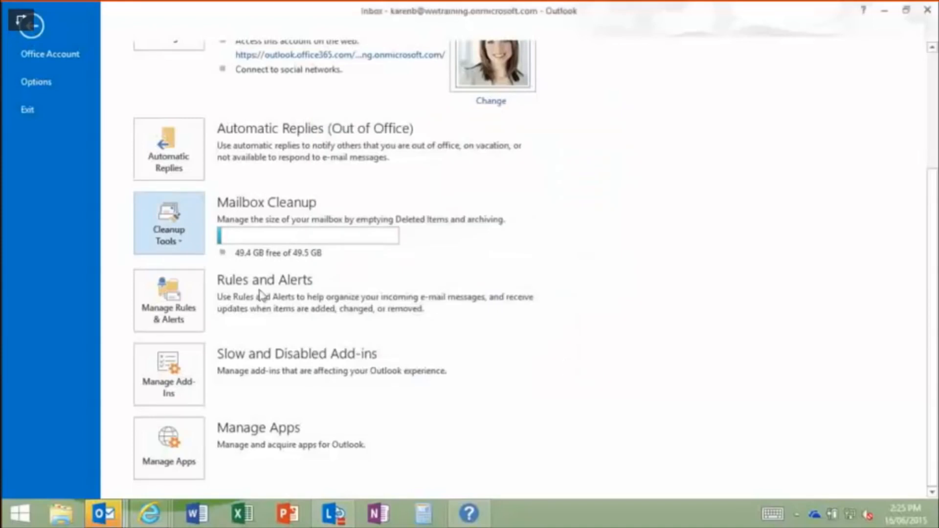
# Step: Review the existing e-mail rules and the alerts in Rules and Alerts, and close them without making changes
pyautogui.click(168, 310)
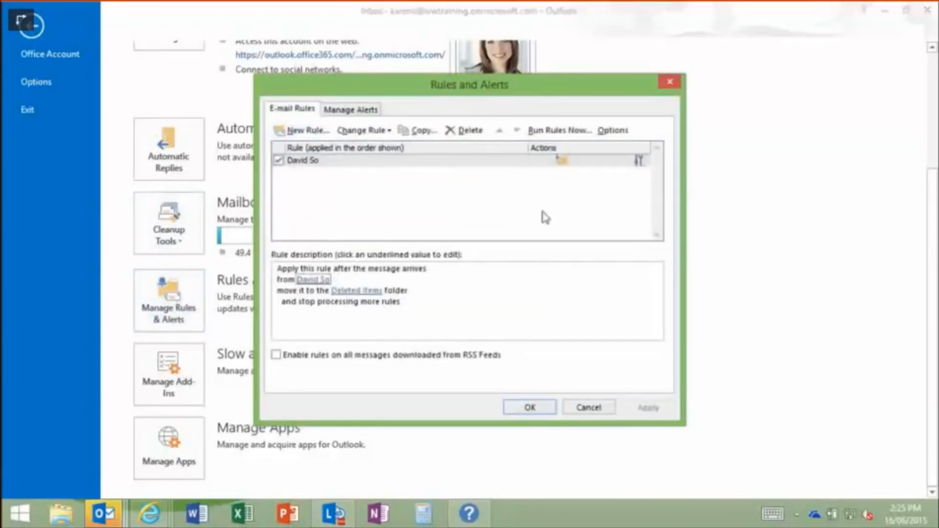
pyautogui.click(349, 110)
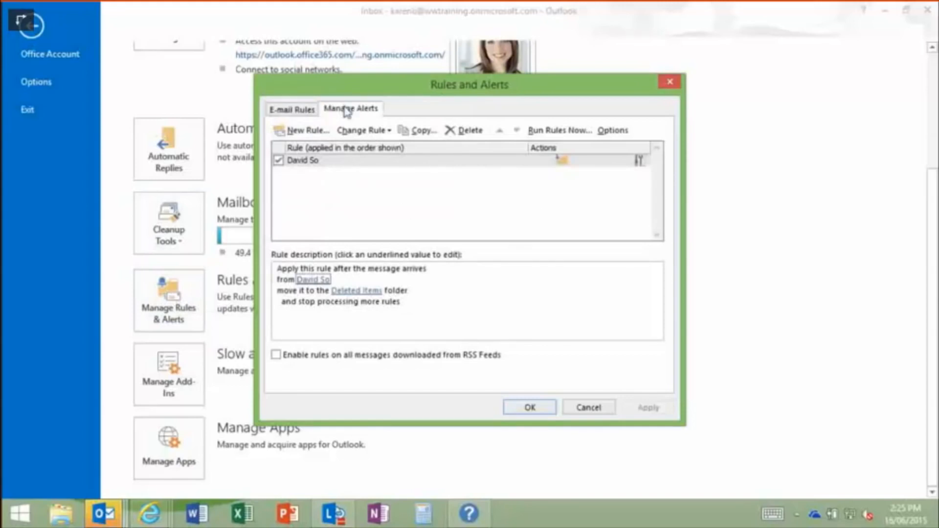
pyautogui.click(294, 110)
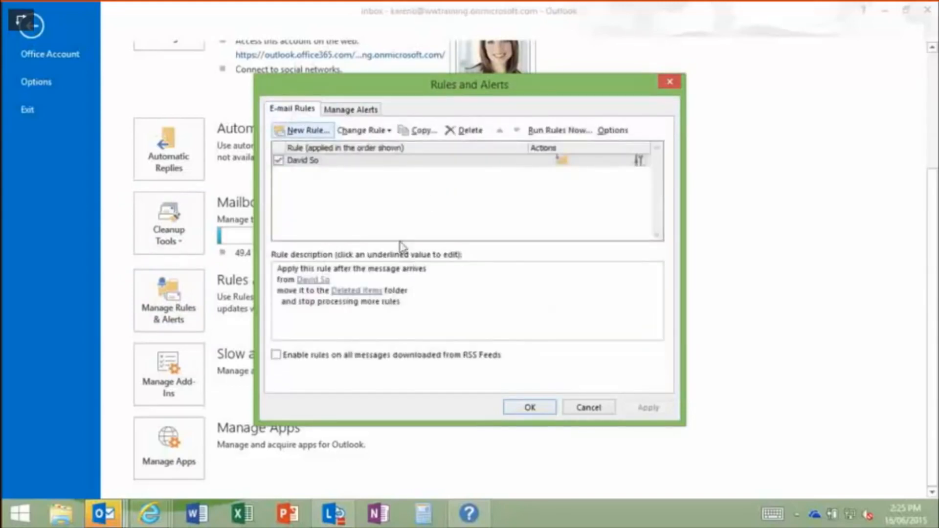
pyautogui.click(591, 409)
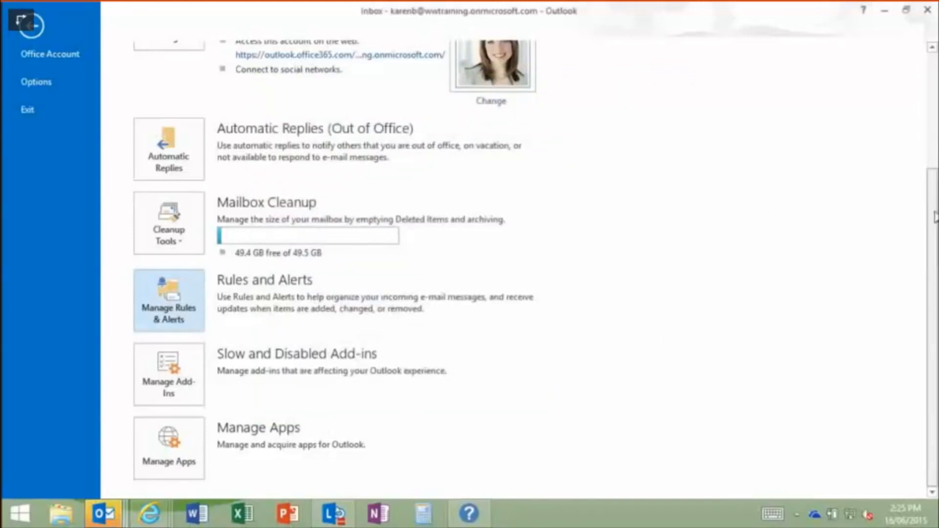
# Step: Review the cleanup tools and the account settings choices in the account information, and return to the inbox
pyautogui.scroll(3, 934, 215)
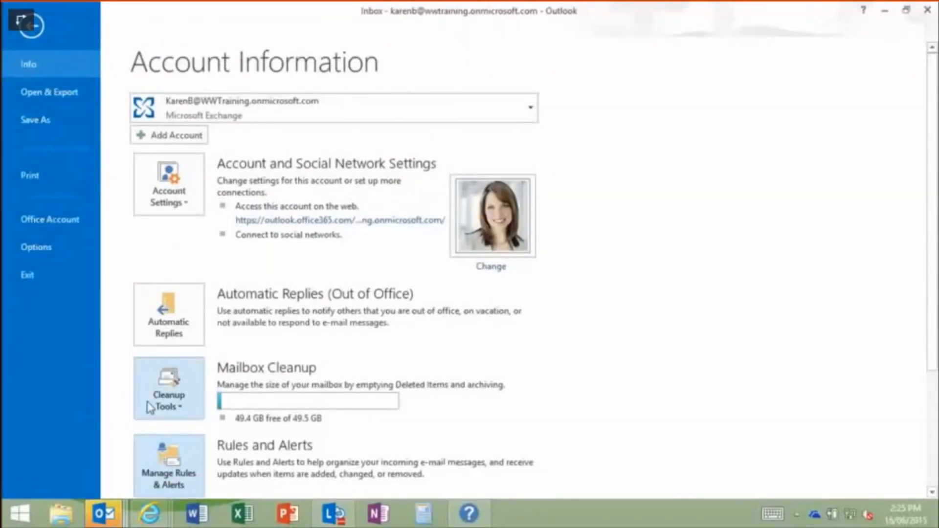
pyautogui.click(150, 408)
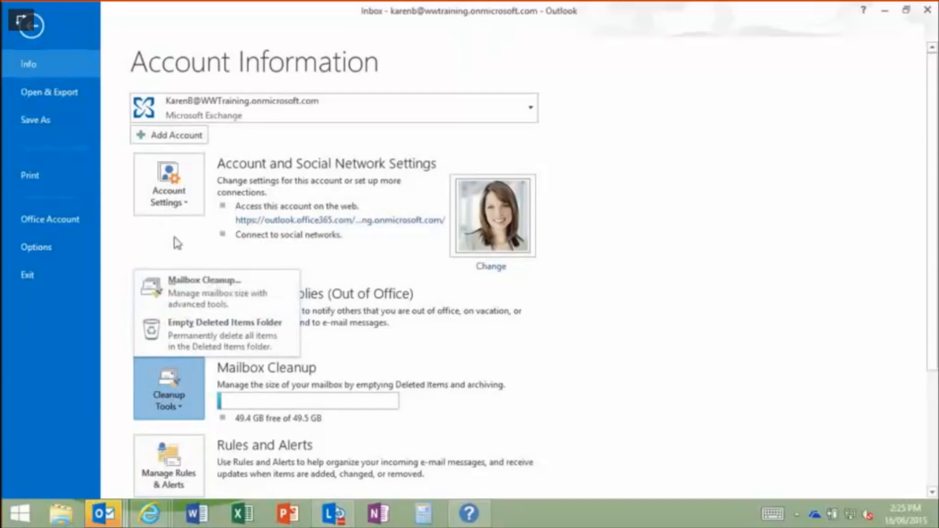
pyautogui.click(186, 205)
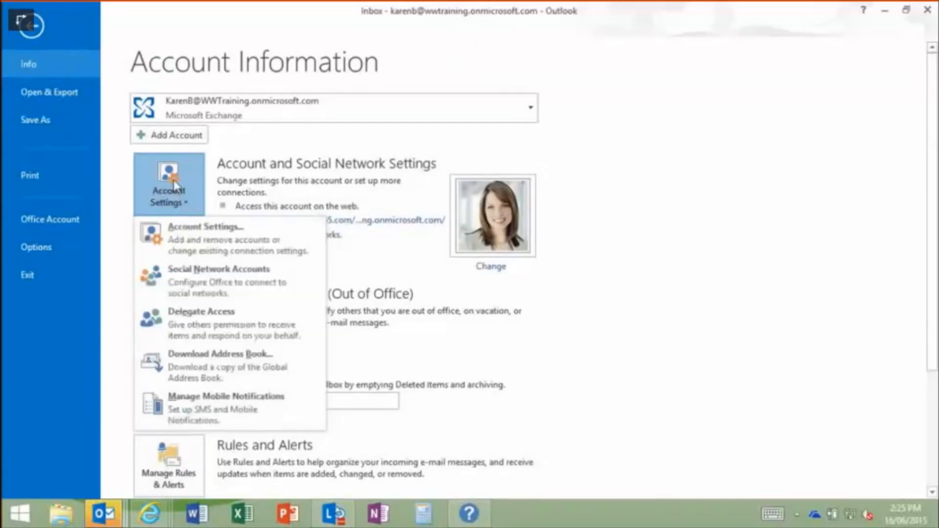
pyautogui.click(33, 27)
pyautogui.click(33, 28)
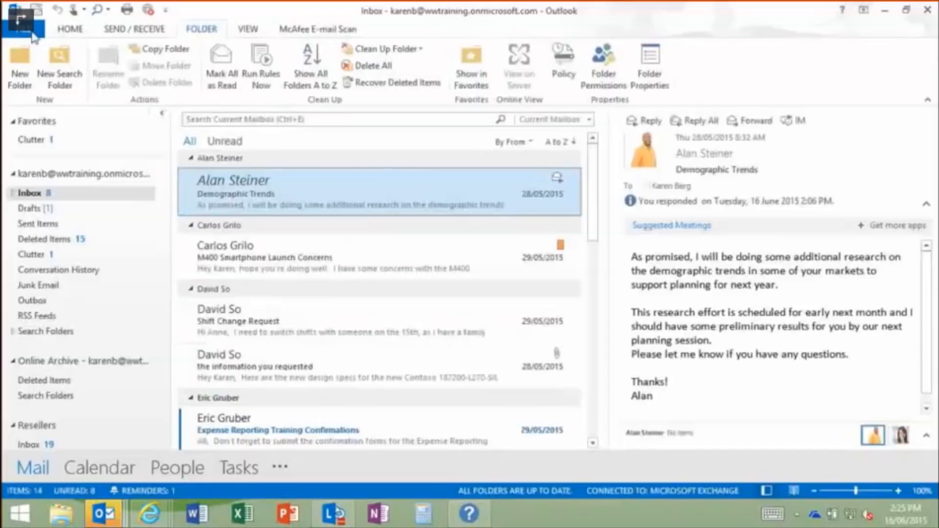
pyautogui.click(31, 31)
pyautogui.click(31, 28)
pyautogui.click(248, 30)
pyautogui.click(215, 29)
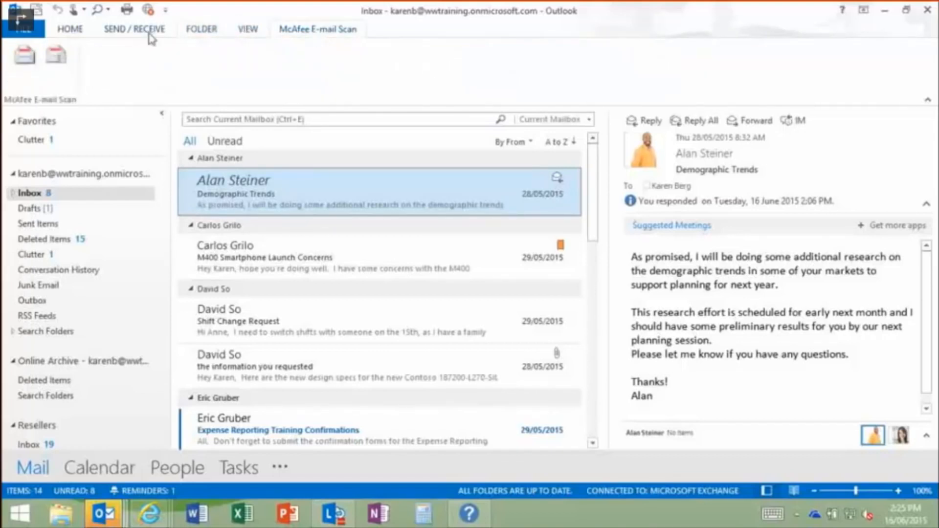
pyautogui.click(247, 31)
pyautogui.click(86, 34)
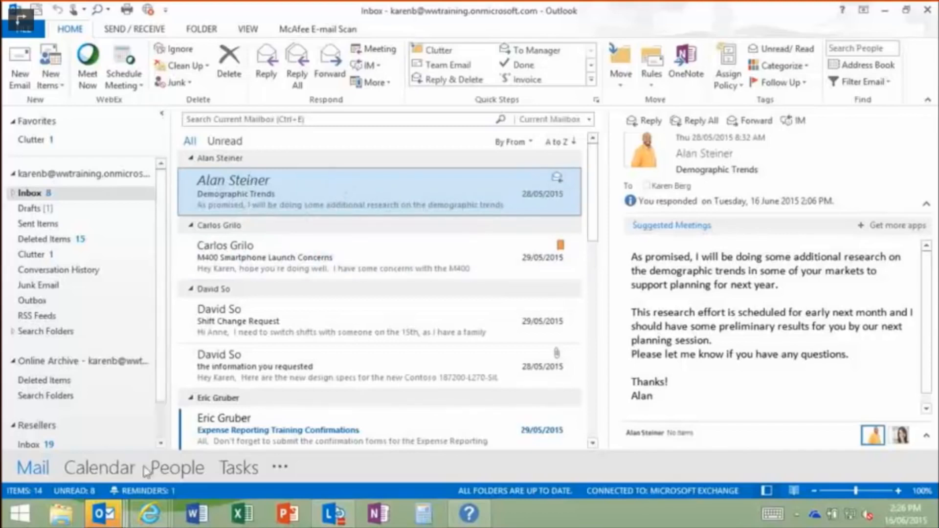
# Step: Look through the Windows Start screen tiles and the apps list sorted by name, and return to the inbox
pyautogui.click(107, 513)
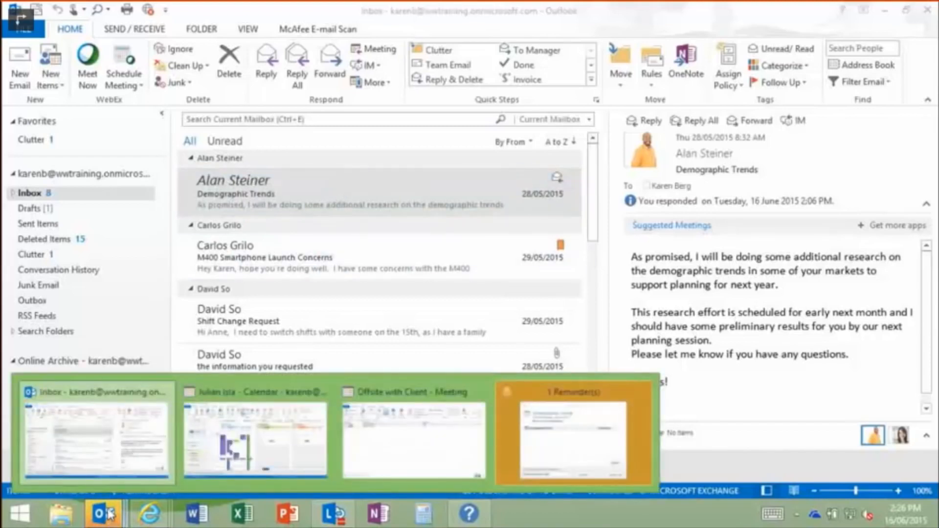
pyautogui.click(21, 515)
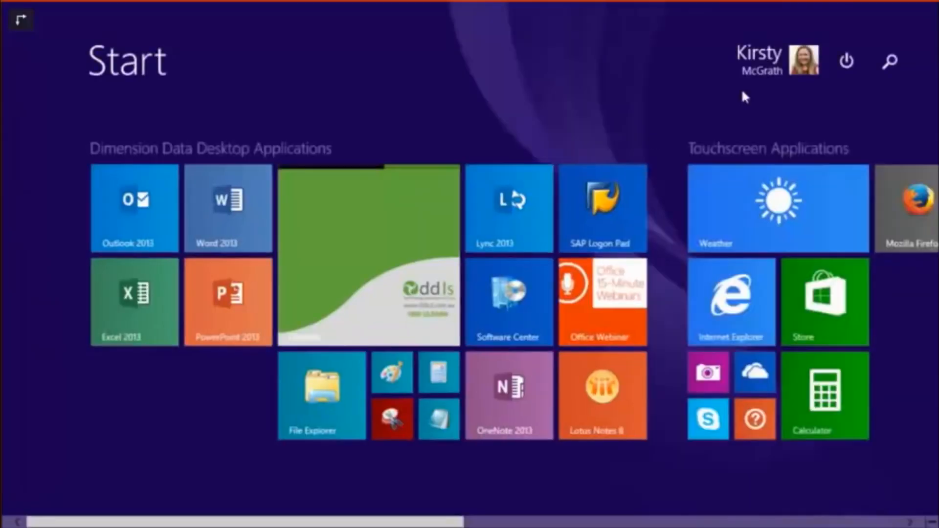
pyautogui.moveTo(347, 521); pyautogui.dragTo(867, 527)
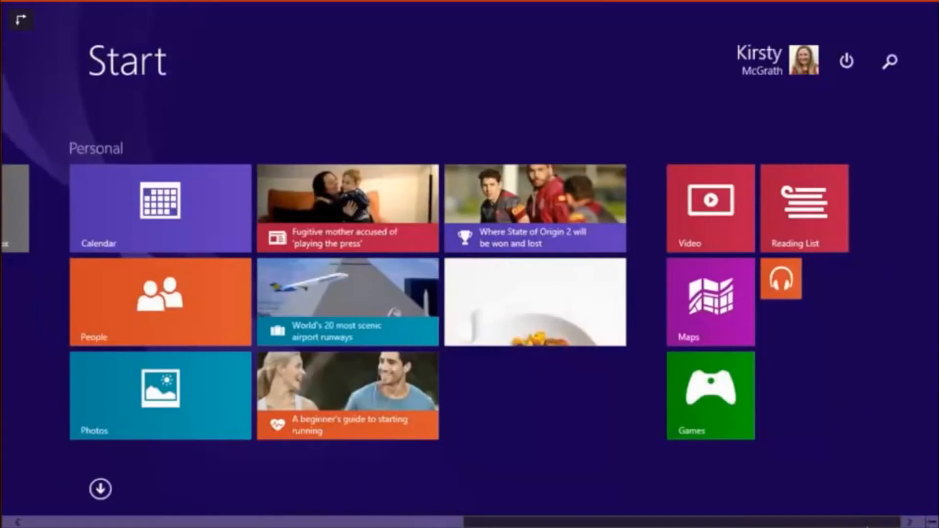
pyautogui.moveTo(577, 522); pyautogui.dragTo(115, 477)
pyautogui.click(100, 489)
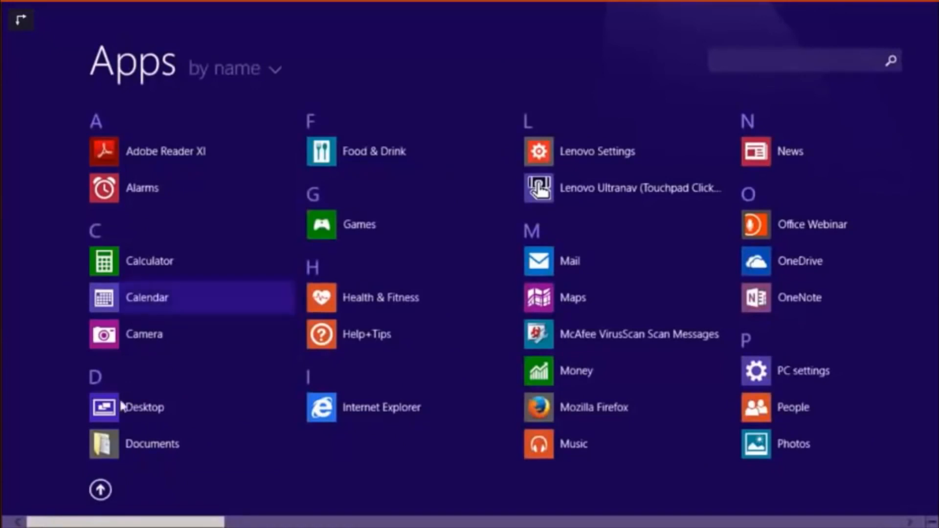
pyautogui.click(101, 490)
pyautogui.click(4, 9)
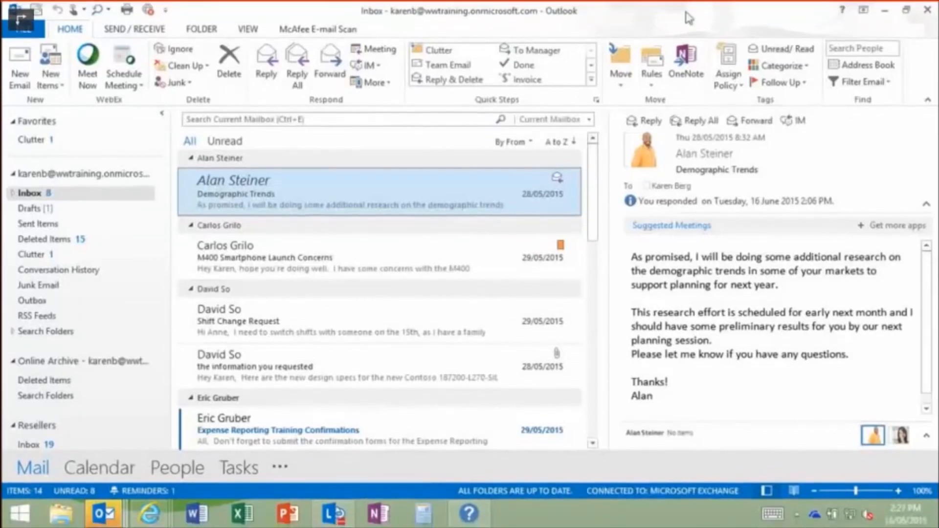
# Step: Try to open the Camera, Internet Explorer and Weather apps from the Windows Start screen, and go back to Outlook
pyautogui.click(22, 515)
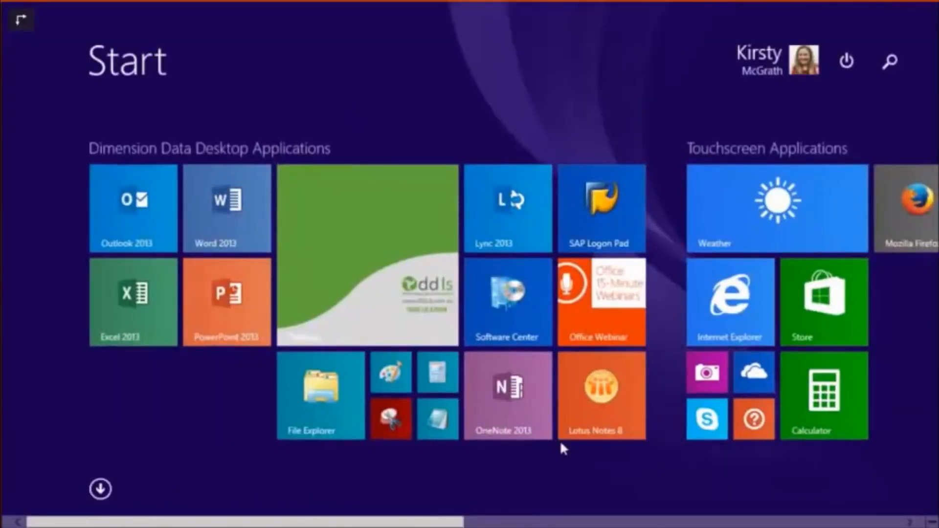
pyautogui.click(721, 379)
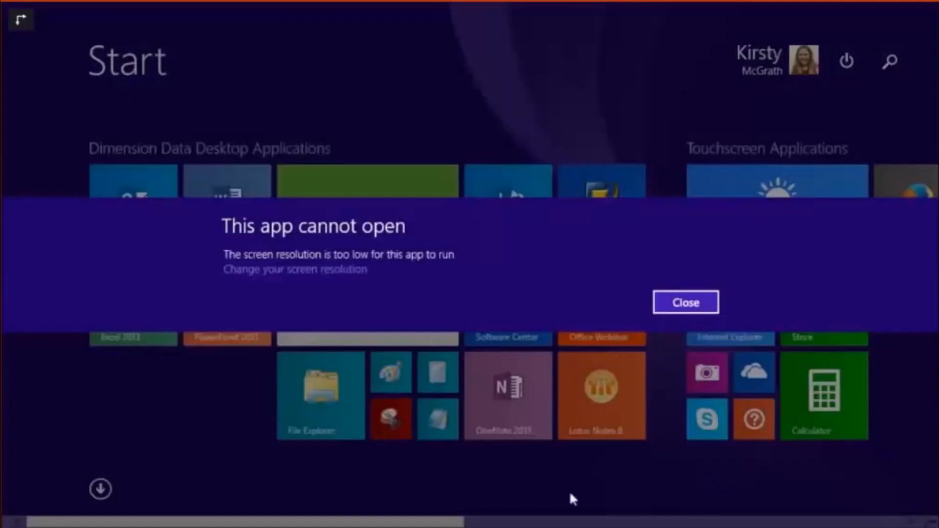
pyautogui.click(688, 306)
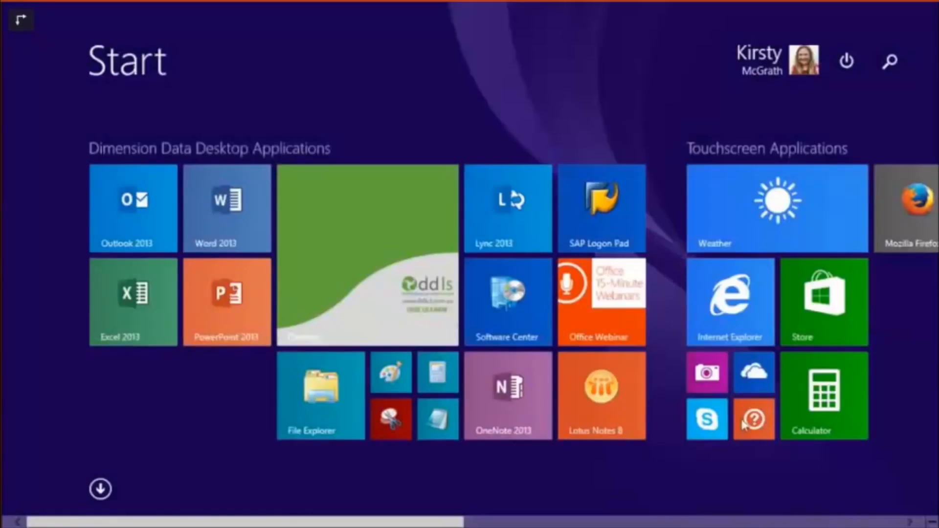
pyautogui.click(734, 311)
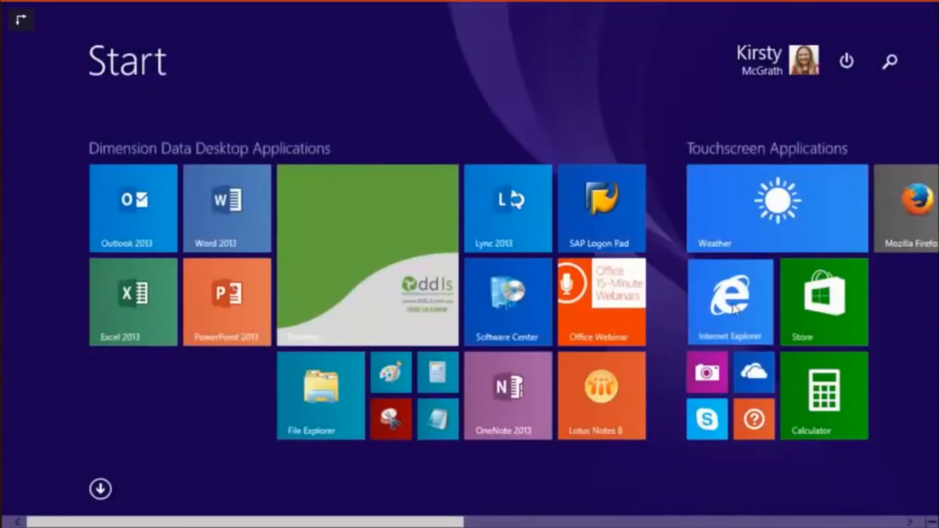
pyautogui.click(690, 304)
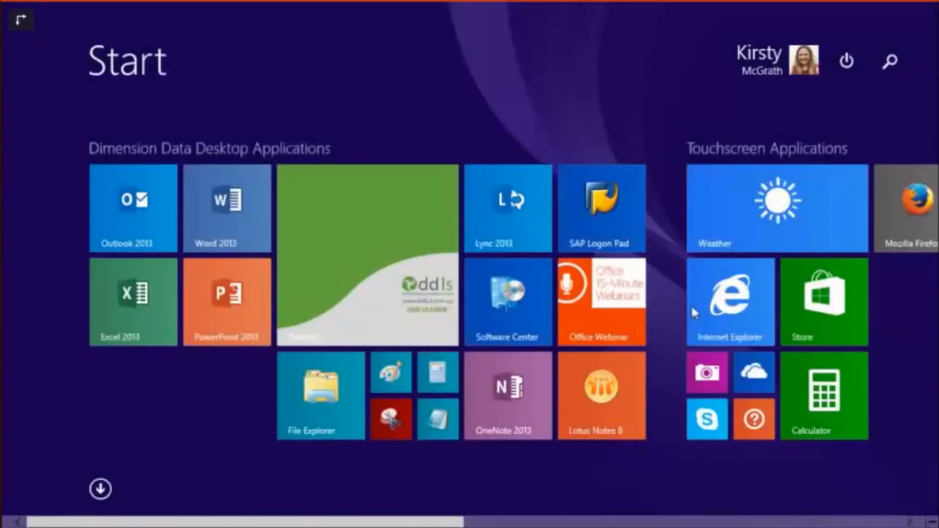
pyautogui.click(780, 229)
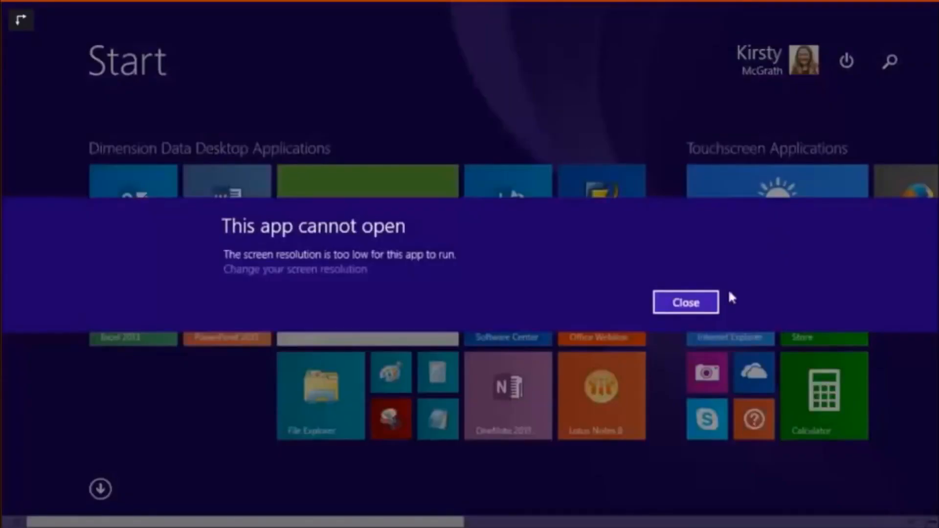
pyautogui.click(699, 307)
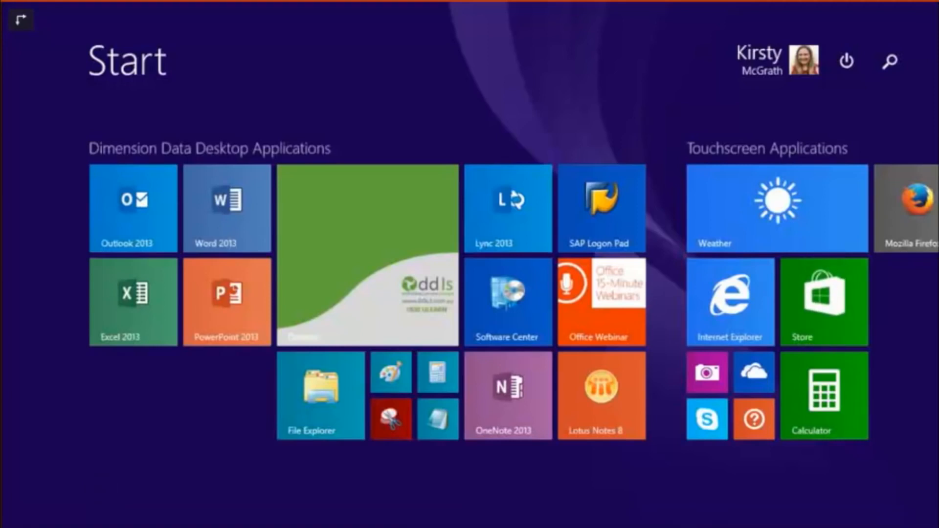
pyautogui.click(5, 8)
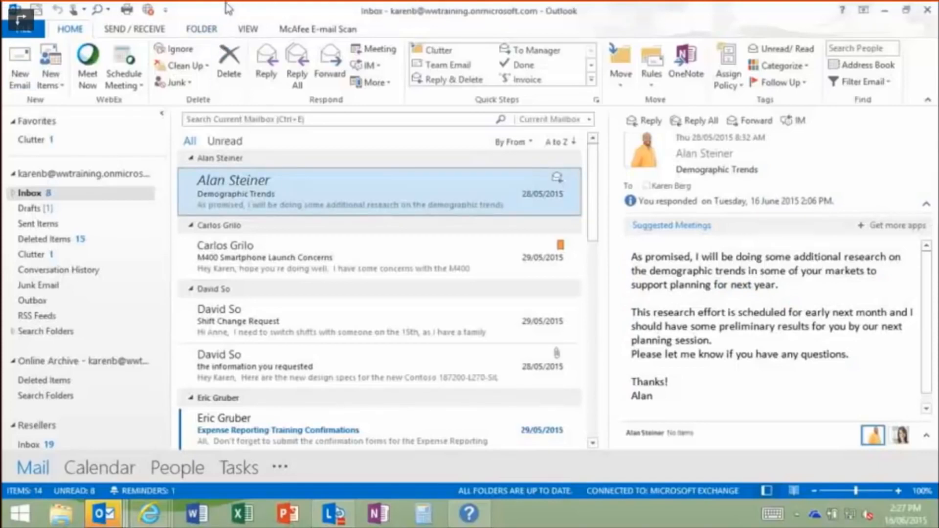
# Step: Examine the stationery font settings for replying or forwarding messages in the Mail options, and leave them unchanged
pyautogui.click(23, 29)
pyautogui.click(53, 248)
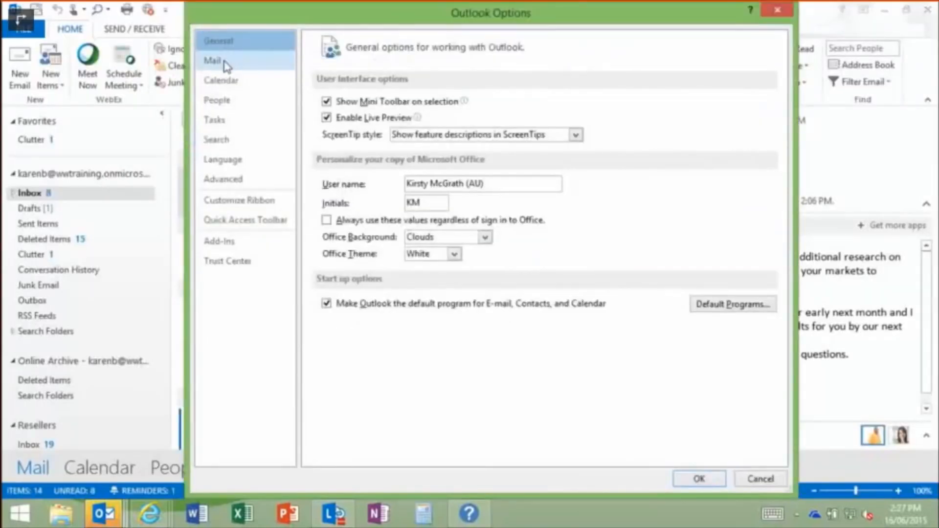
pyautogui.click(227, 65)
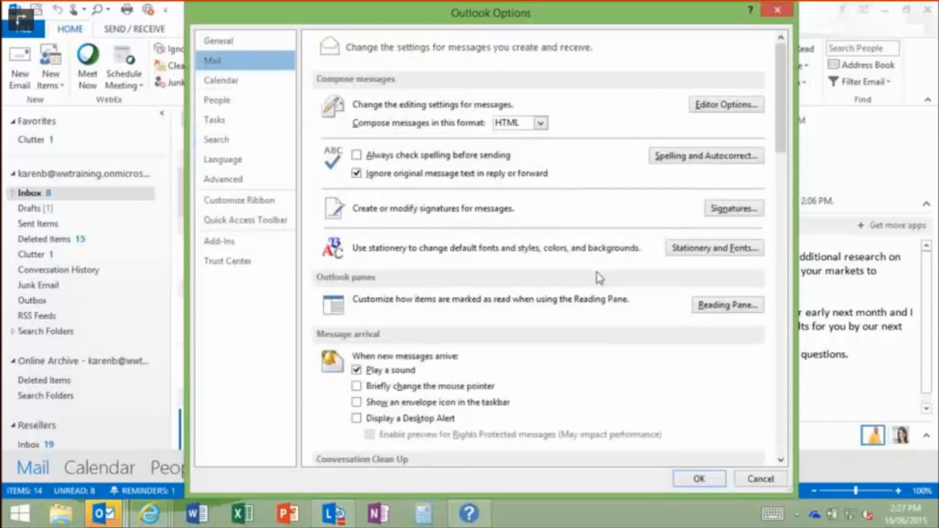
pyautogui.click(713, 247)
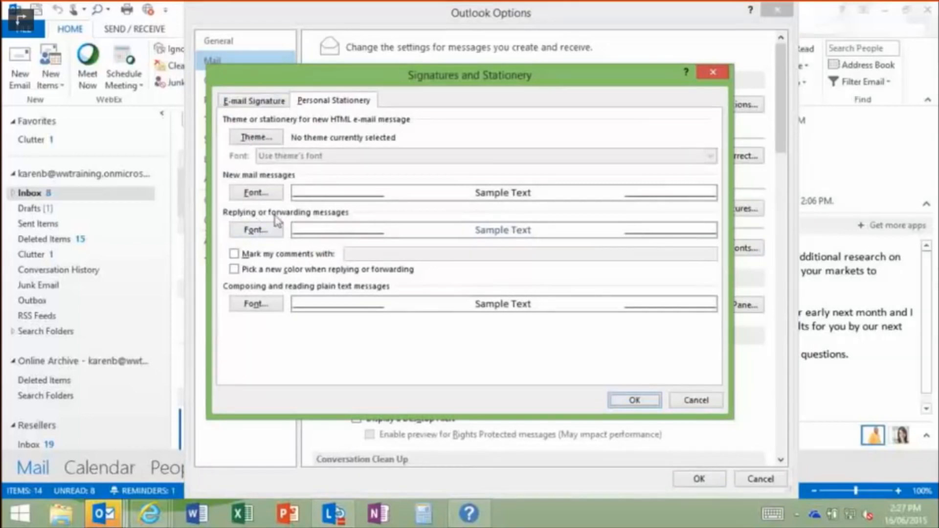
pyautogui.click(254, 229)
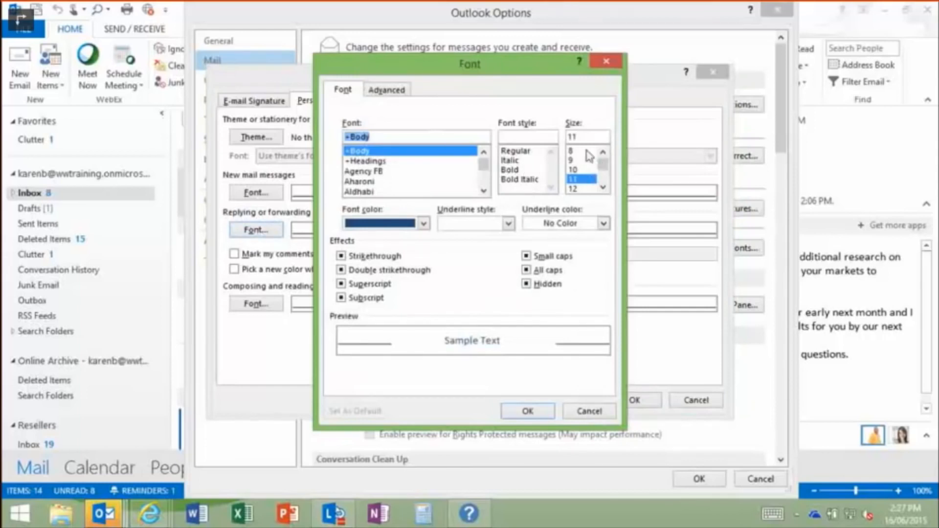
pyautogui.click(589, 411)
pyautogui.click(694, 401)
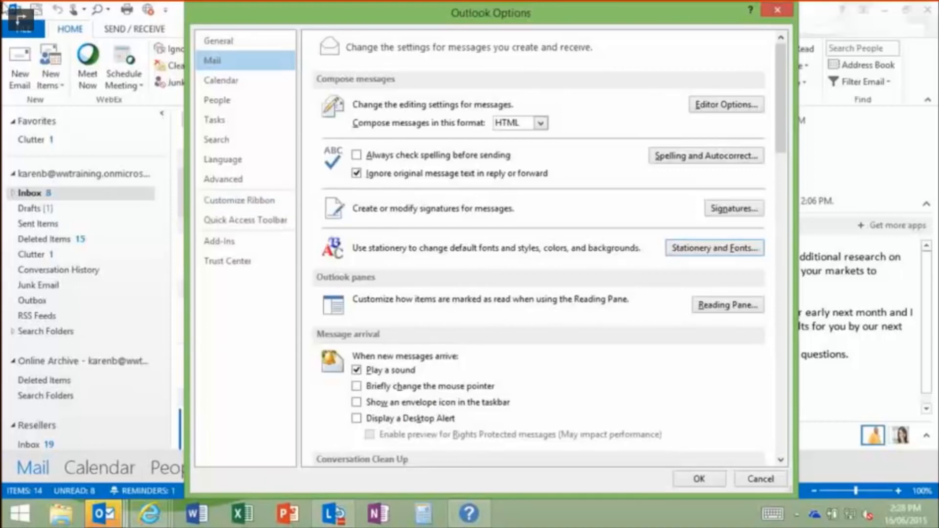
# Step: Try out tracking options for deleting comment-free responses, moving receipts to Deleted Items and requesting delivery and read receipts, and dismiss the options
pyautogui.moveTo(781, 130); pyautogui.dragTo(781, 372)
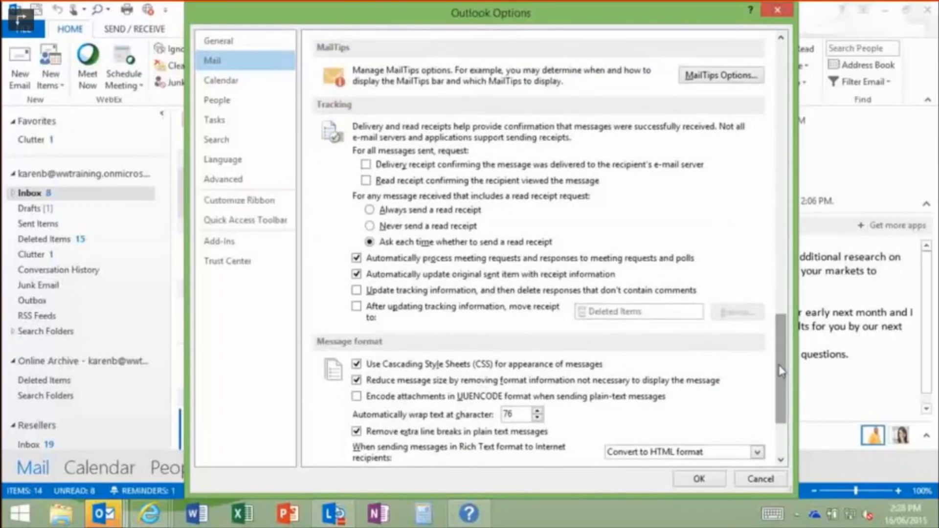
pyautogui.click(357, 290)
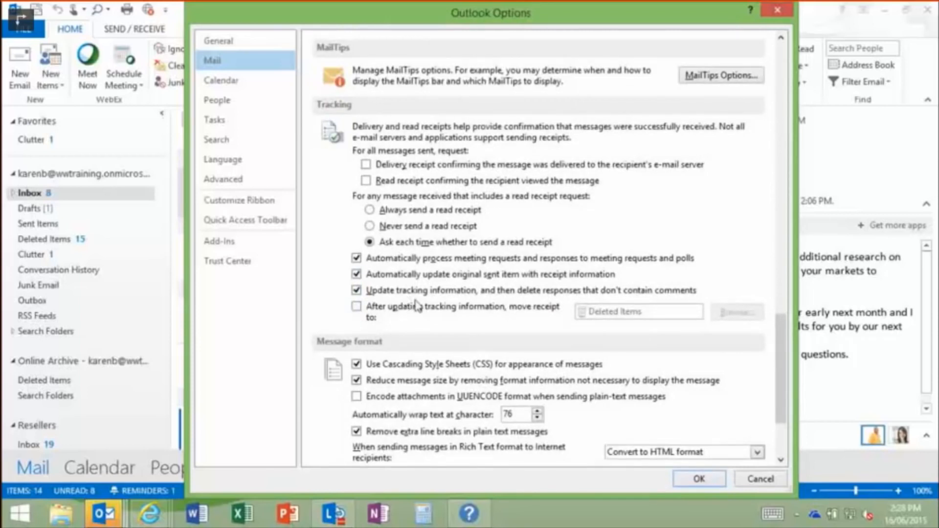
pyautogui.click(364, 309)
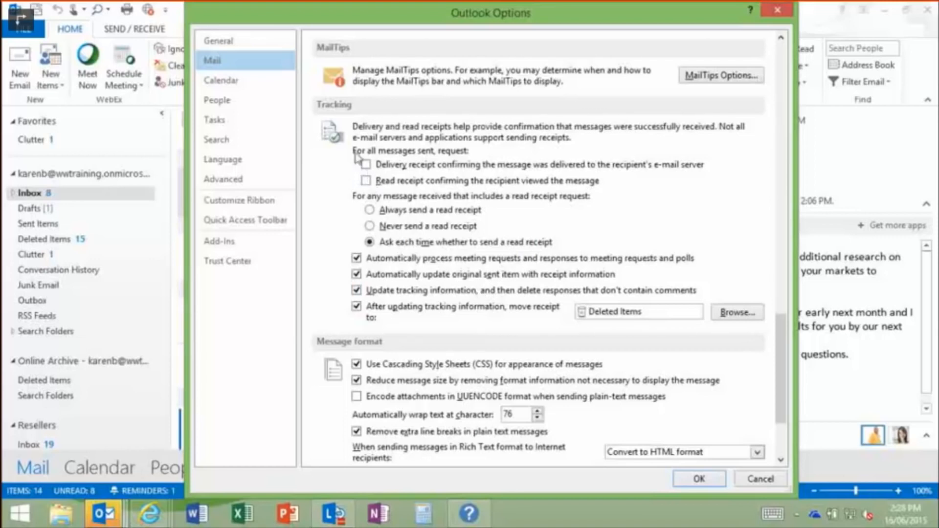
pyautogui.click(365, 164)
pyautogui.click(366, 180)
pyautogui.click(366, 181)
pyautogui.click(779, 10)
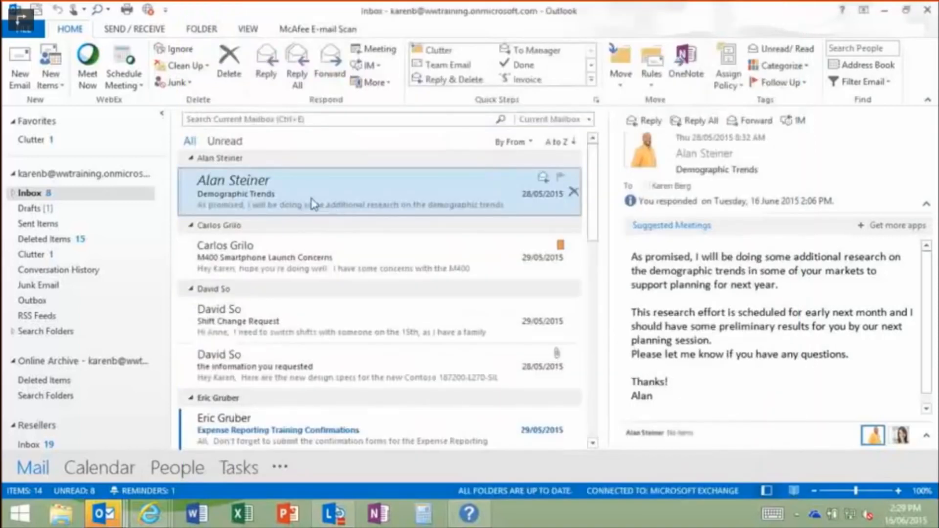
# Step: Start a new blank rule that applies to received messages, and proceed to its conditions
pyautogui.click(654, 73)
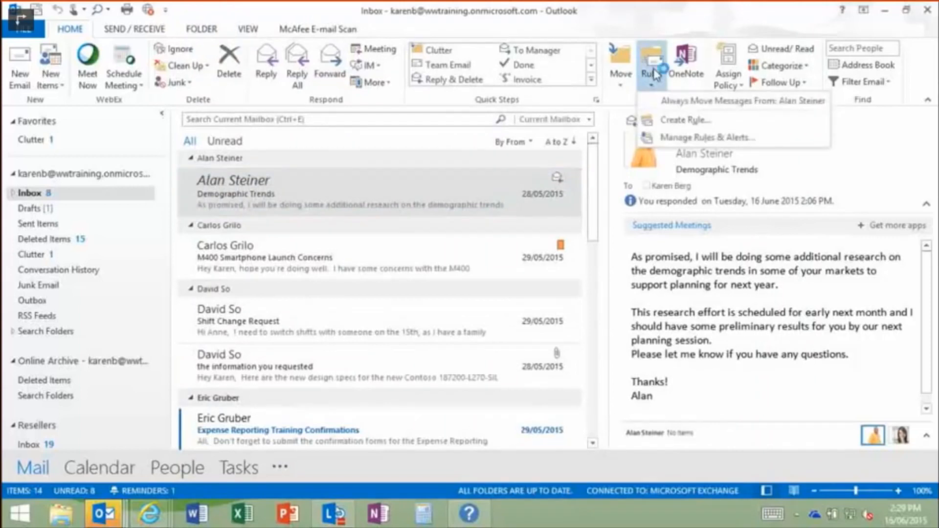
pyautogui.click(677, 140)
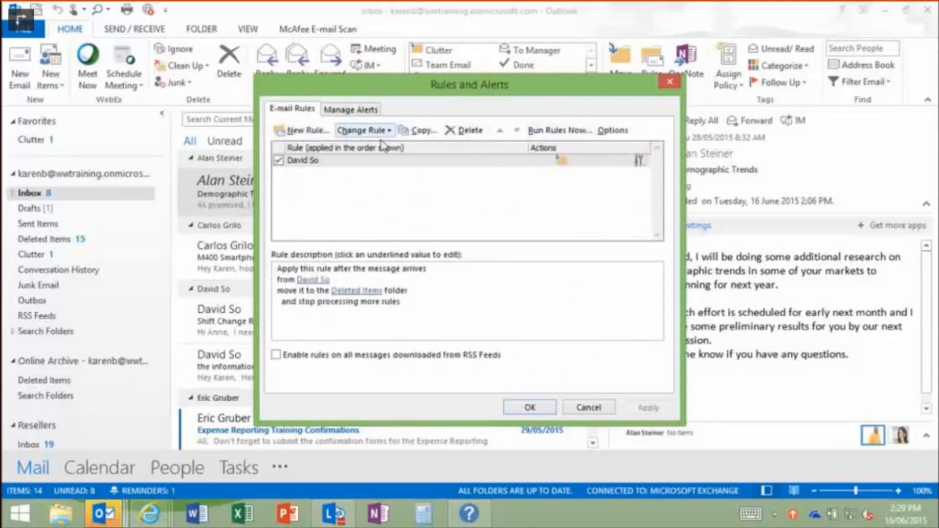
pyautogui.click(304, 130)
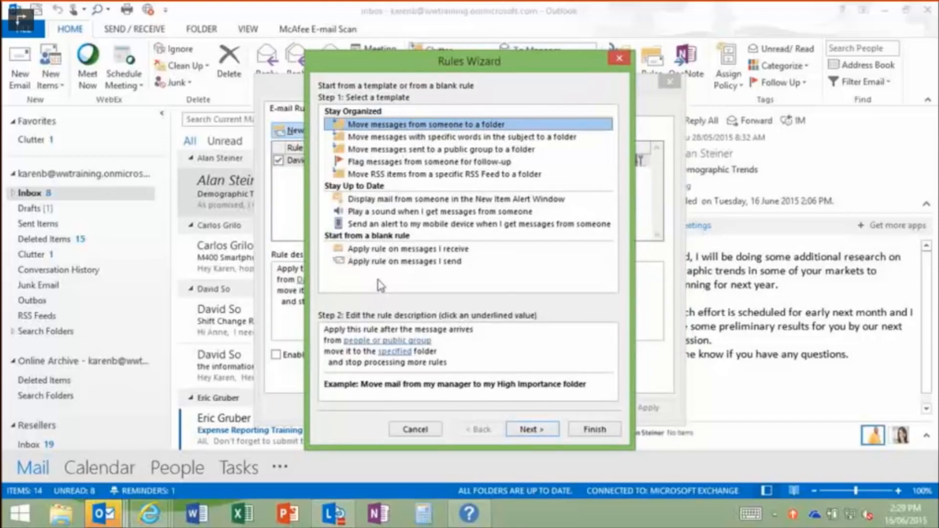
pyautogui.click(384, 250)
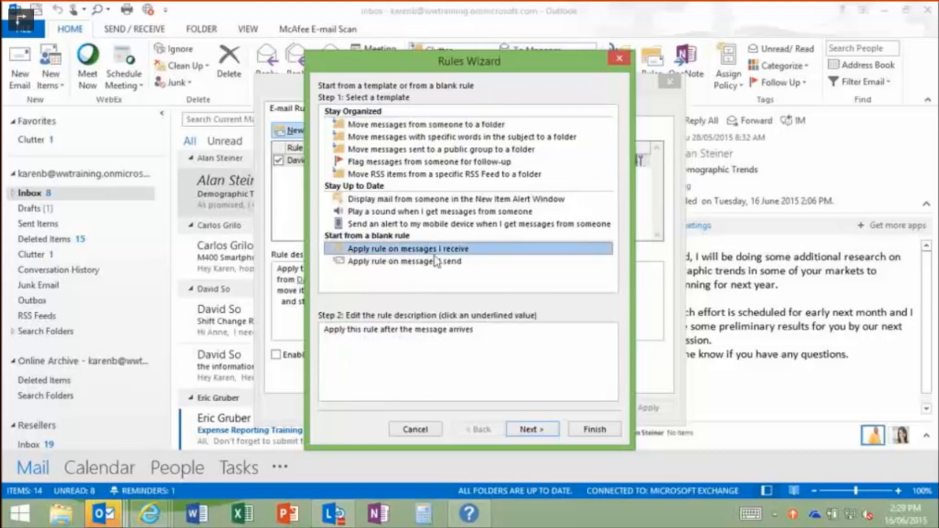
pyautogui.click(525, 429)
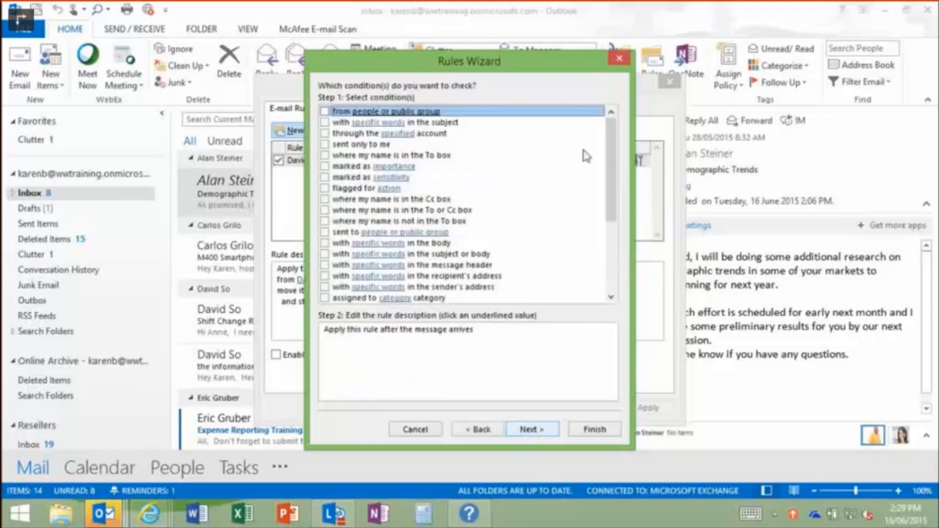
# Step: Add the condition "which is an automatic reply" to the new rule
pyautogui.moveTo(610, 166); pyautogui.dragTo(627, 260)
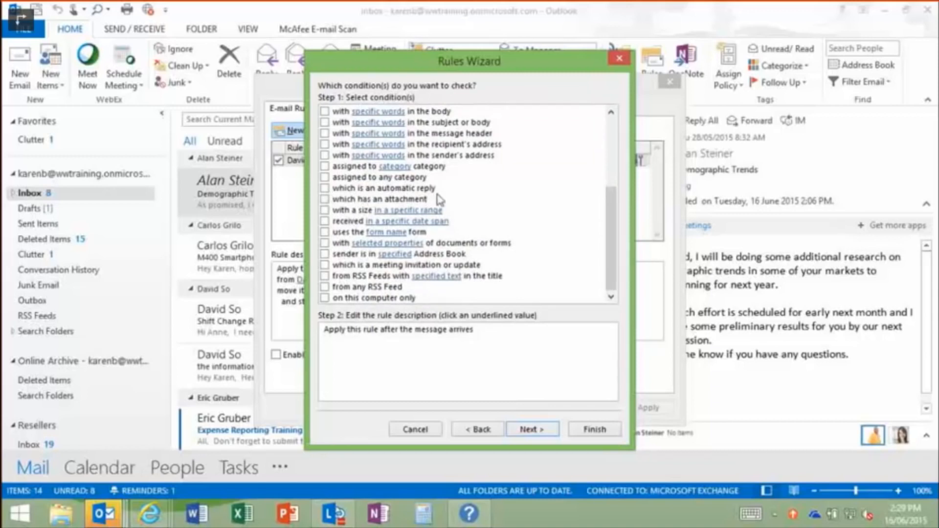
pyautogui.click(354, 190)
pyautogui.click(325, 188)
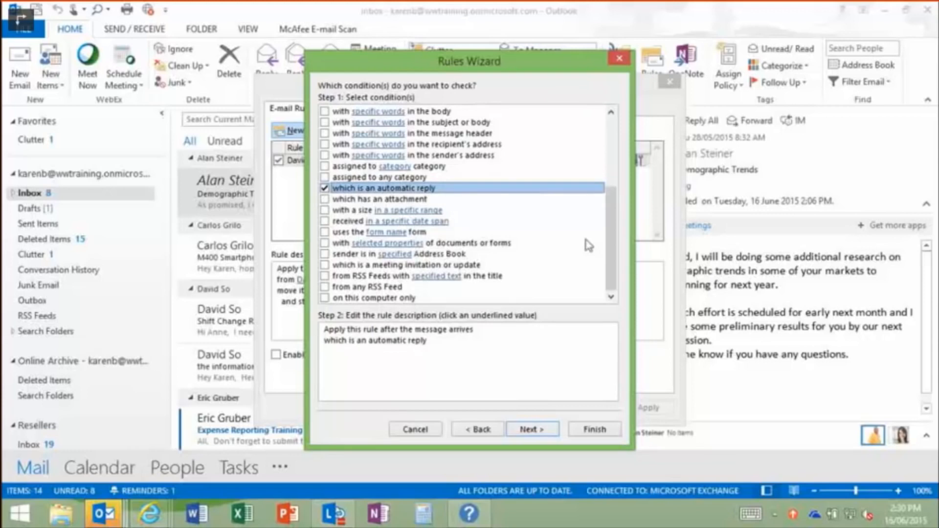
# Step: Try the additional condition "which is a meeting invitation or update", discard the new rule and dismiss the Rules and Alerts settings
pyautogui.moveTo(610, 261); pyautogui.dragTo(614, 190)
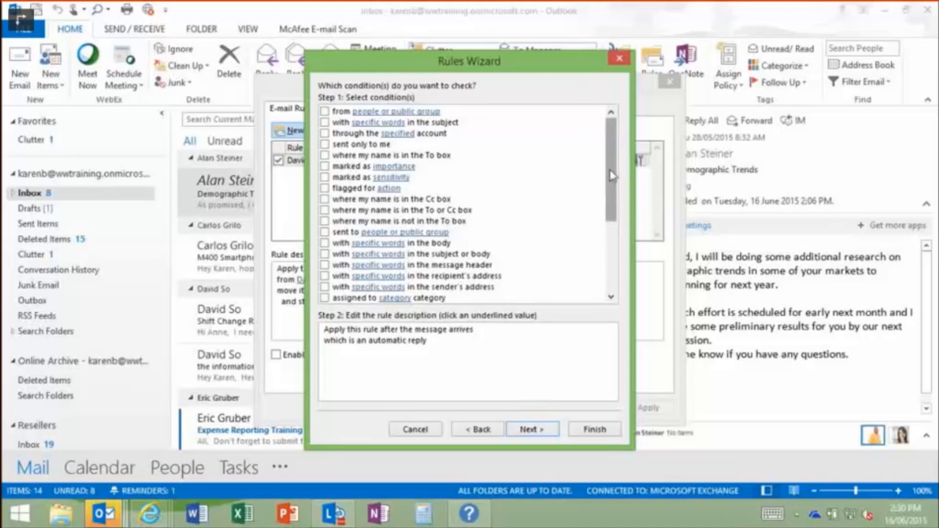
pyautogui.moveTo(618, 176); pyautogui.dragTo(607, 255)
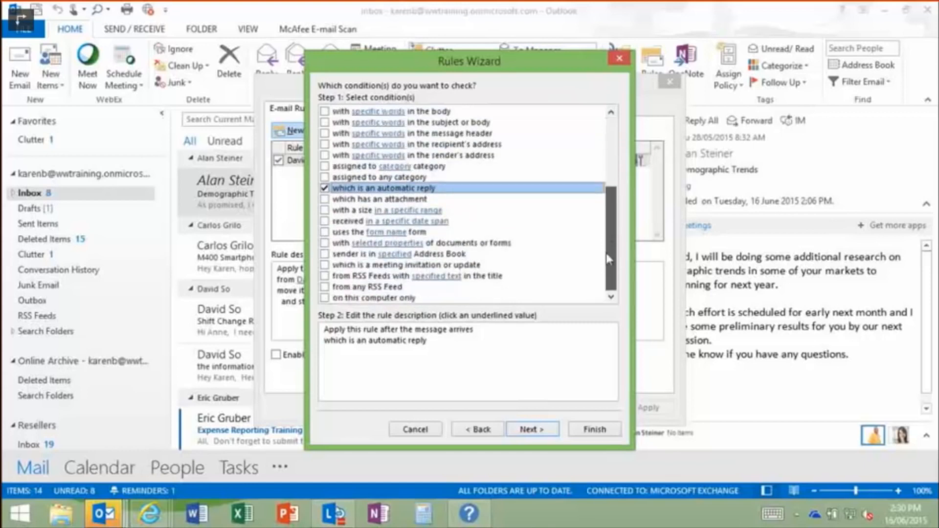
pyautogui.moveTo(572, 287); pyautogui.dragTo(531, 263)
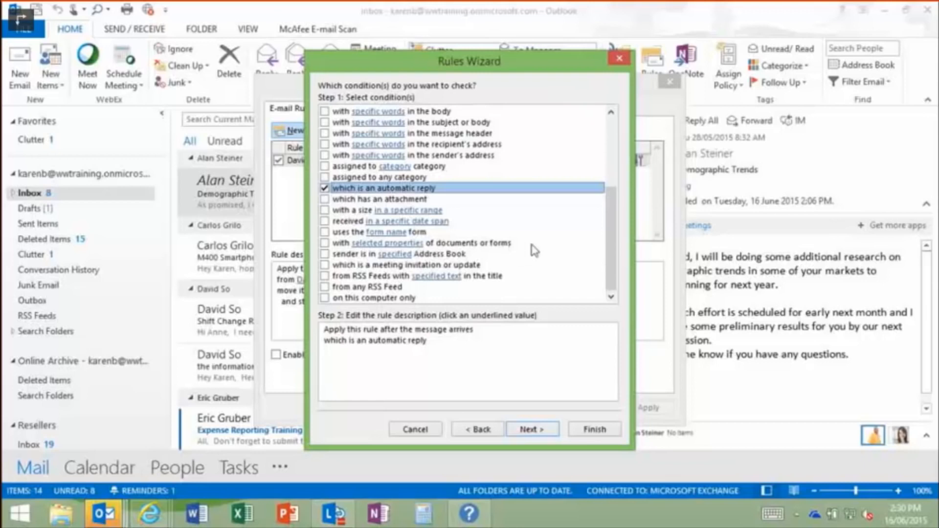
pyautogui.click(325, 267)
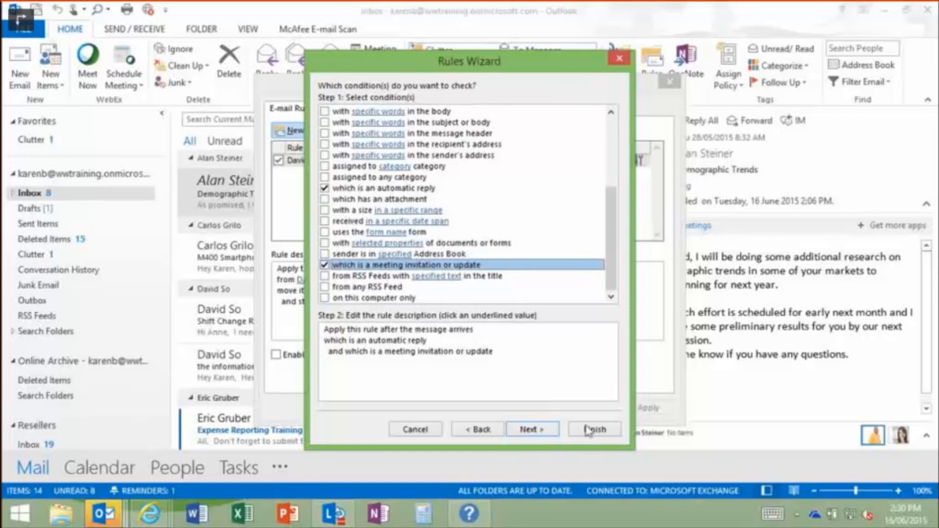
pyautogui.click(425, 431)
pyautogui.click(594, 414)
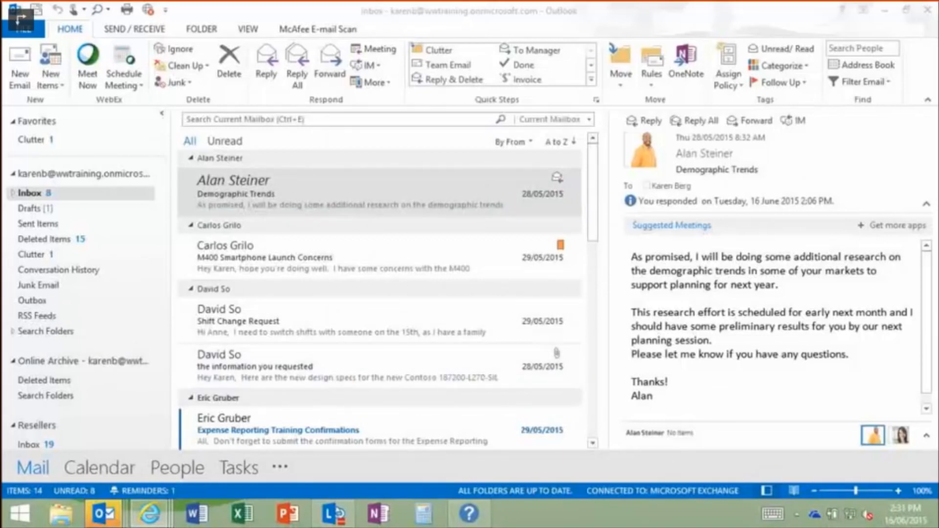
# Step: Switch to Internet Explorer and look through the article "De-clutter your inbox in Office 365" from its title down to the questions and answers
pyautogui.moveTo(1, 225); pyautogui.dragTo(734, 1)
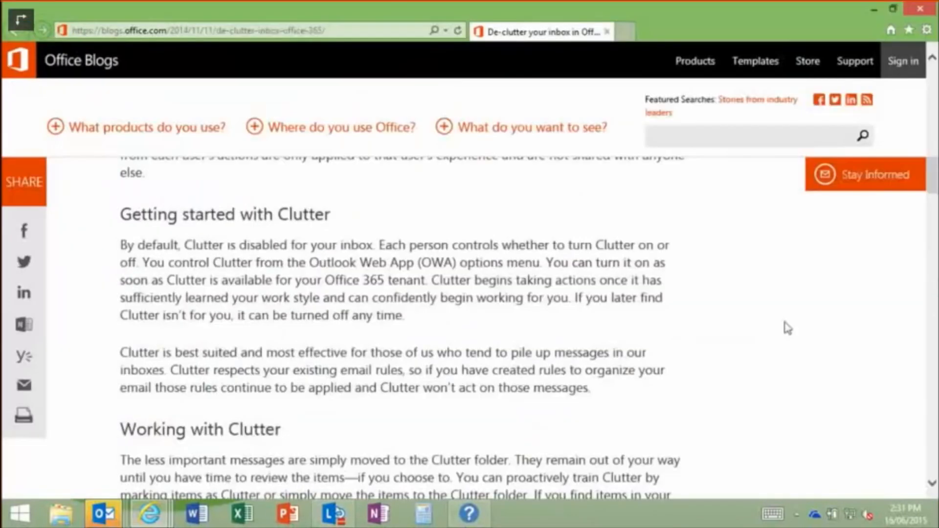
pyautogui.moveTo(933, 193); pyautogui.dragTo(932, 85)
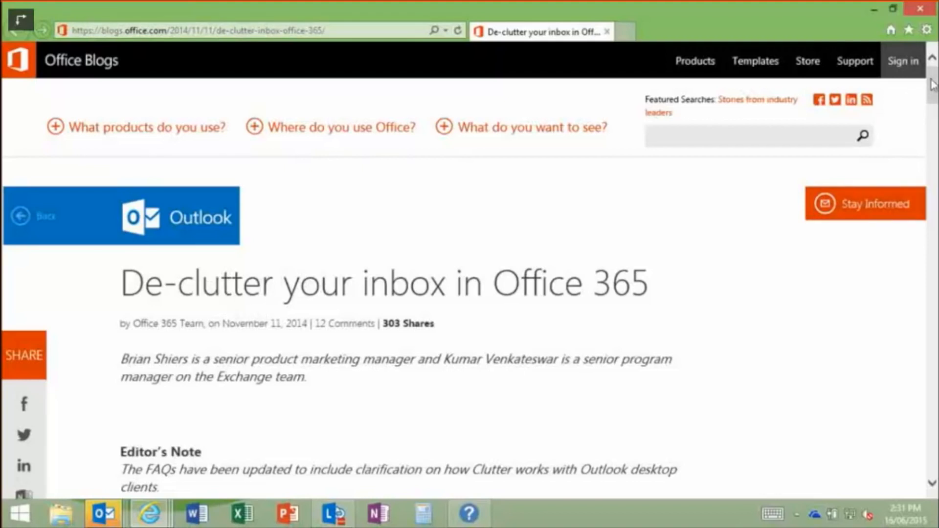
pyautogui.moveTo(932, 88); pyautogui.dragTo(934, 272)
# Step: Highlight the answer on how to train Clutter by moving items to or from its folder, and select the article's web address
pyautogui.click(273, 268)
pyautogui.moveTo(406, 297); pyautogui.dragTo(687, 319)
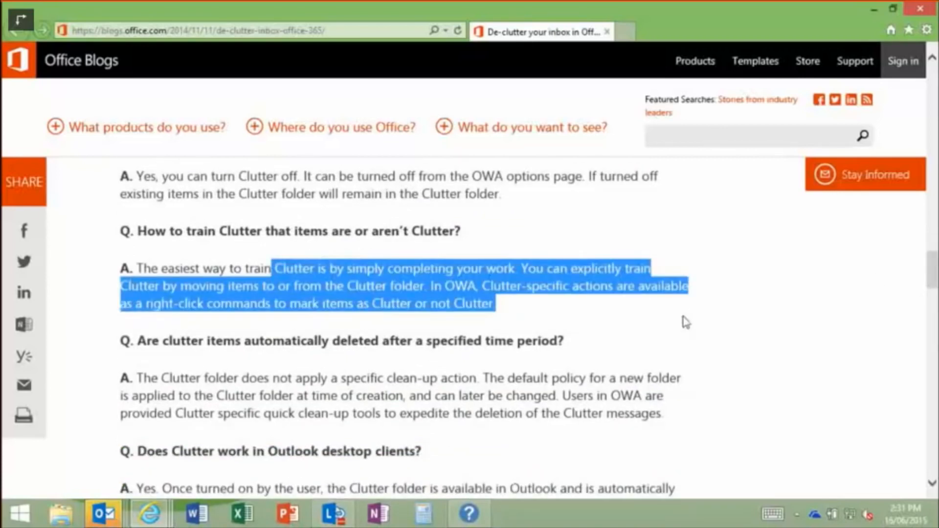
pyautogui.click(399, 342)
pyautogui.moveTo(922, 286)
pyautogui.mouseDown()
pyautogui.moveTo(922, 305)
pyautogui.moveTo(933, 282)
pyautogui.moveTo(934, 303)
pyautogui.moveTo(933, 288)
pyautogui.mouseUp()
pyautogui.click(375, 32)
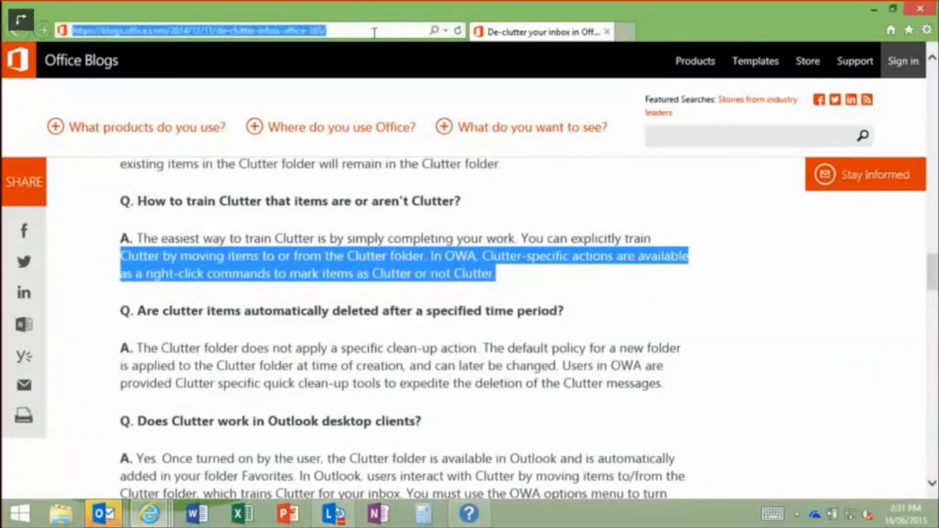